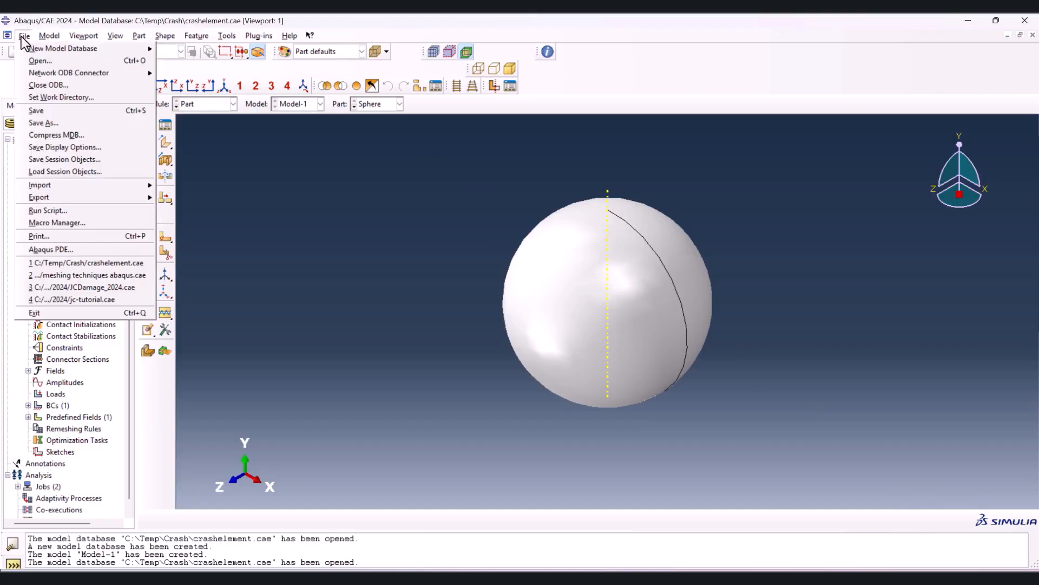
# Set the work directory to C:\Temp\Crash, copying the folder path from File Explorer
pyautogui.click(61, 99)
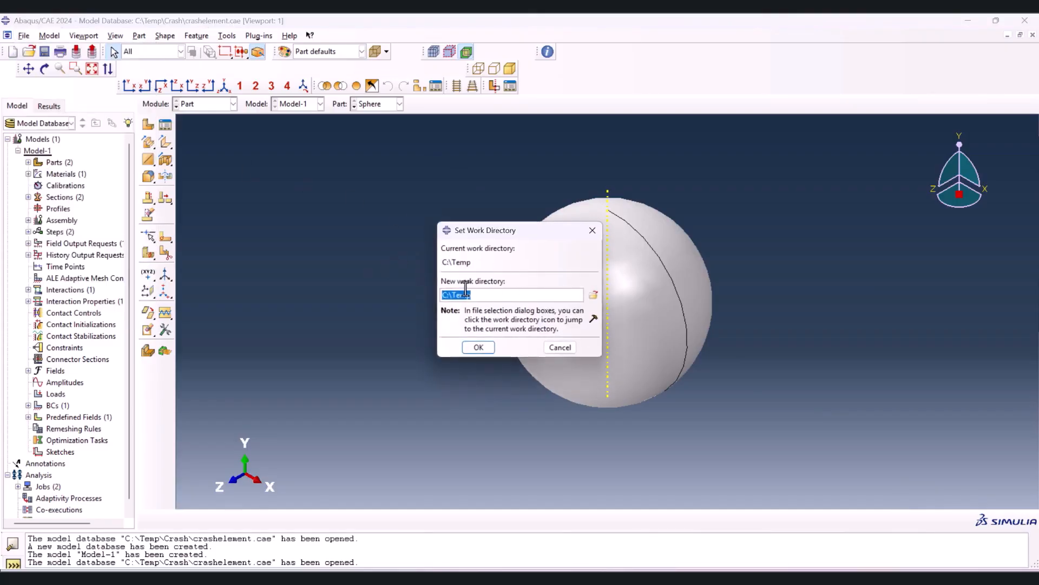
pyautogui.click(535, 577)
pyautogui.click(363, 49)
pyautogui.click(363, 48)
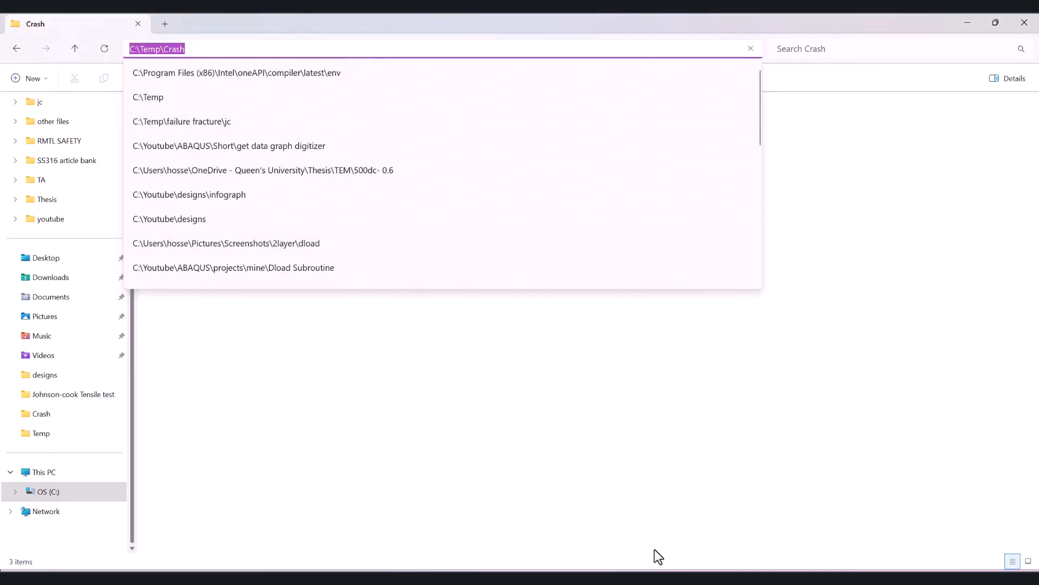
pyautogui.hotkey('ctrl', 'c')
pyautogui.hotkey('alt', 'Tab')
pyautogui.hotkey('ctrl', 'v')
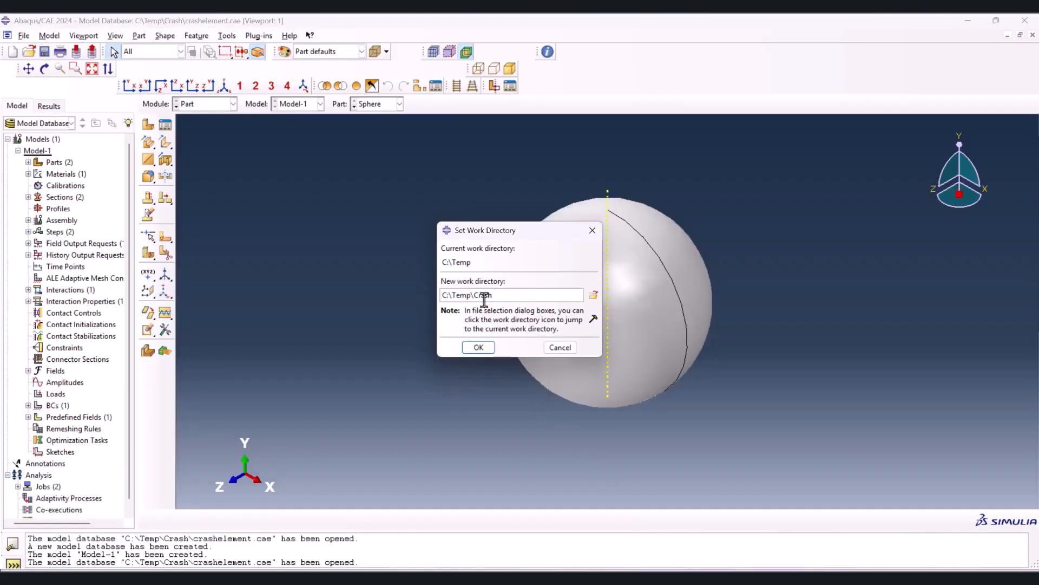
pyautogui.click(488, 346)
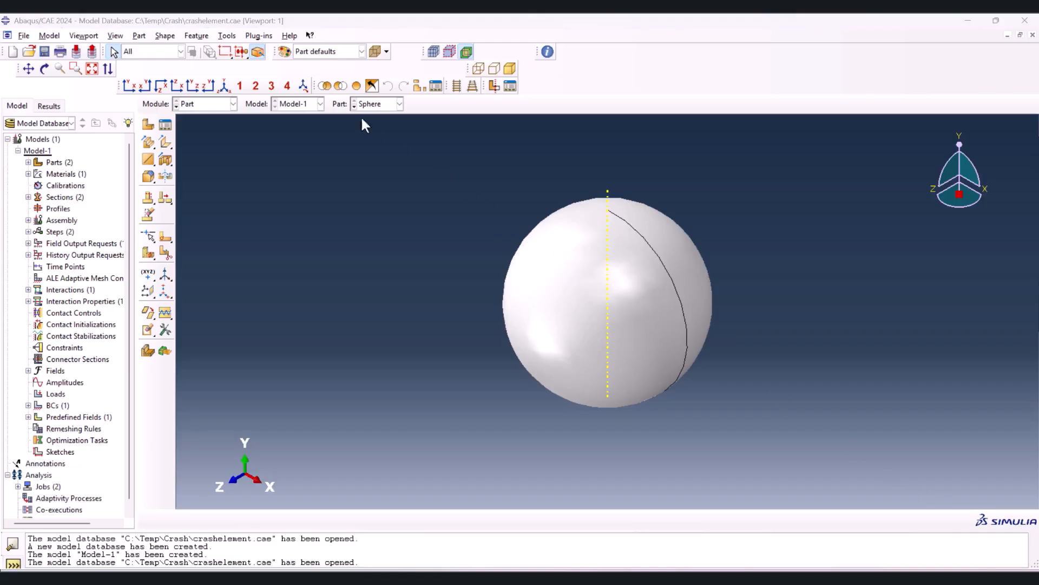
# Switch to the Assembly module and inspect the plate and sphere instances
pyautogui.click(183, 104)
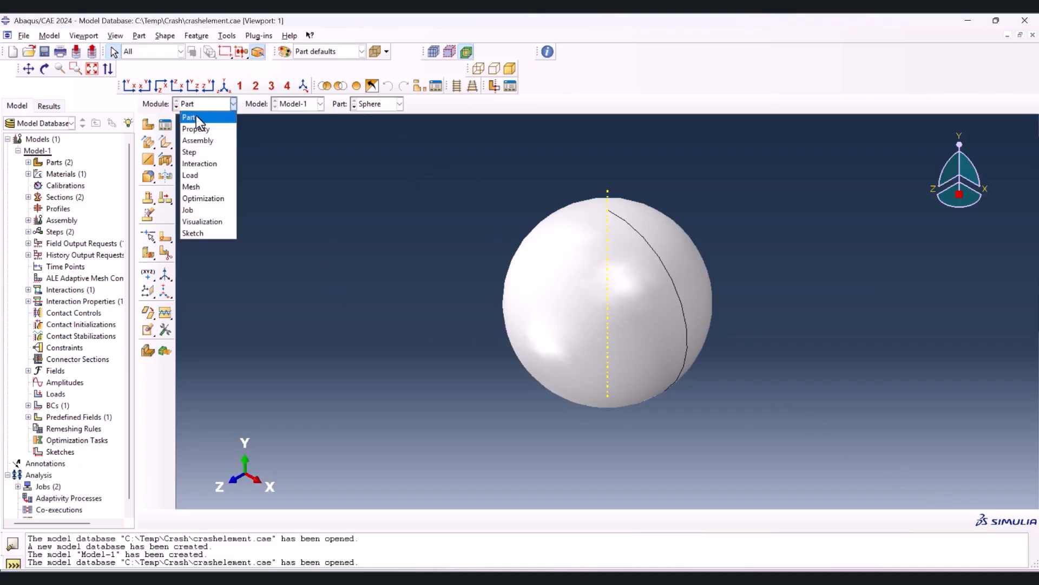
pyautogui.click(204, 141)
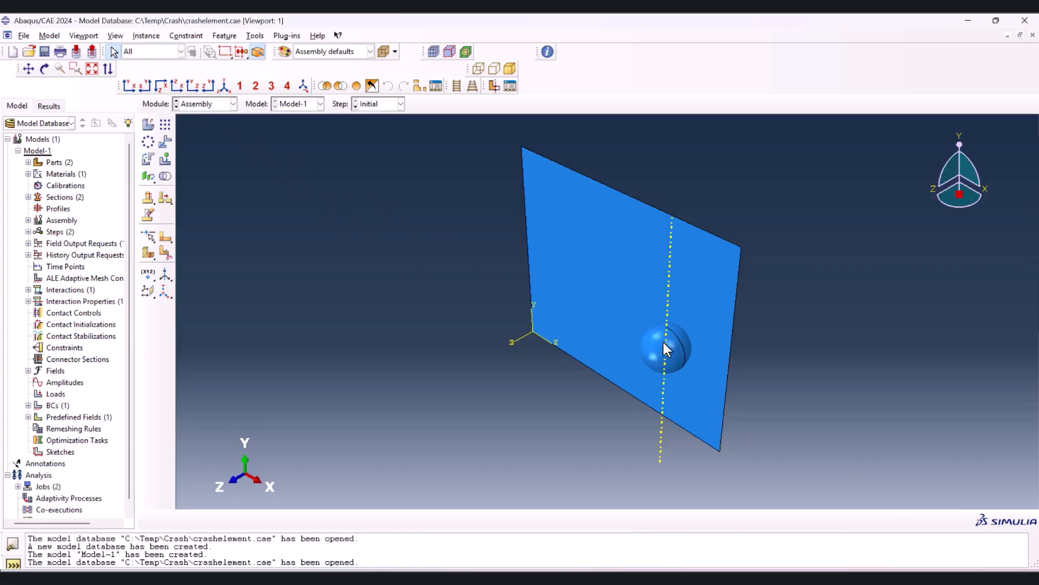
pyautogui.click(648, 346)
pyautogui.click(549, 286)
pyautogui.click(537, 346)
# Open the results of the CrashElement job and plot the Mises stress contours on the deformed shape
pyautogui.click(216, 107)
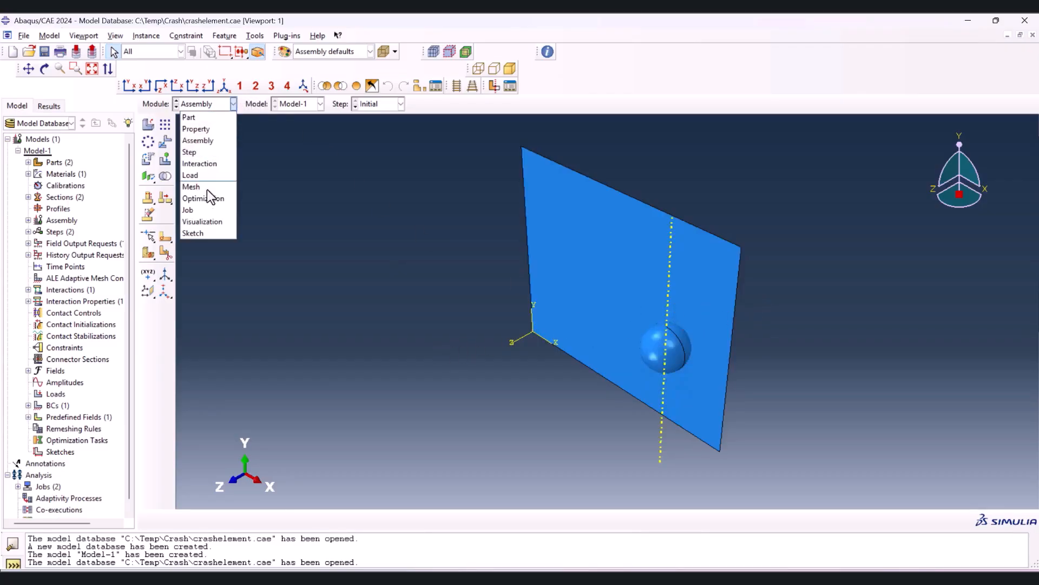
pyautogui.click(205, 209)
pyautogui.click(171, 128)
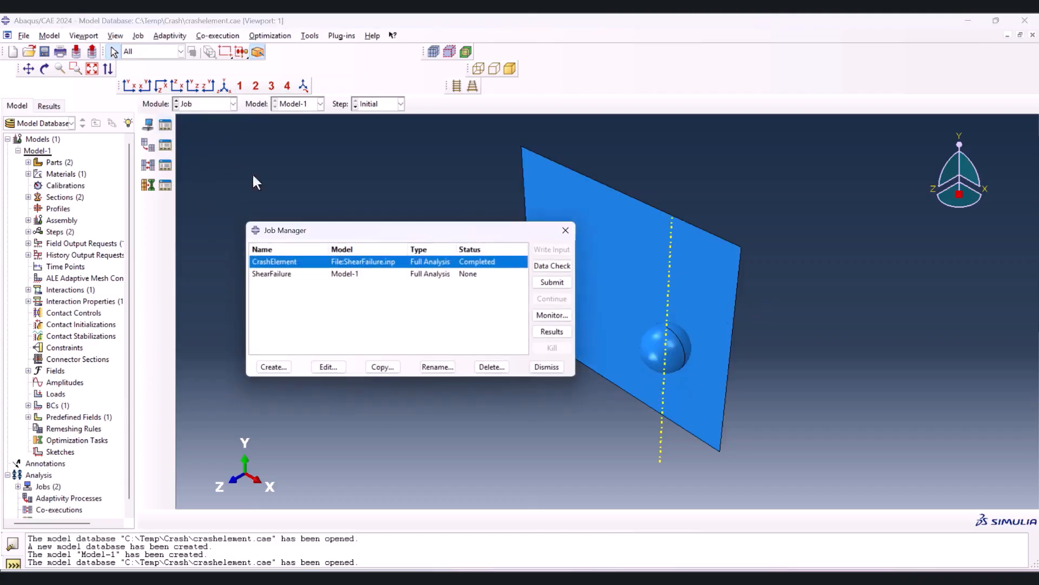
pyautogui.click(552, 332)
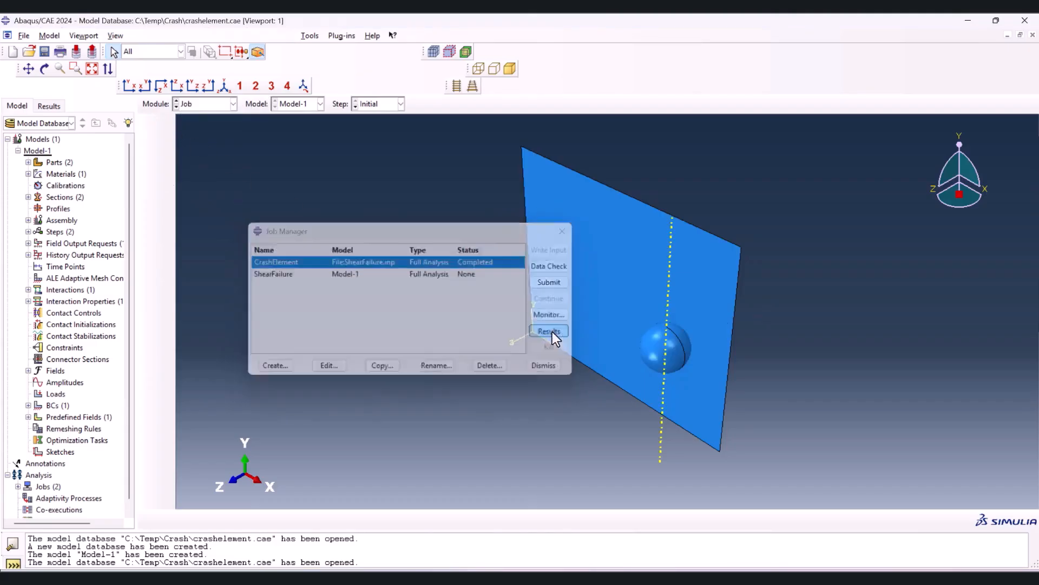
pyautogui.click(151, 180)
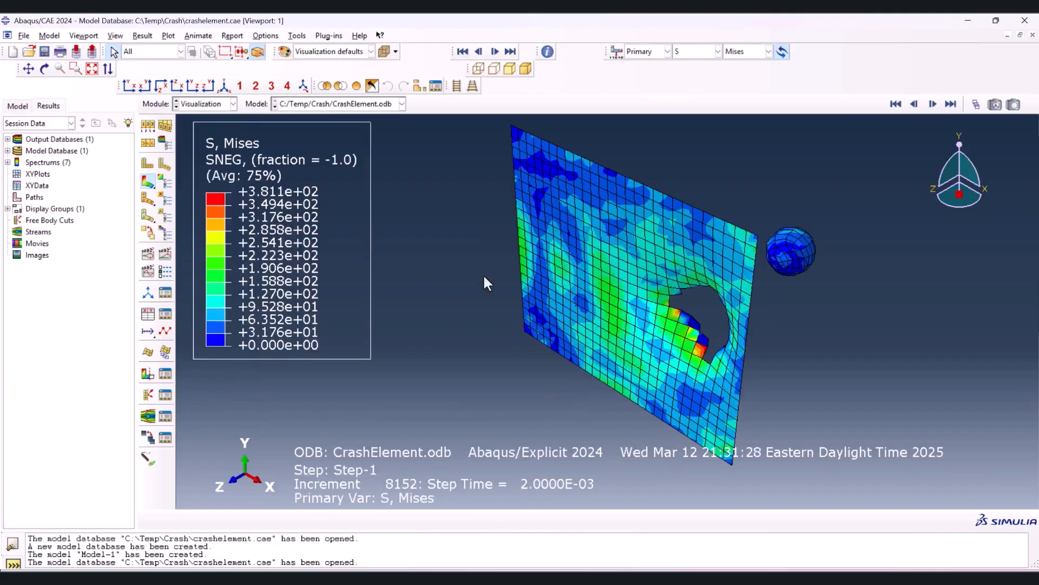
# Review the crash result frames of Step-1 with the Frame Selector, ending on frame 100, and close it
pyautogui.click(977, 106)
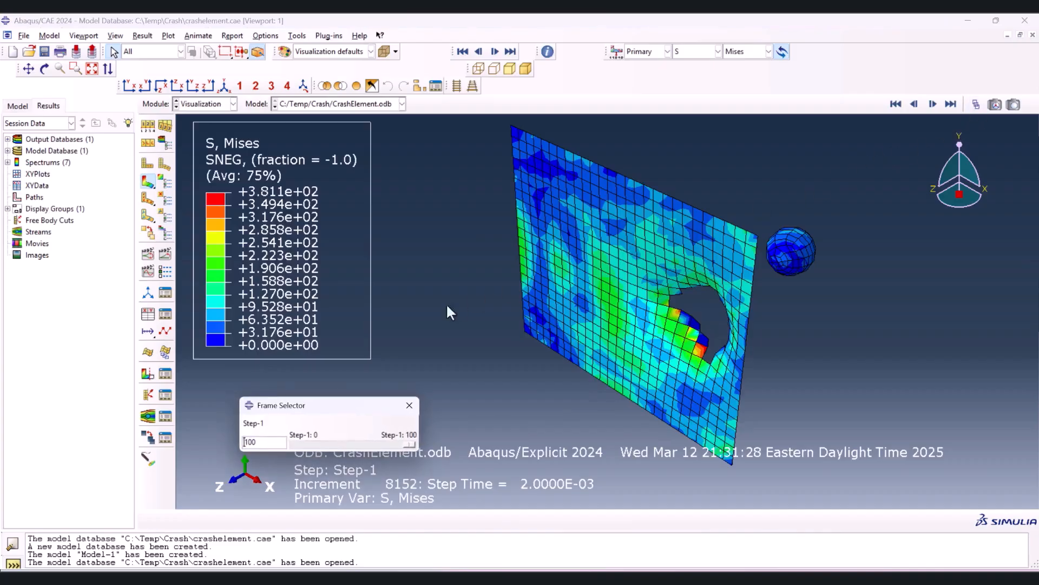
pyautogui.moveTo(413, 438)
pyautogui.mouseDown()
pyautogui.moveTo(293, 458)
pyautogui.moveTo(414, 444)
pyautogui.mouseUp()
pyautogui.click(409, 405)
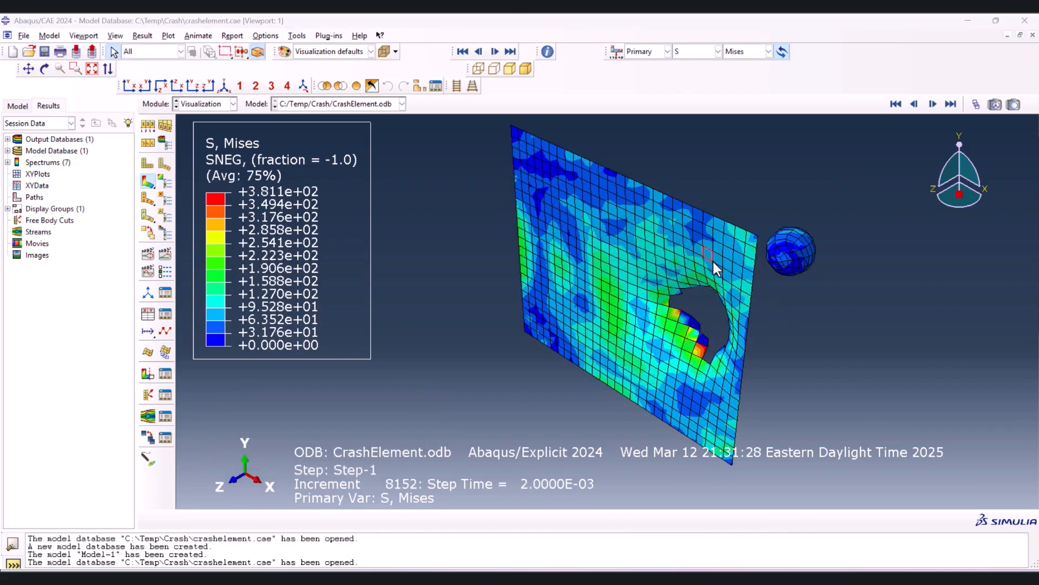
# Switch to the Mesh module and query the mesh of the entire assembly for its node and element totals
pyautogui.click(181, 104)
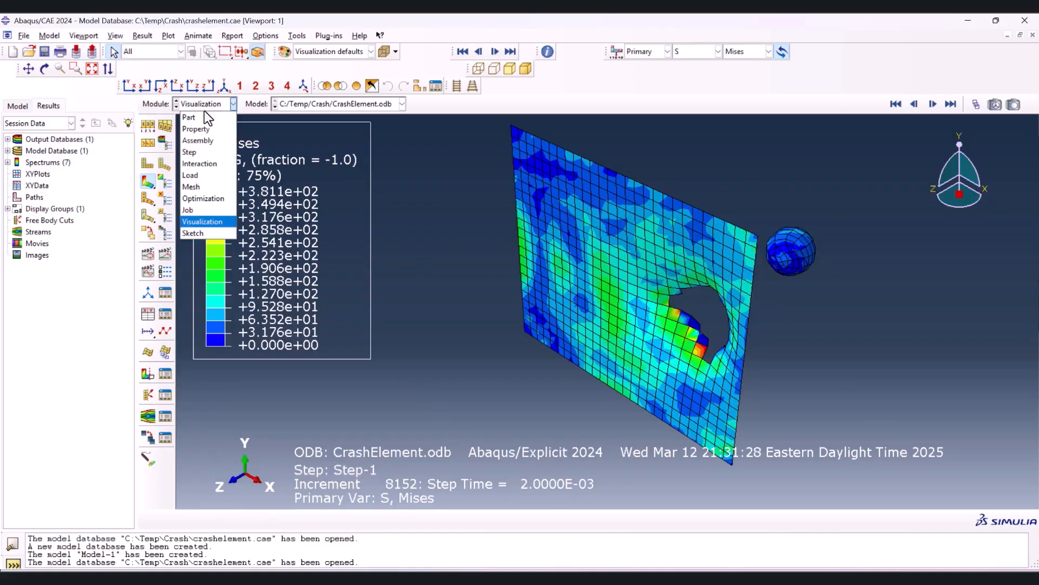
pyautogui.click(200, 187)
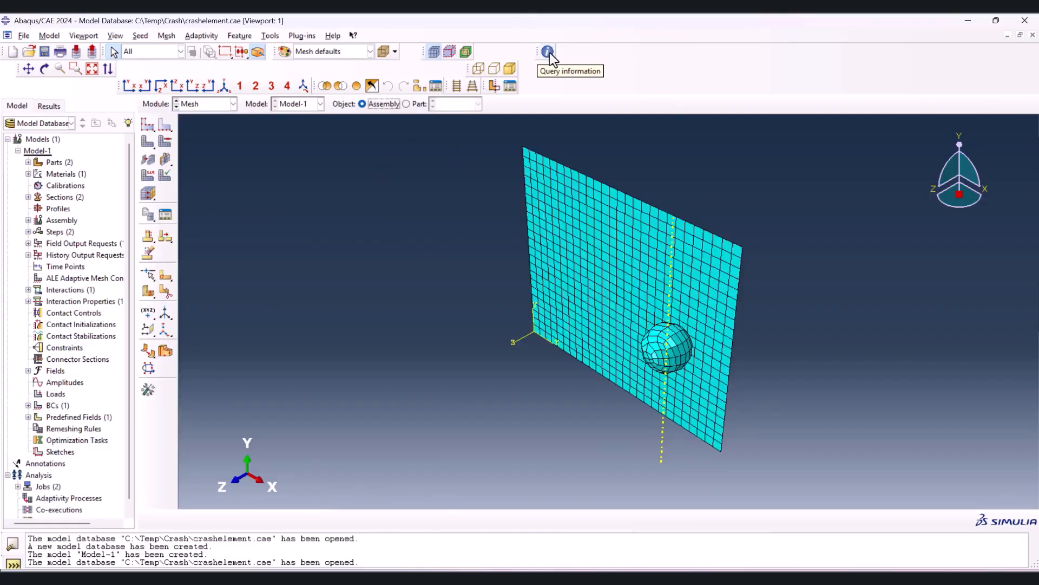
pyautogui.click(271, 37)
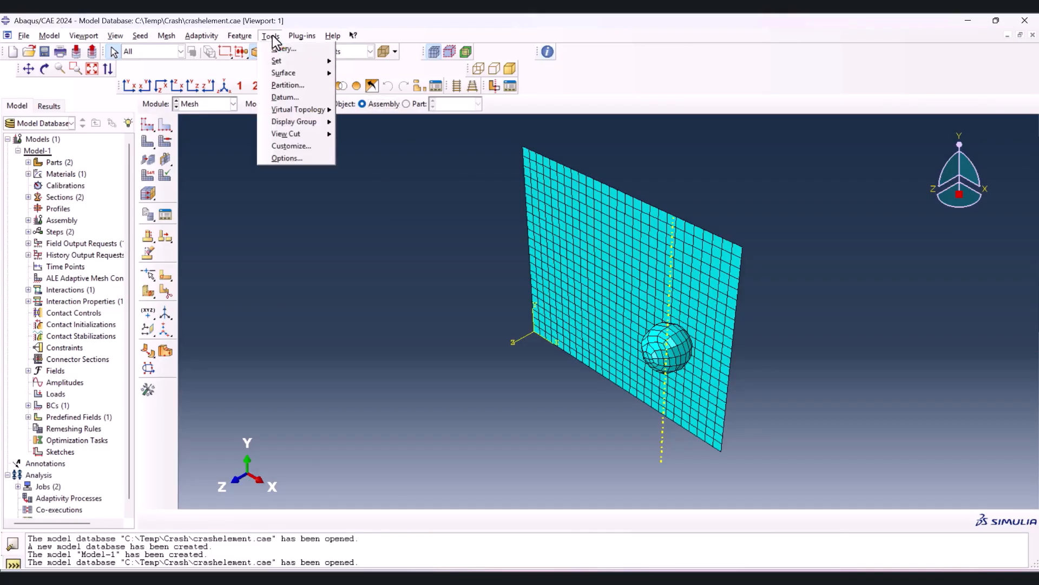
pyautogui.click(279, 48)
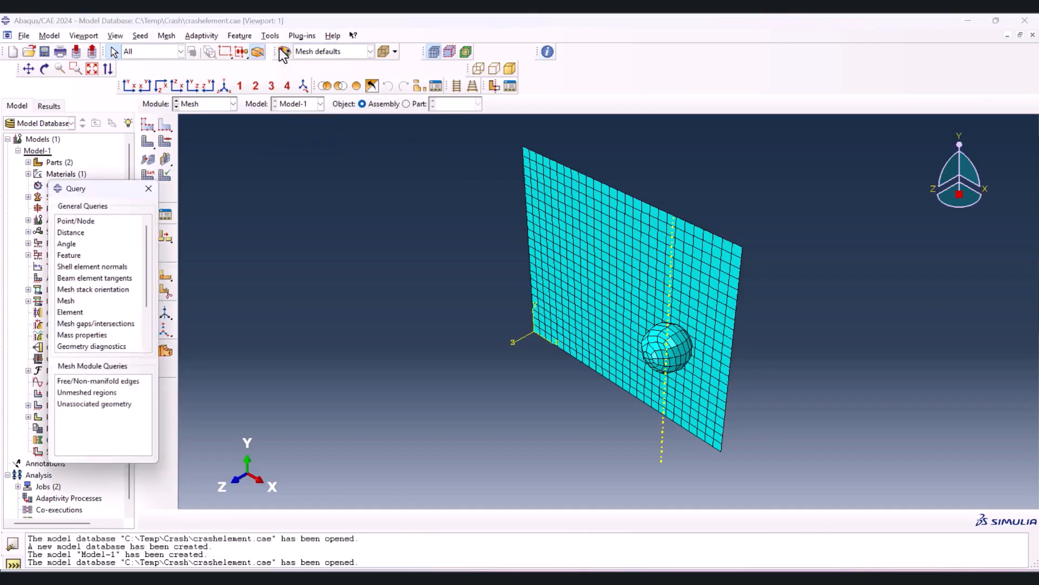
pyautogui.moveTo(114, 191); pyautogui.dragTo(156, 121)
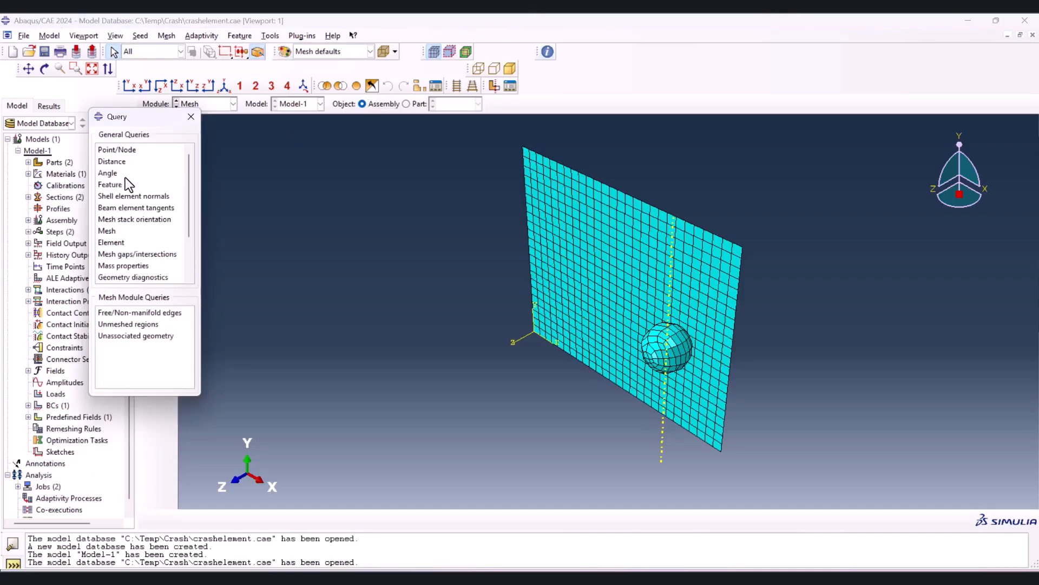
pyautogui.click(108, 232)
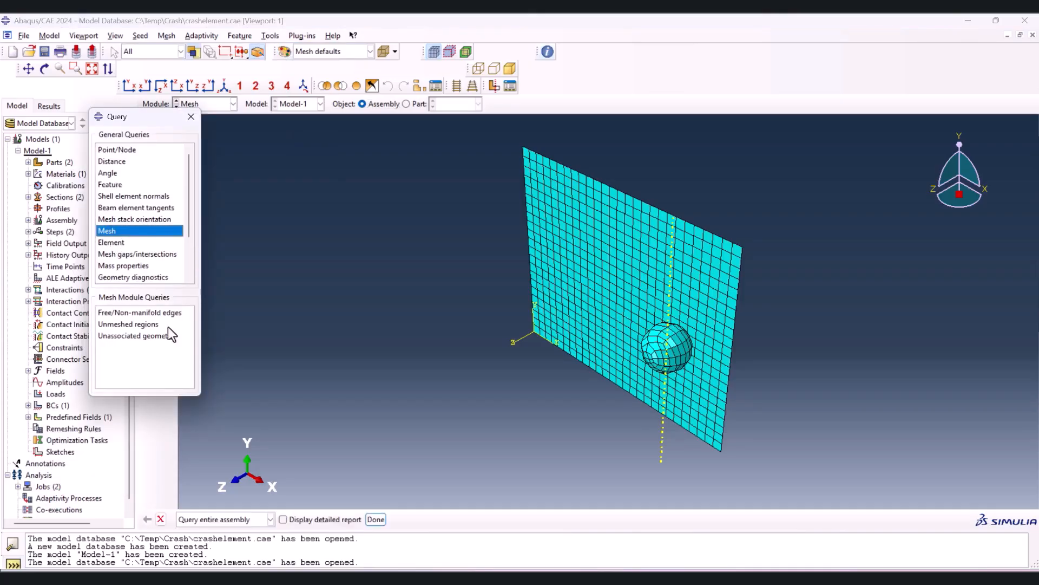
pyautogui.click(376, 519)
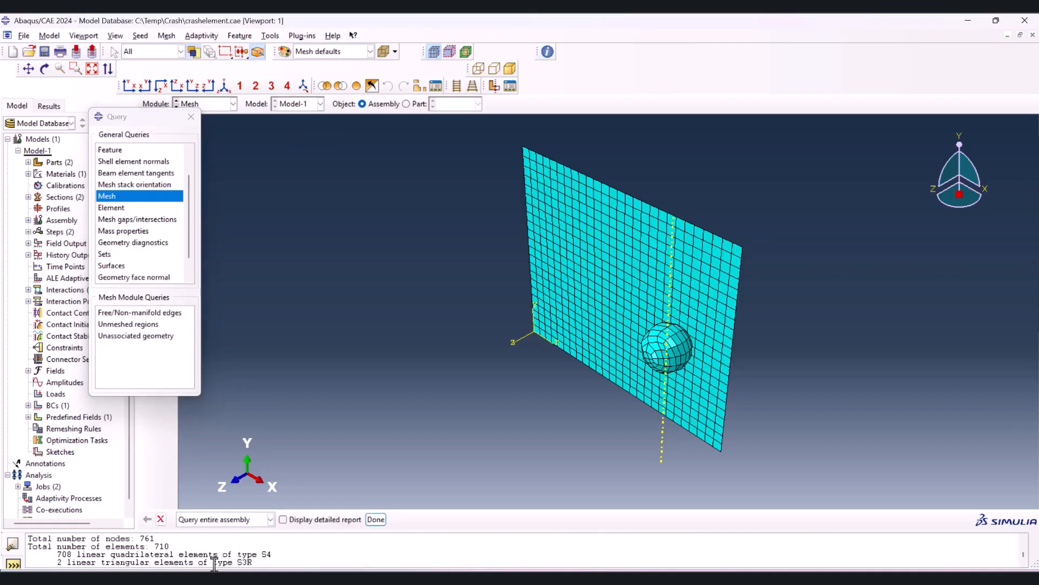
pyautogui.doubleClick(147, 540)
pyautogui.doubleClick(162, 547)
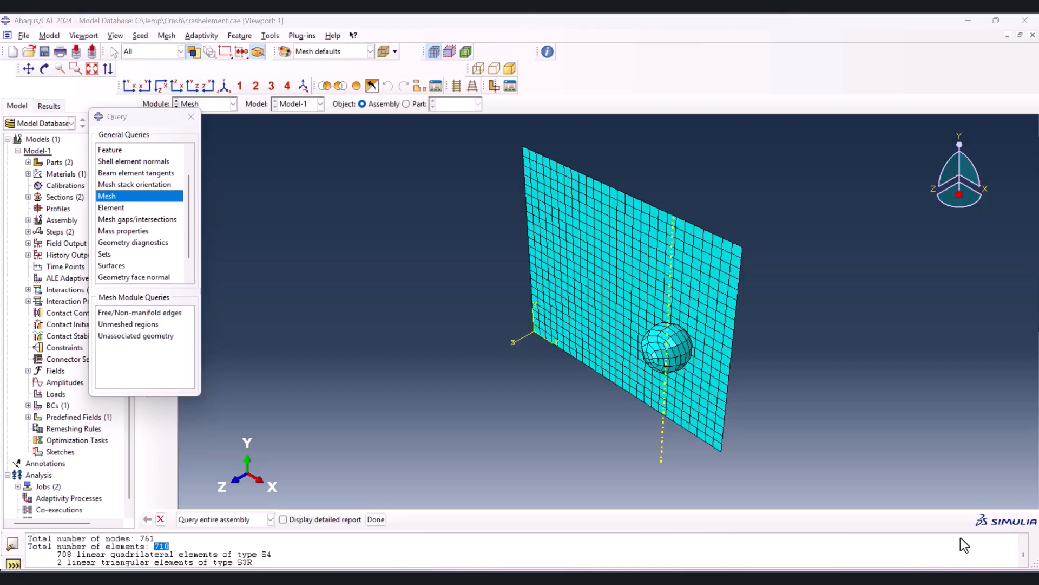
# Launch Excel and create a blank workbook
pyautogui.press('super')
pyautogui.write('ex')
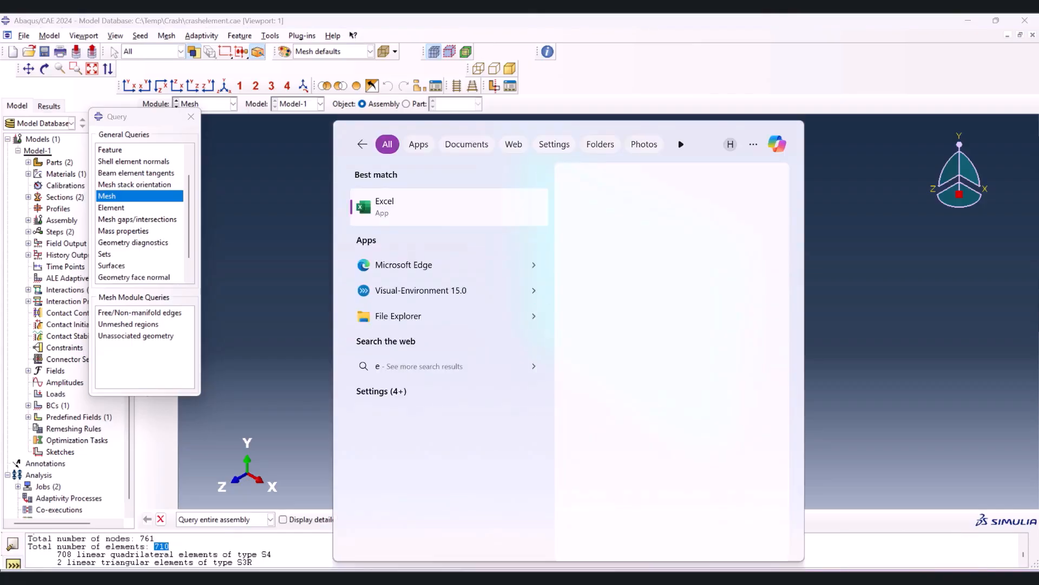
pyautogui.click(401, 209)
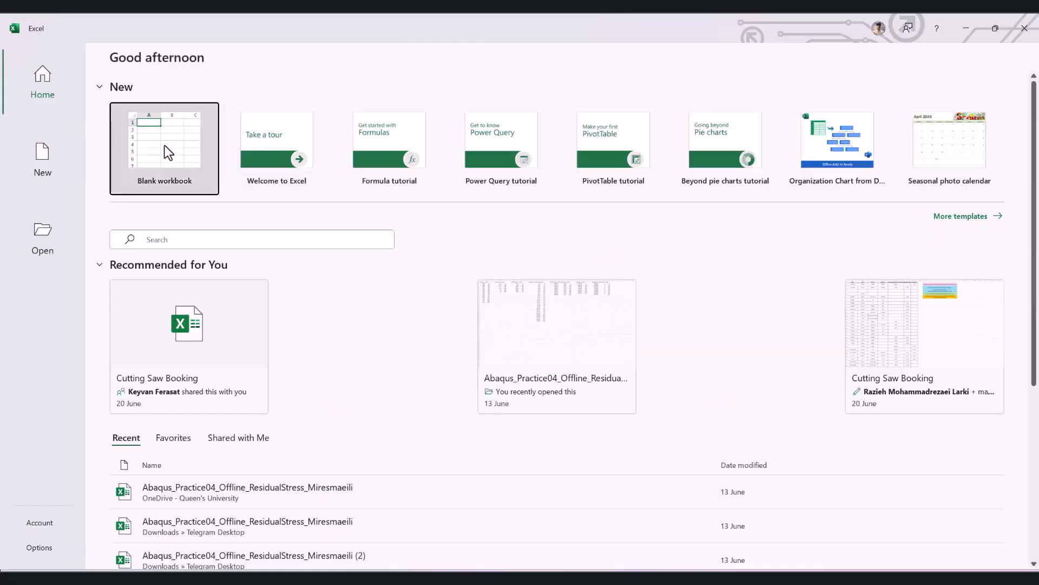
pyautogui.click(165, 147)
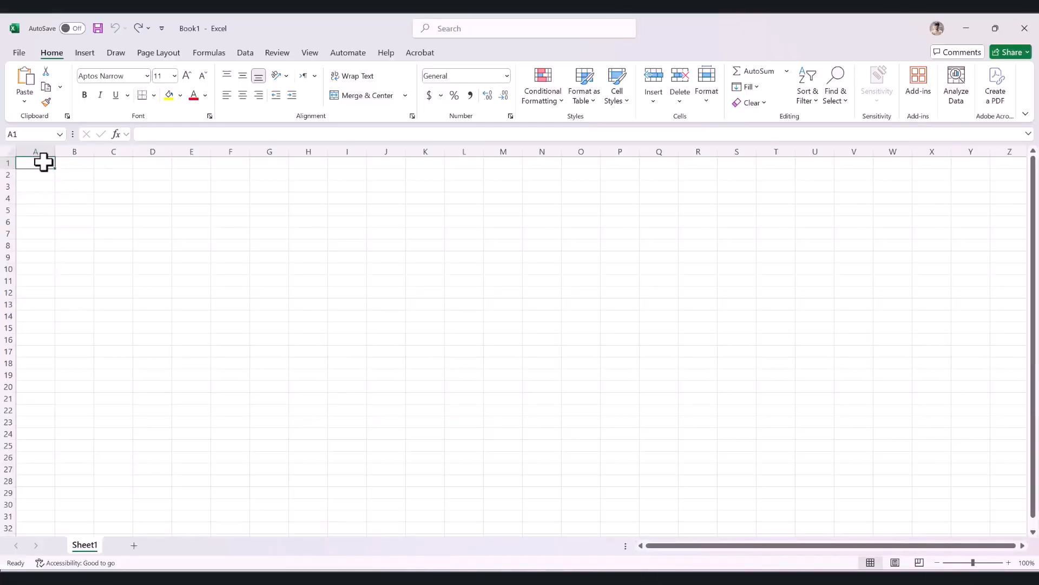
# Enter the column headers "Mesh size", "element #" and "node #" in cells A1 to C1
pyautogui.write('Mesh size')
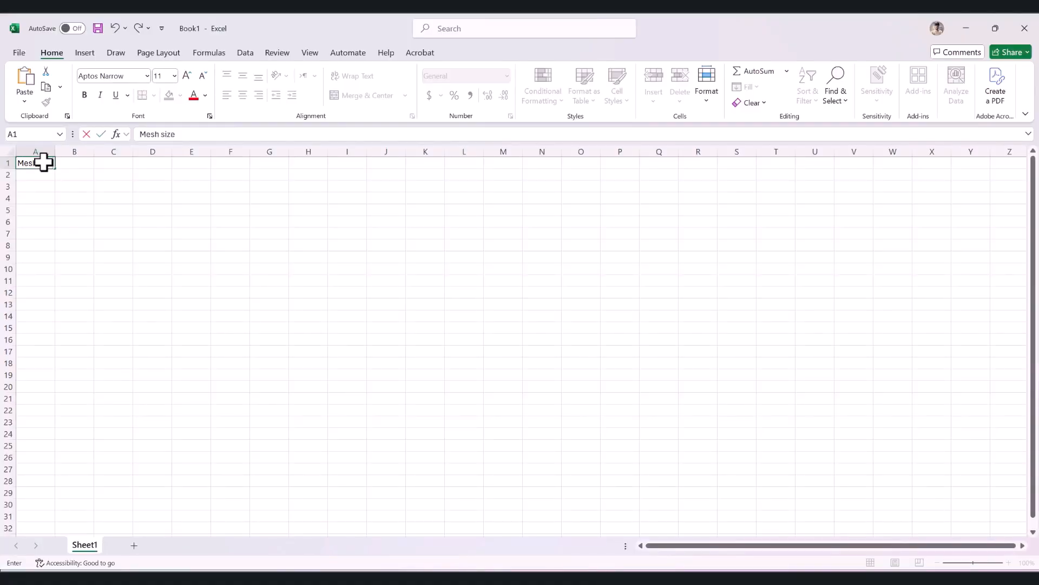
pyautogui.press('Tab')
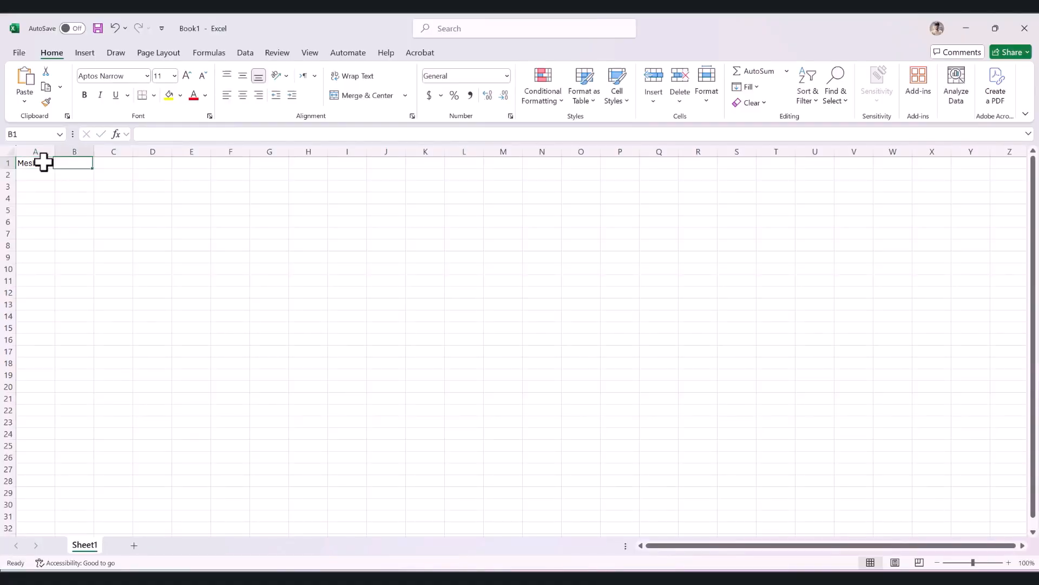
pyautogui.write('mesh')
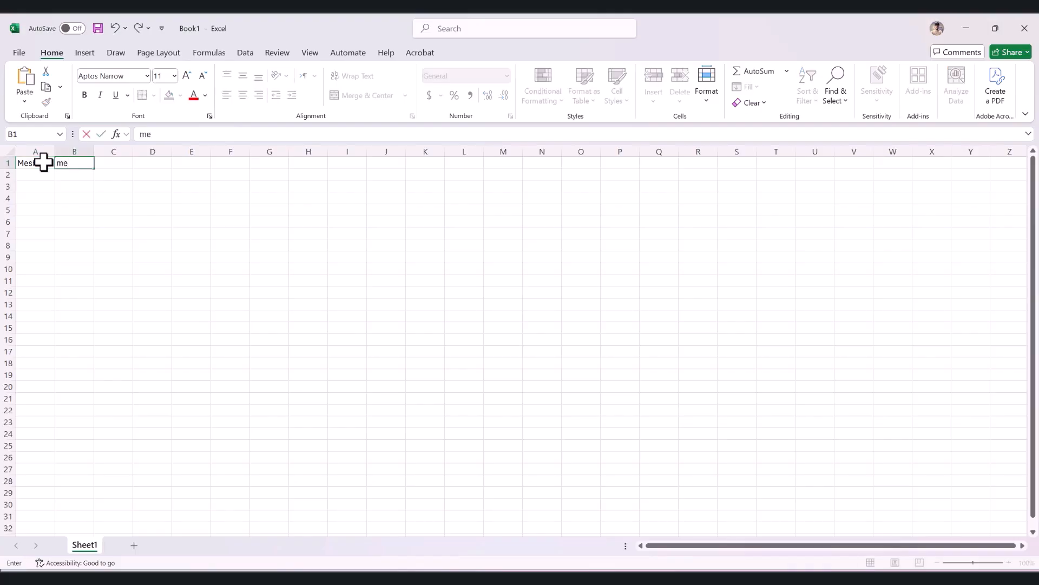
pyautogui.press('BackSpace')
pyautogui.press('BackSpace')
pyautogui.press('BackSpace')
pyautogui.press('BackSpace')
pyautogui.write('eleme')
pyautogui.press('Tab')
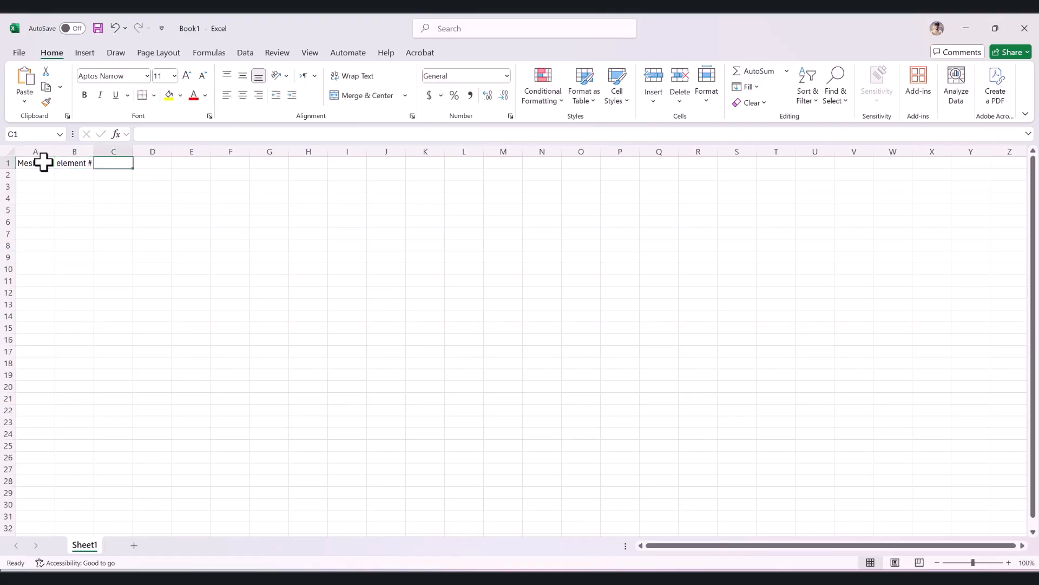
pyautogui.write('node #')
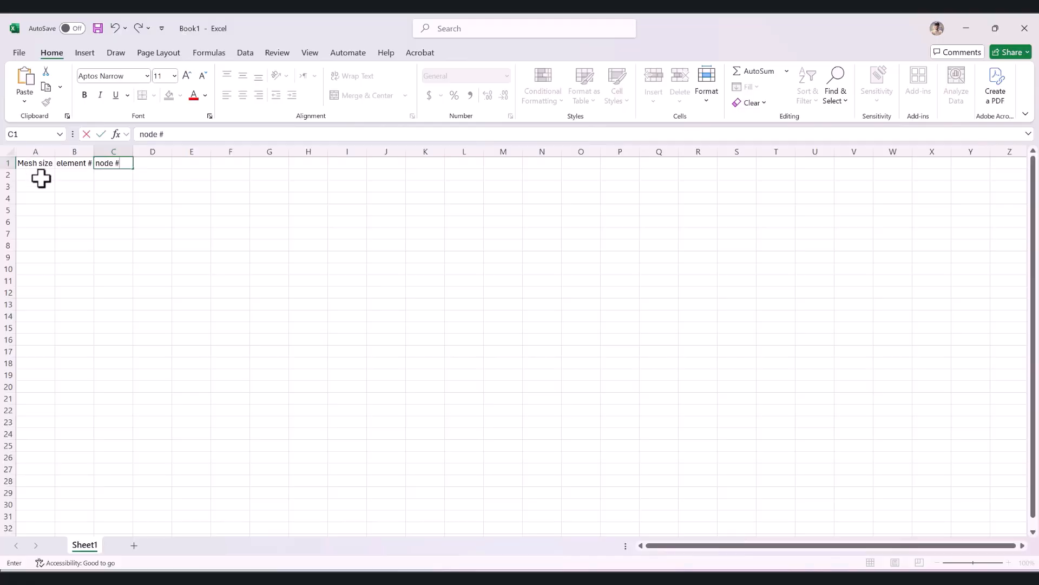
# Fill the Mesh size column with 4.5, 3, 2 and 1.5 in cells A2 to A5
pyautogui.click(40, 176)
pyautogui.write('0.5')
pyautogui.press('Return')
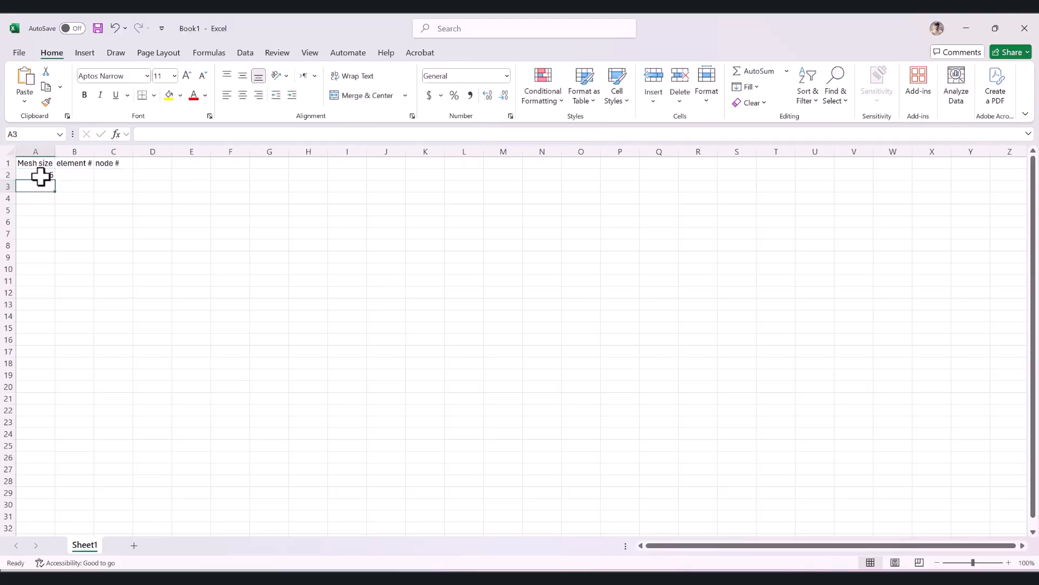
pyautogui.write('3')
pyautogui.press('Return')
pyautogui.write('2')
pyautogui.press('Return')
pyautogui.write('1')
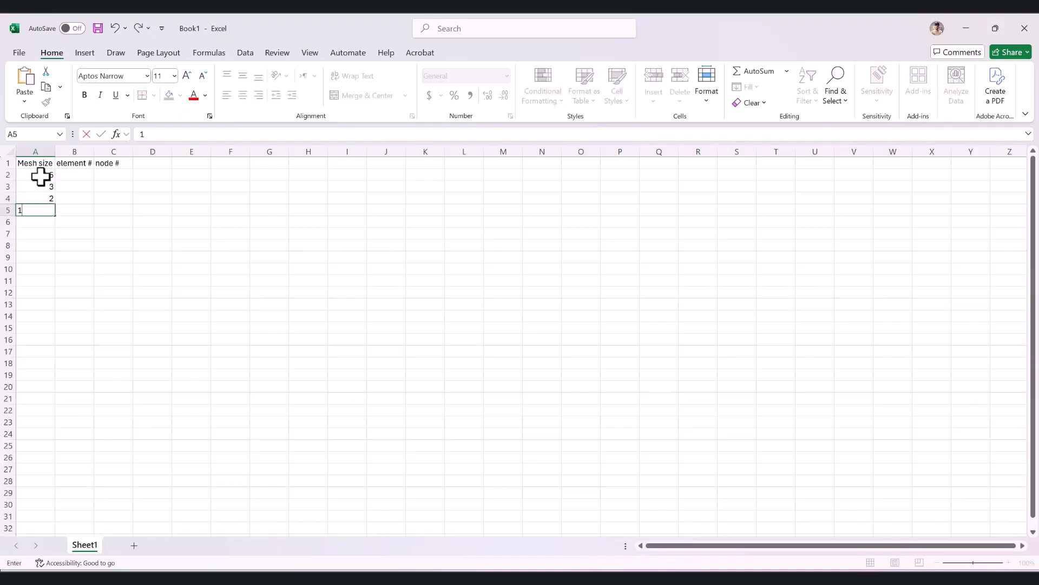
pyautogui.write('.5')
pyautogui.click(76, 176)
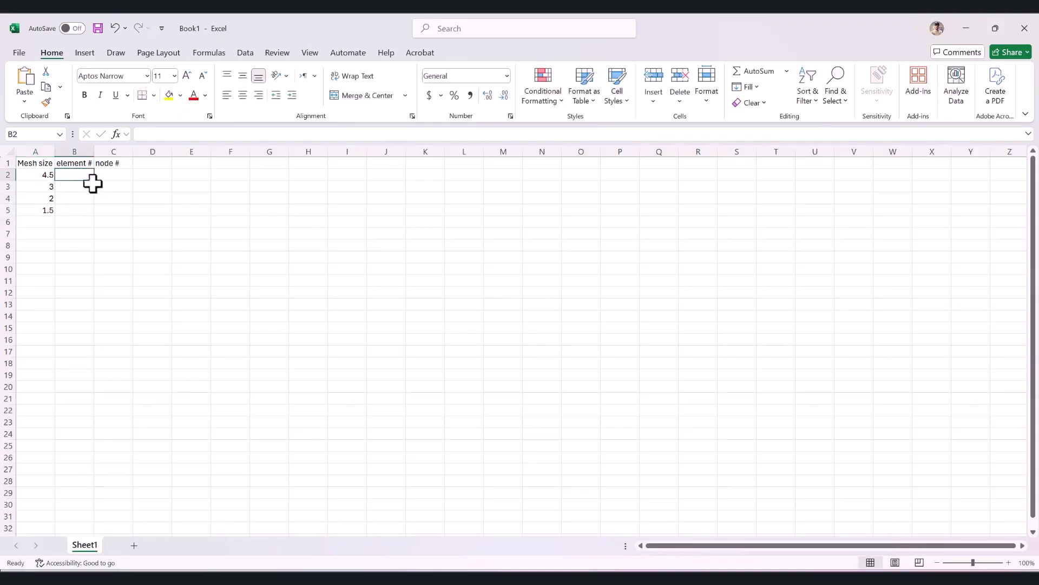
# Copy the total number of nodes, 761, from the Abaqus/CAE mesh query into cell C2 of the Excel sheet
pyautogui.click(619, 578)
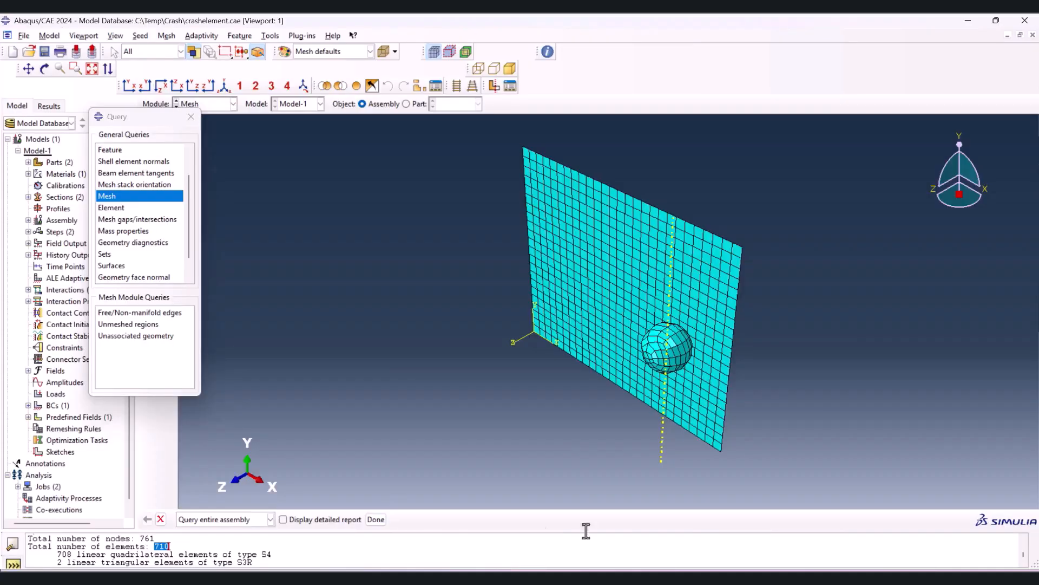
pyautogui.click(149, 535)
pyautogui.doubleClick(150, 546)
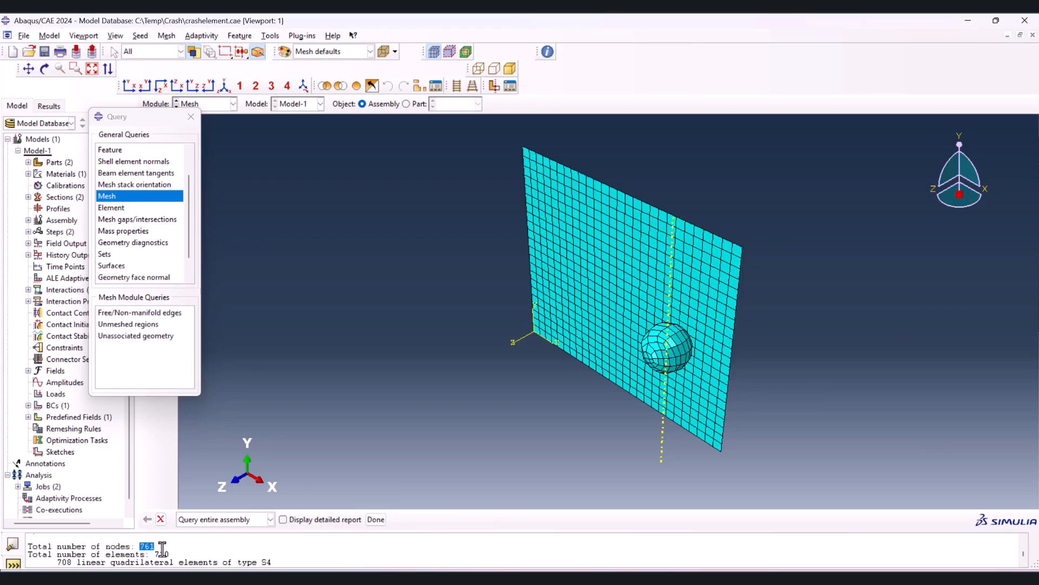
pyautogui.click(739, 578)
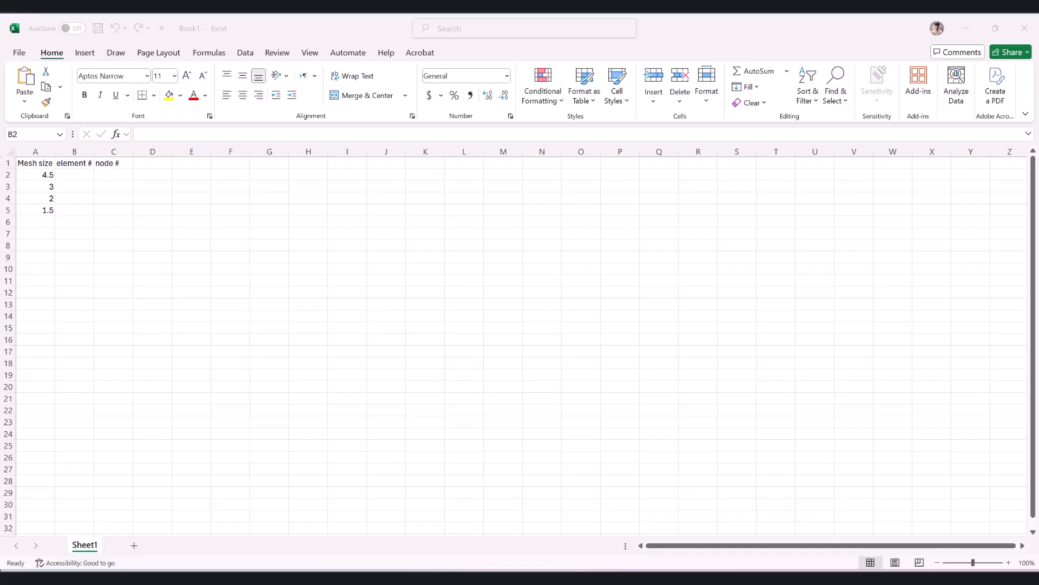
pyautogui.click(111, 174)
pyautogui.write('761')
pyautogui.click(87, 175)
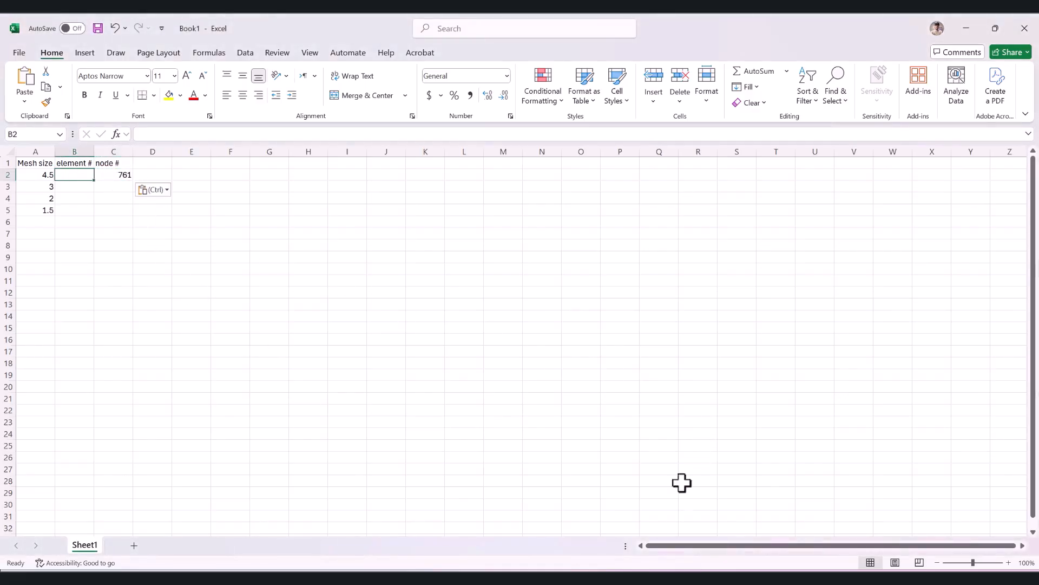
# Copy the total number of elements, 710, from the Abaqus/CAE mesh query into cell B2 of the Excel sheet
pyautogui.click(726, 577)
pyautogui.doubleClick(162, 554)
pyautogui.hotkey('ctrl', 'c')
pyautogui.hotkey('alt', 'Tab')
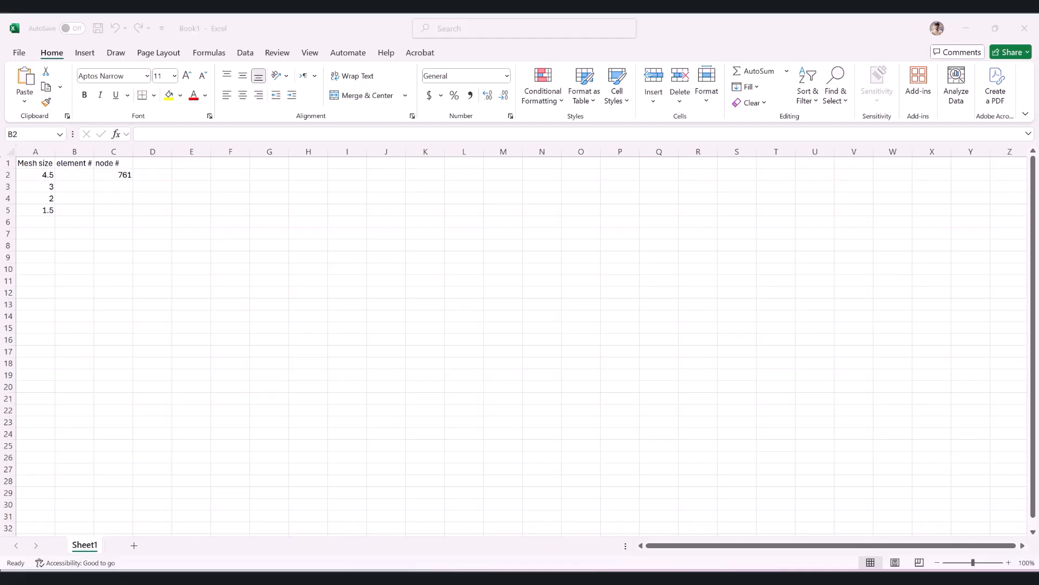
pyautogui.hotkey('ctrl', 'v')
pyautogui.click(135, 176)
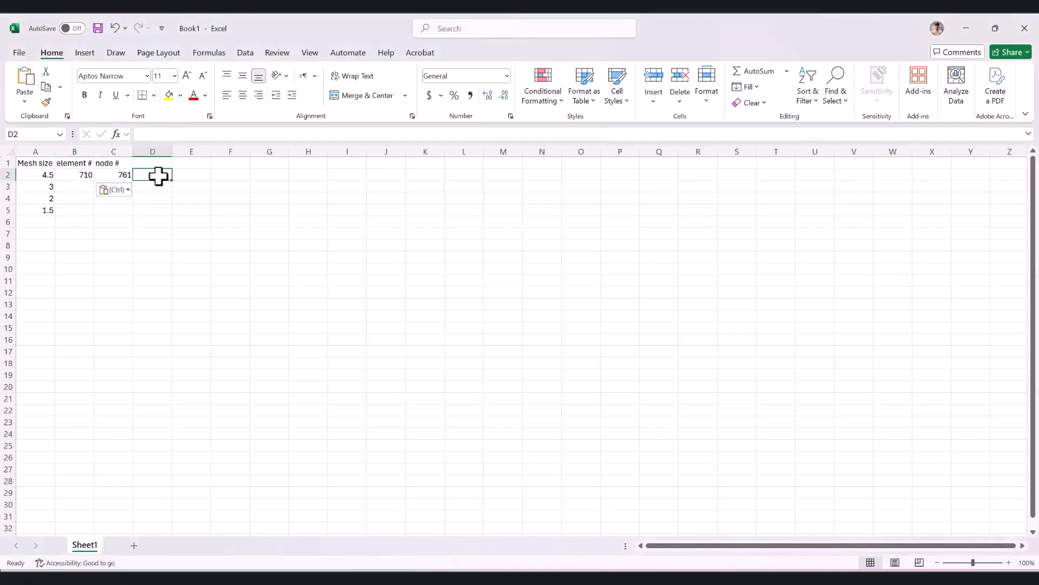
# Switch to Abaqus/CAE, close the mesh query and display the CrashElement job results in the Visualization module
pyautogui.click(726, 577)
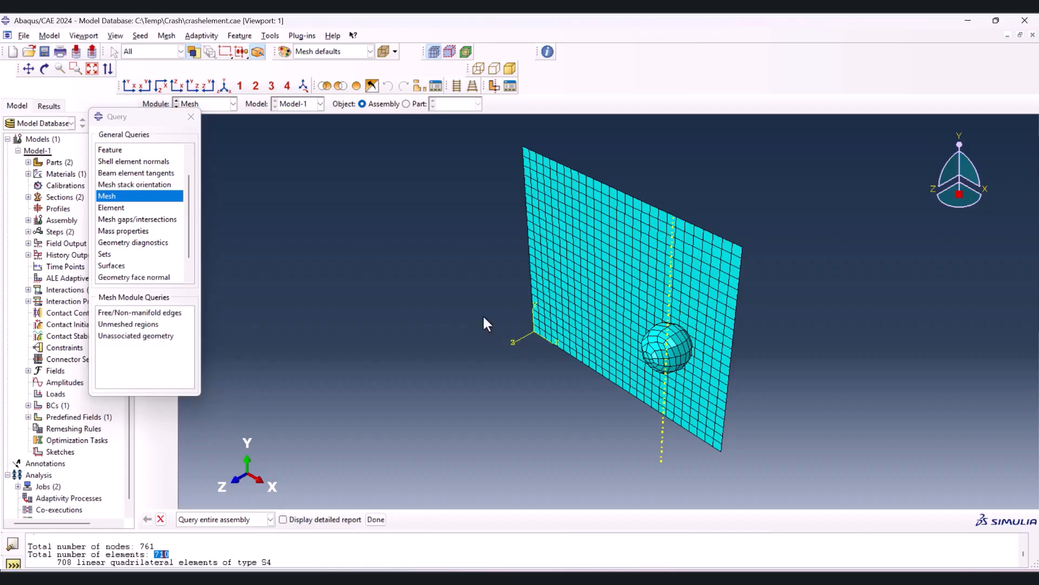
pyautogui.click(191, 117)
pyautogui.click(205, 103)
pyautogui.click(200, 209)
pyautogui.click(553, 331)
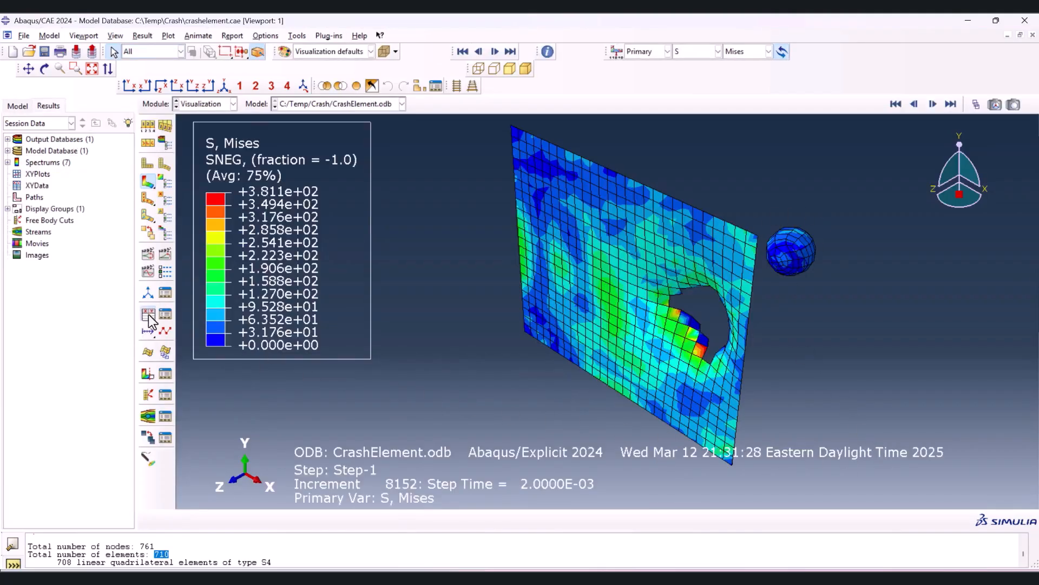
# Set up XY data from ODB field output with position Unique Nodal and the spatial velocity magnitude as variable
pyautogui.click(165, 312)
pyautogui.click(179, 135)
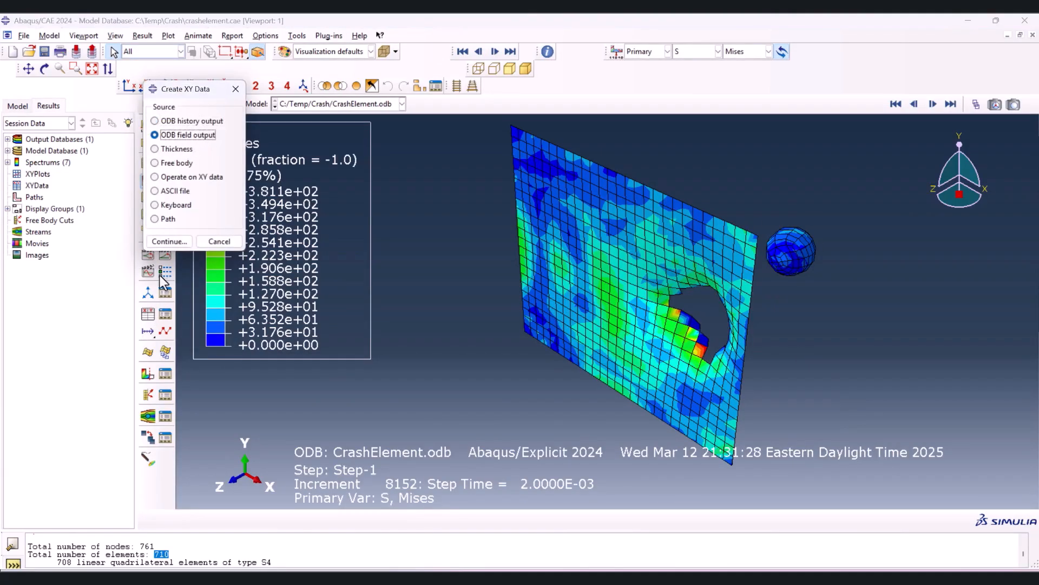
pyautogui.click(169, 242)
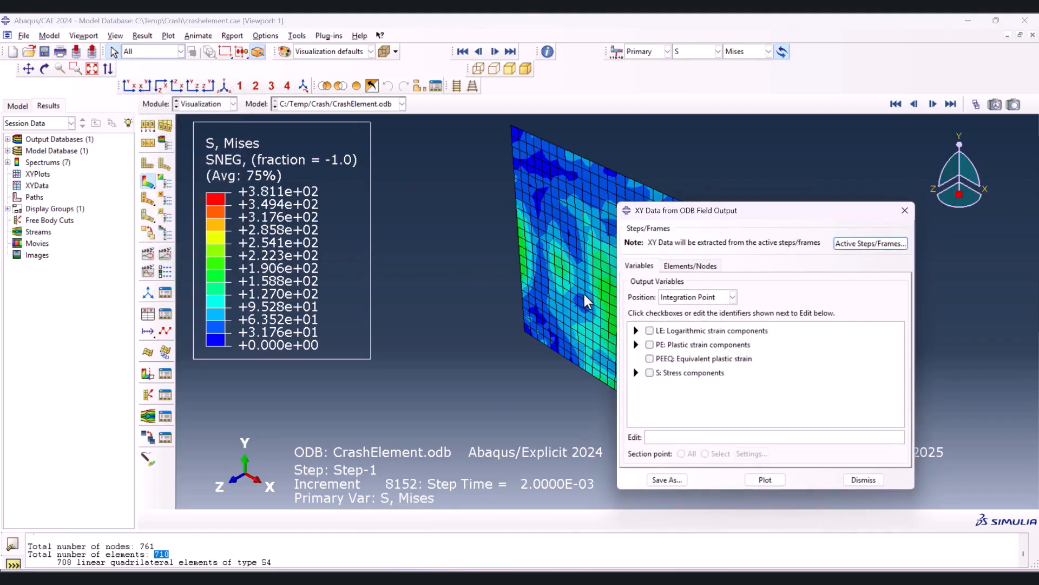
pyautogui.click(705, 297)
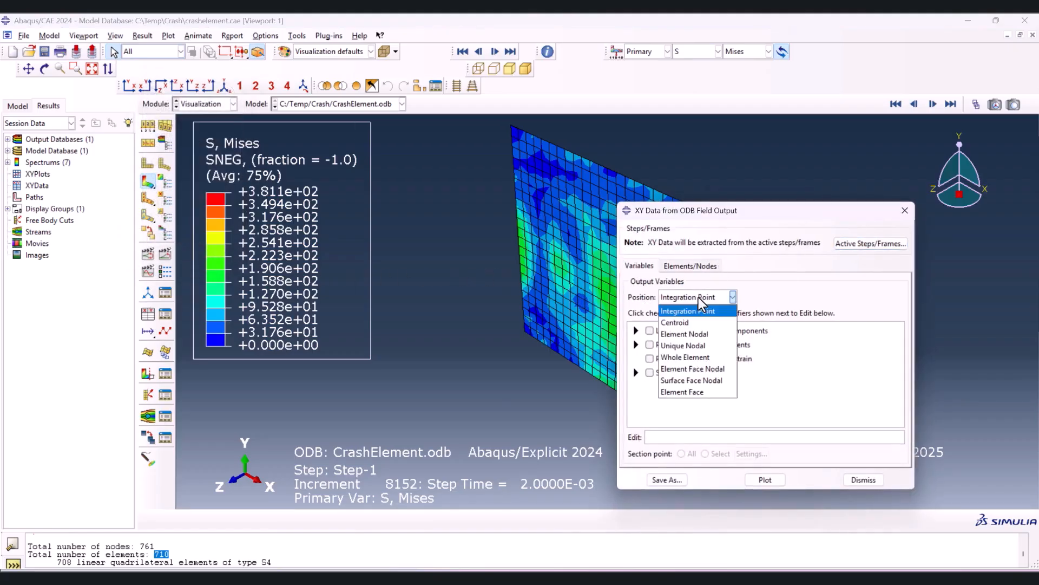
pyautogui.click(693, 345)
pyautogui.scroll(-3, 677, 363)
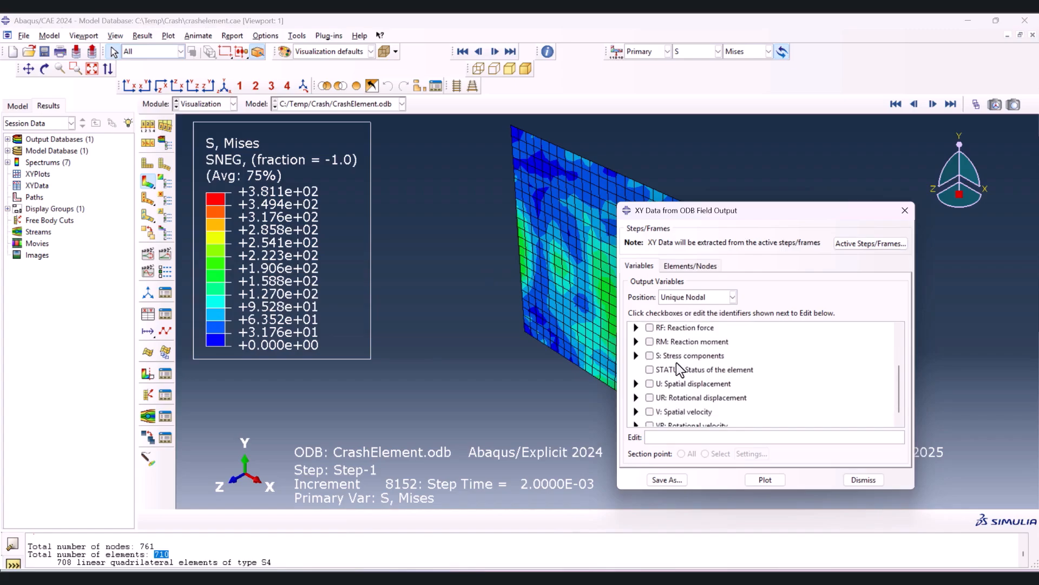
pyautogui.click(636, 404)
pyautogui.scroll(-2, 661, 395)
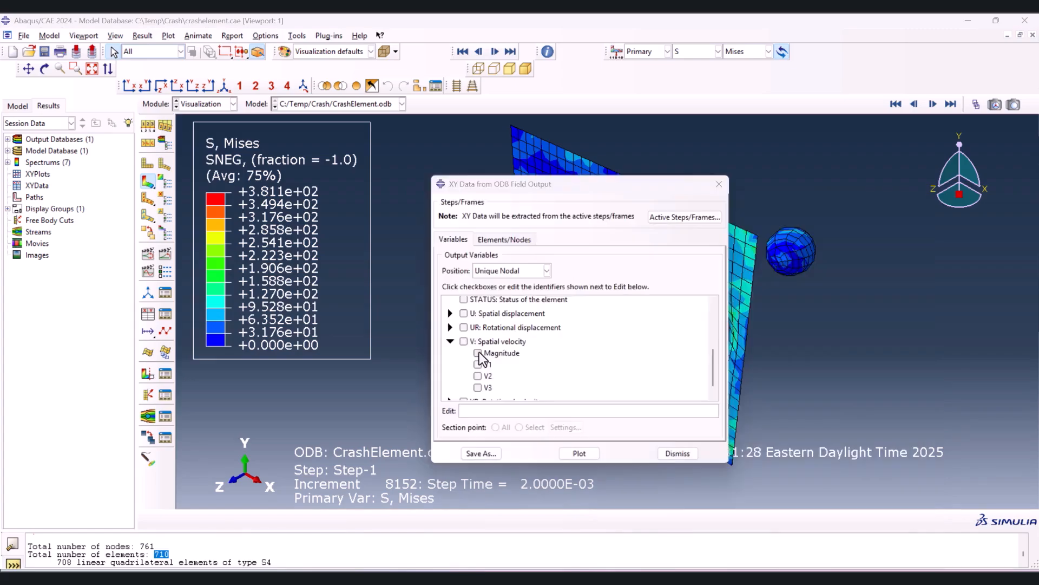
pyautogui.click(477, 353)
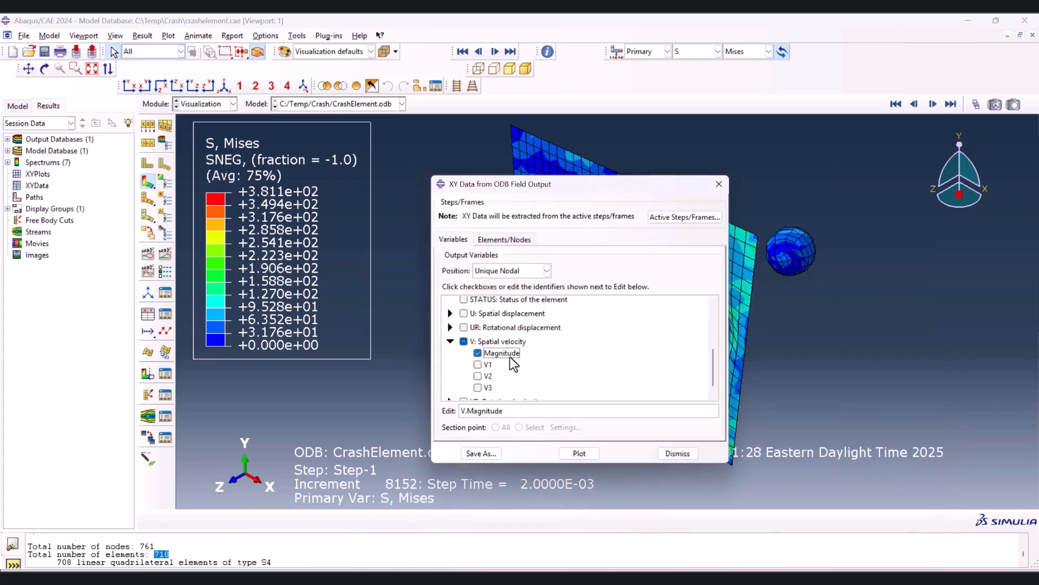
# Pick one node on the sphere in the viewport, plot its velocity magnitude over time and close the XY data setup
pyautogui.click(506, 240)
pyautogui.moveTo(548, 183); pyautogui.dragTo(411, 155)
pyautogui.click(402, 245)
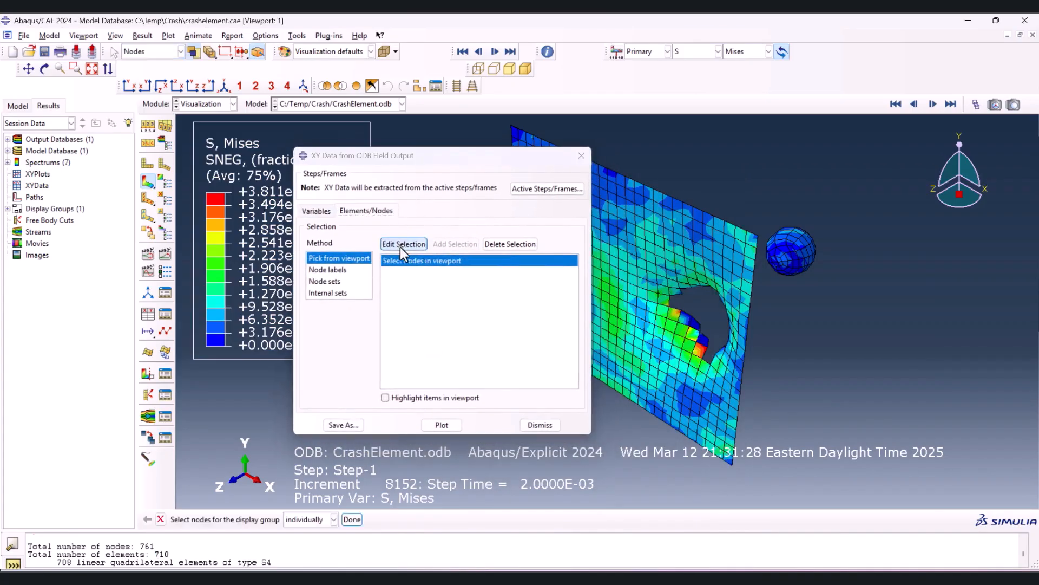
pyautogui.scroll(2, 775, 256)
pyautogui.click(778, 263)
pyautogui.click(447, 427)
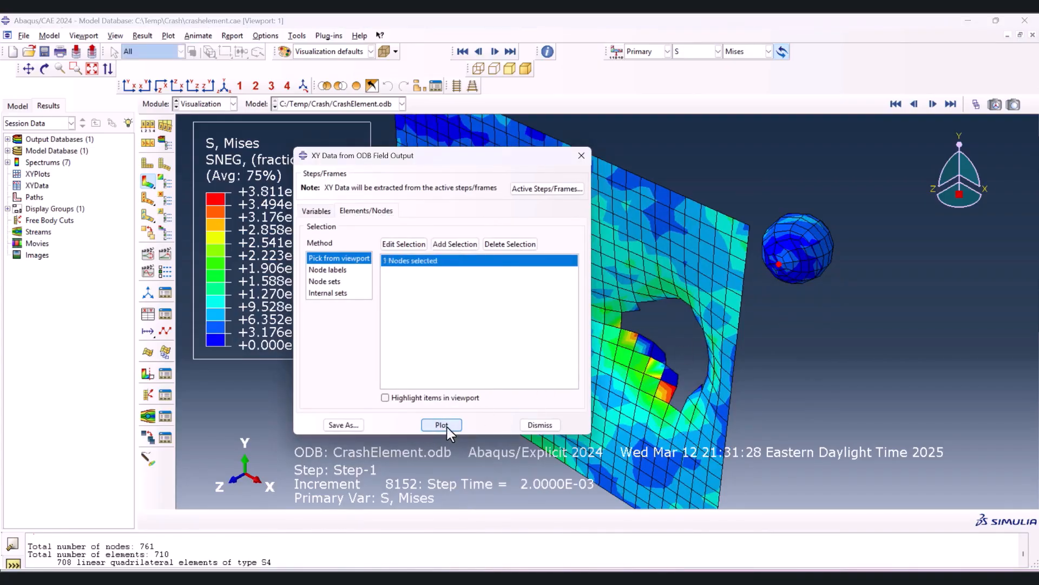
pyautogui.moveTo(458, 152); pyautogui.dragTo(821, 115)
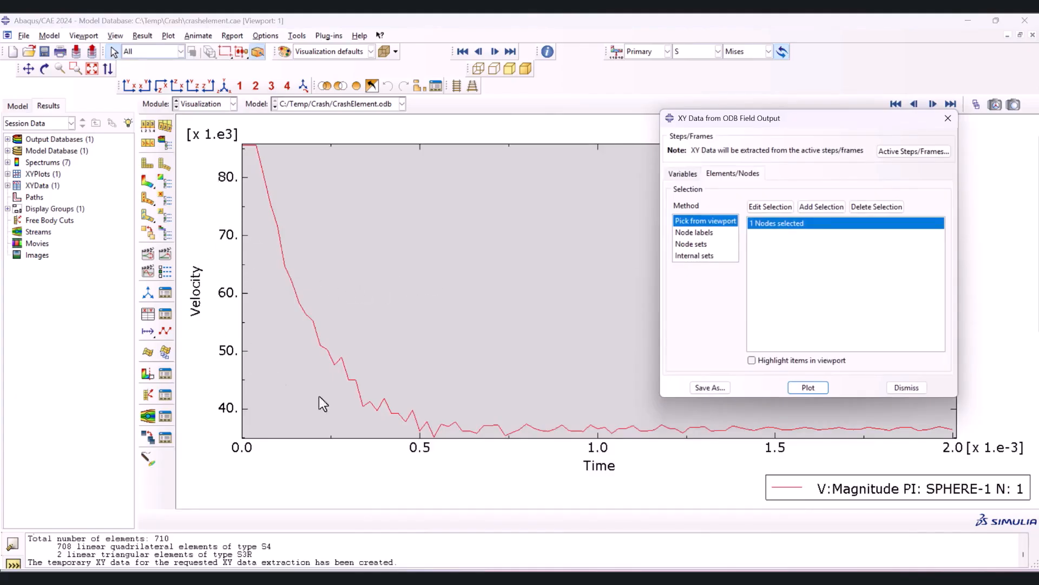
pyautogui.click(948, 118)
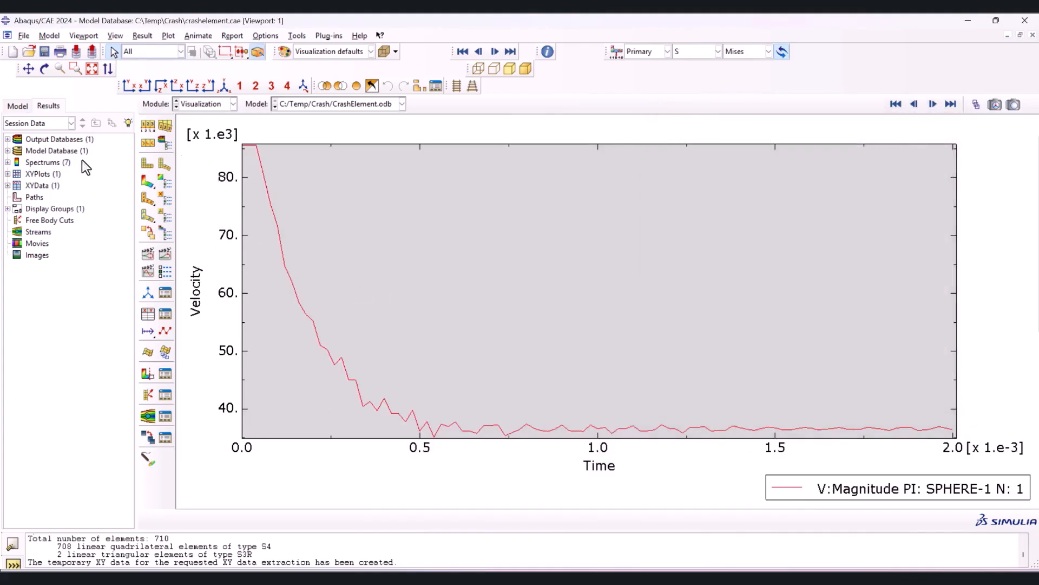
# Open the sphere node's velocity magnitude XY data for editing
pyautogui.click(7, 186)
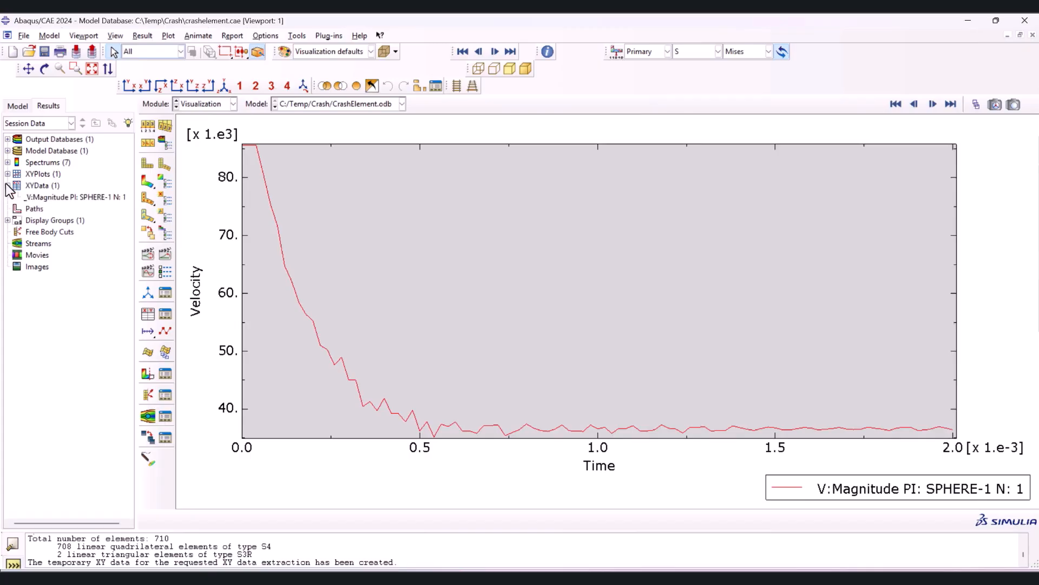
pyautogui.click(7, 174)
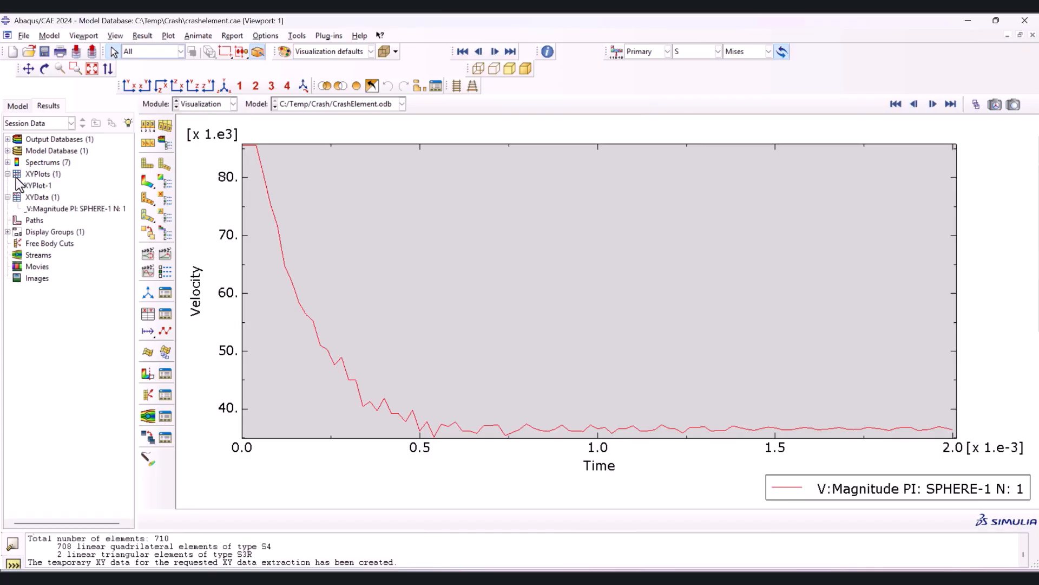
pyautogui.click(37, 209)
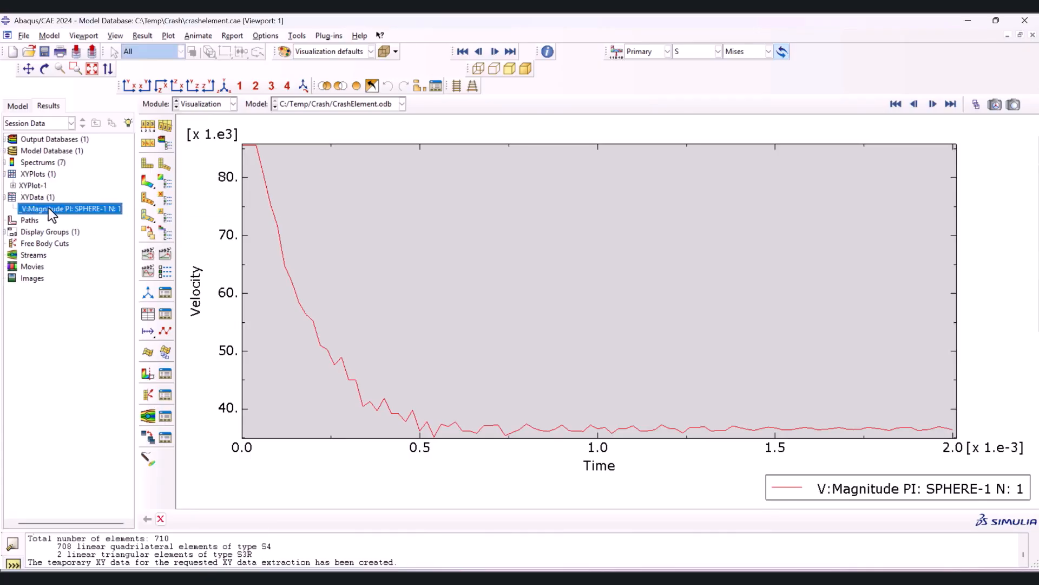
pyautogui.rightClick(48, 208)
pyautogui.click(72, 239)
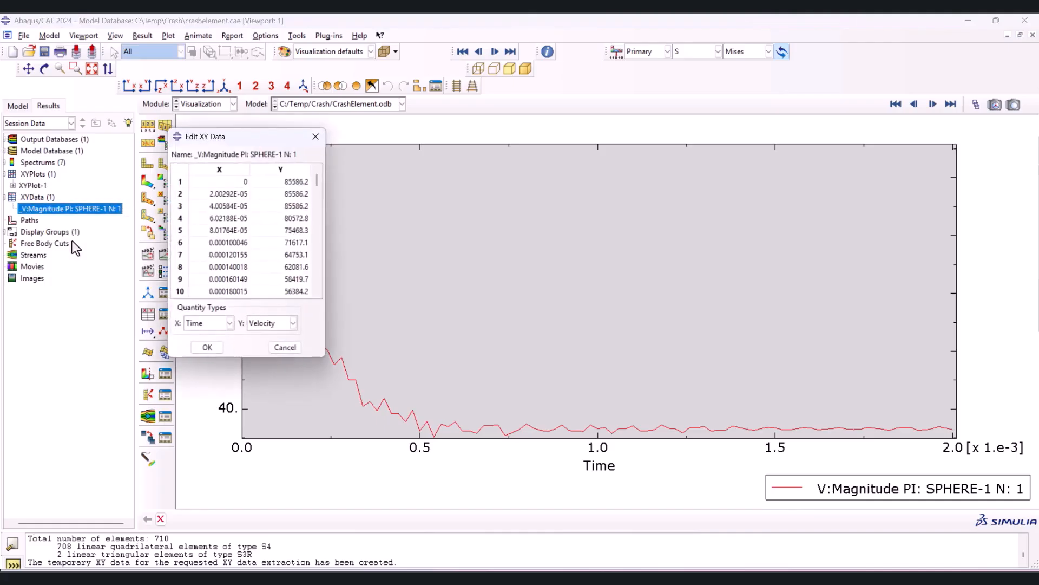
# Copy all time and velocity rows of the XY data into the Excel sheet starting at cell G2
pyautogui.click(214, 181)
pyautogui.scroll(-20, 250, 224)
pyautogui.scroll(-7, 262, 249)
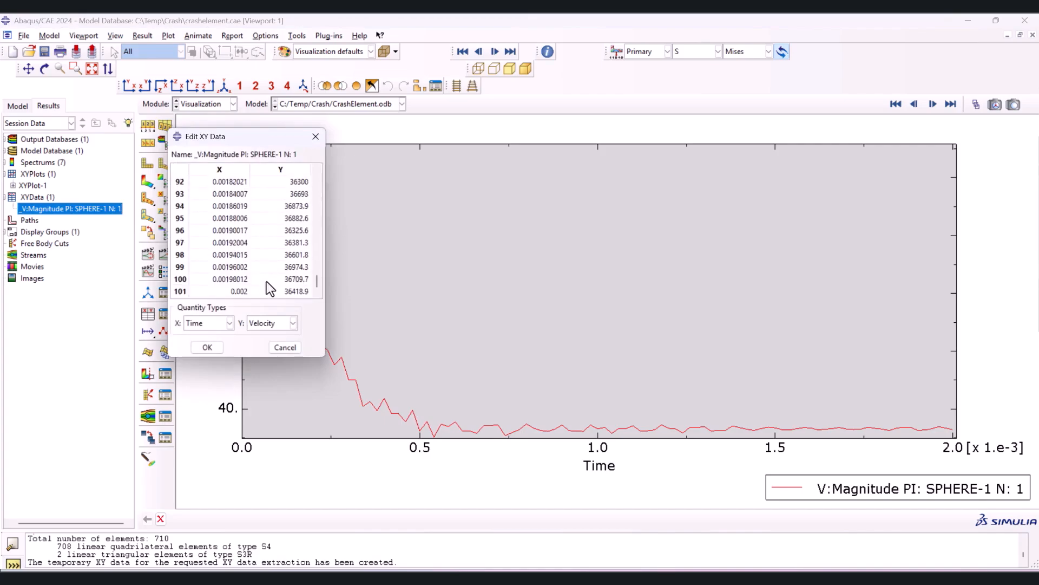
pyautogui.hotkey('ctrl', 'a')
pyautogui.rightClick(276, 232)
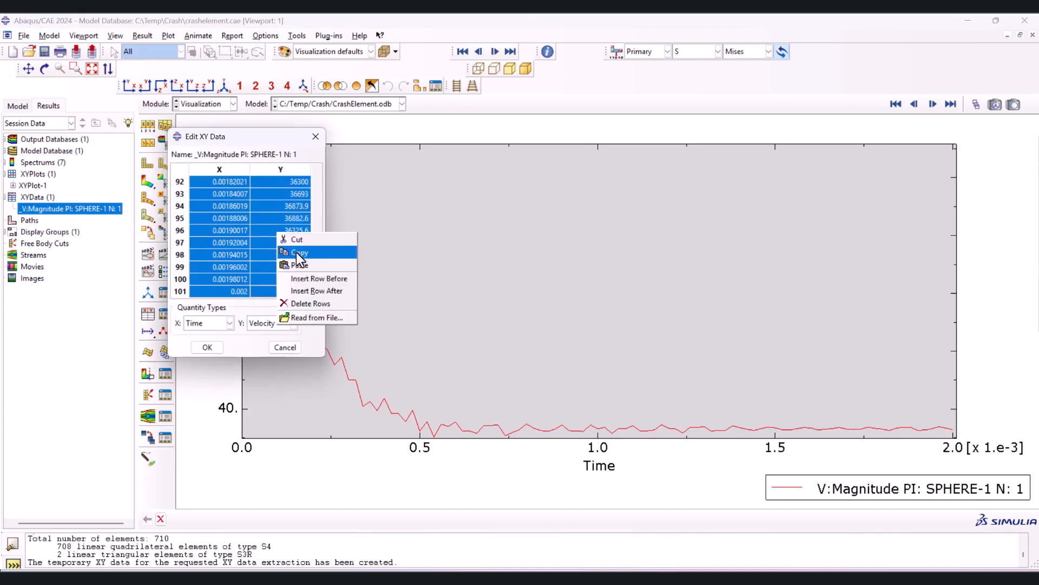
pyautogui.click(297, 250)
pyautogui.hotkey('alt', 'Tab')
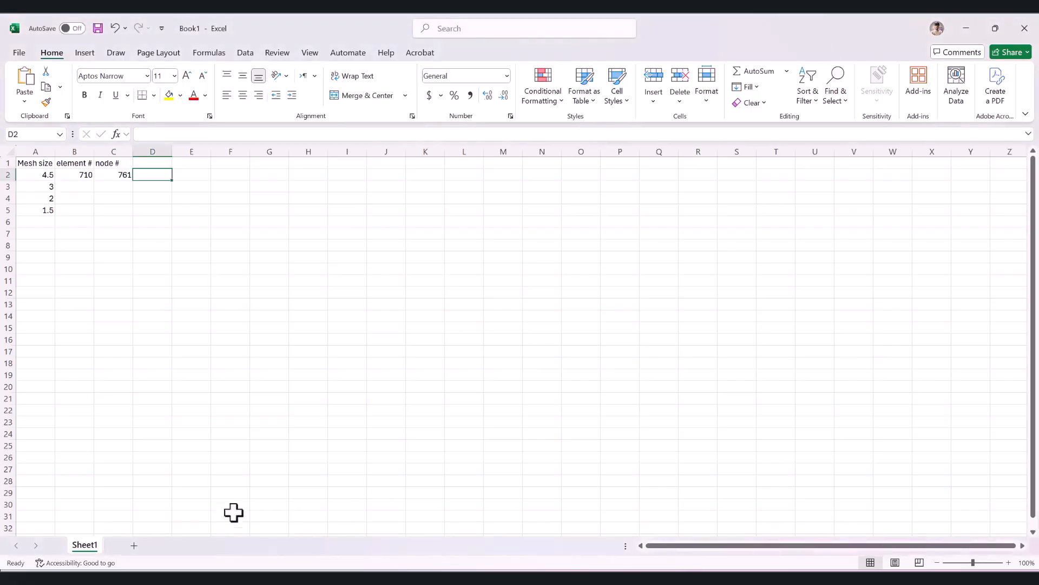
pyautogui.click(262, 165)
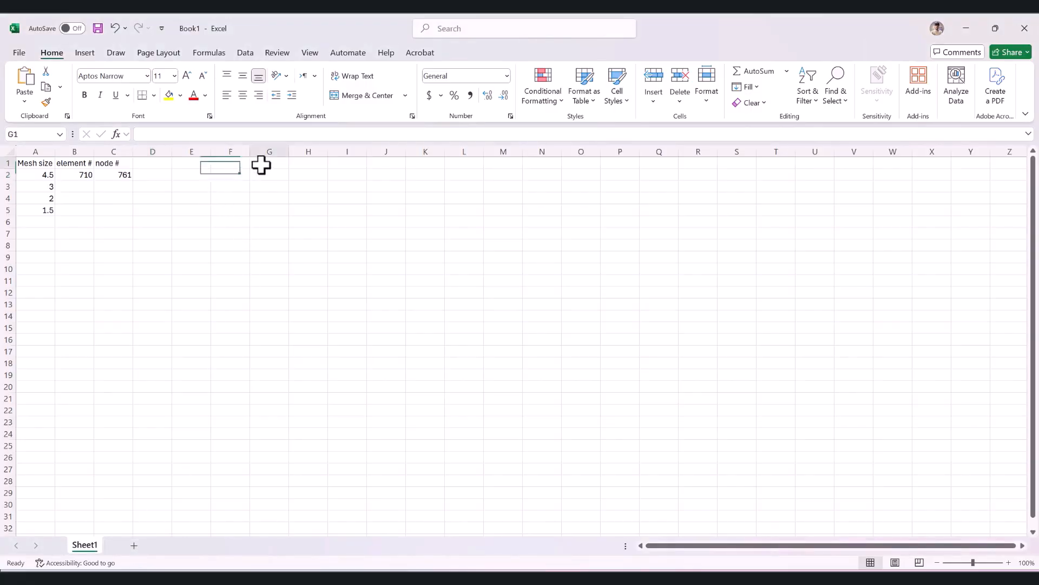
pyautogui.click(269, 173)
pyautogui.hotkey('ctrl', 'v')
# Label the pasted time and velocity columns with the mesh size 4.5 in cells G1 and H1
pyautogui.click(273, 164)
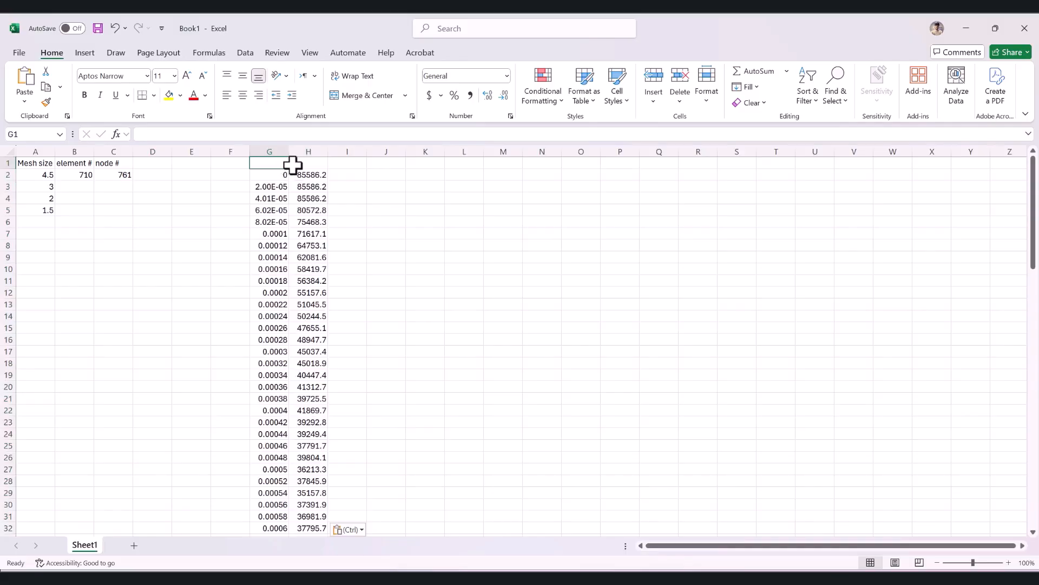
pyautogui.click(296, 164)
pyautogui.write('4.5')
pyautogui.press('Return')
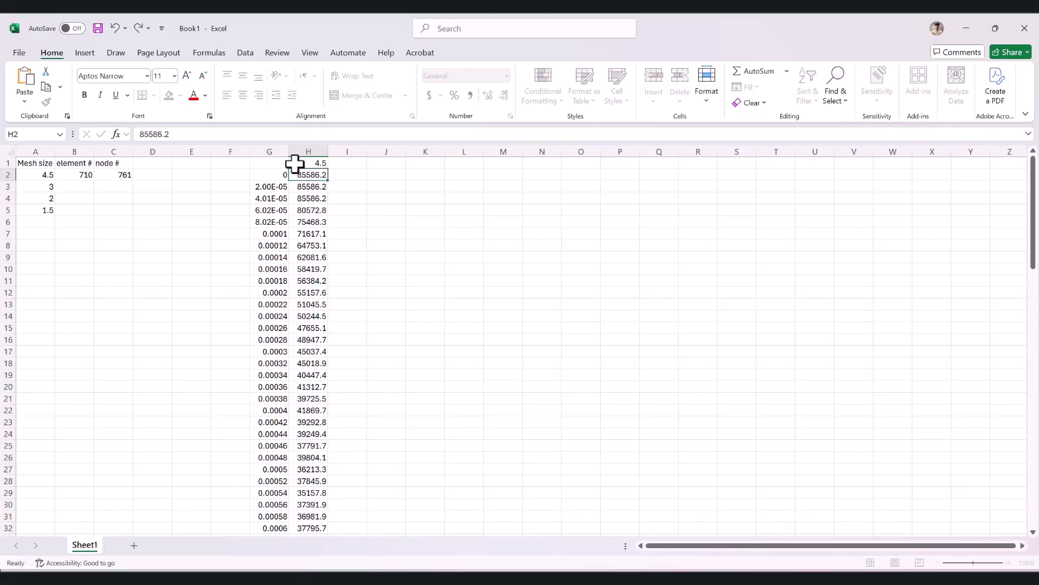
pyautogui.press('Left')
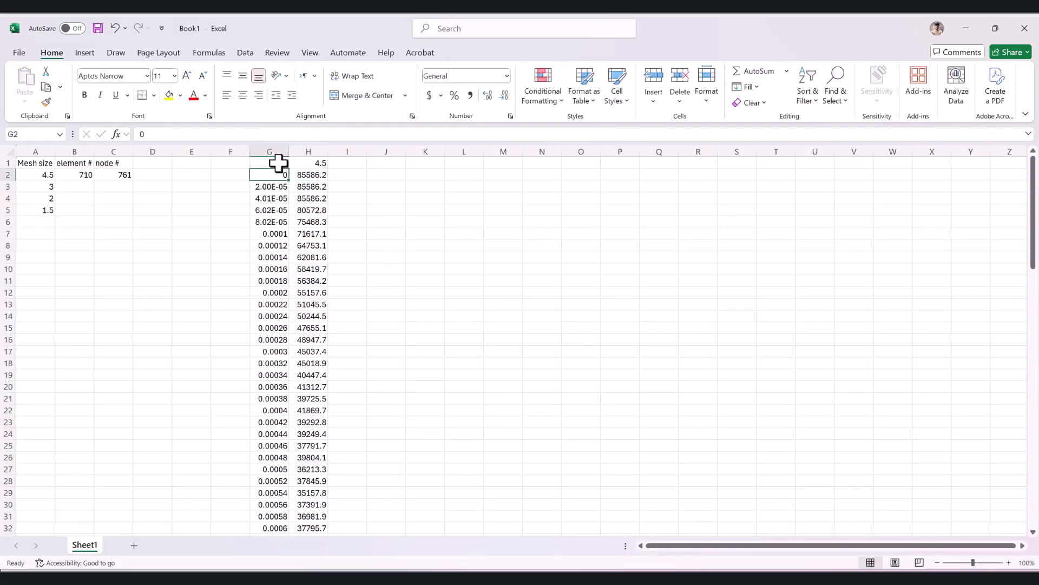
pyautogui.click(46, 185)
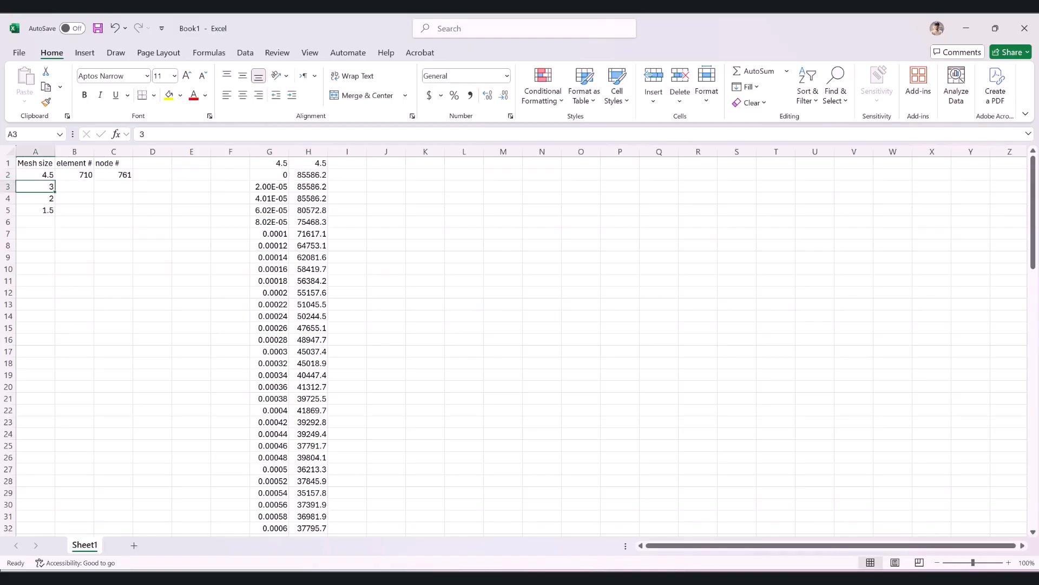
# Return to Abaqus/CAE, close the XY data table and switch to the Mesh module
pyautogui.hotkey('alt', 'Tab')
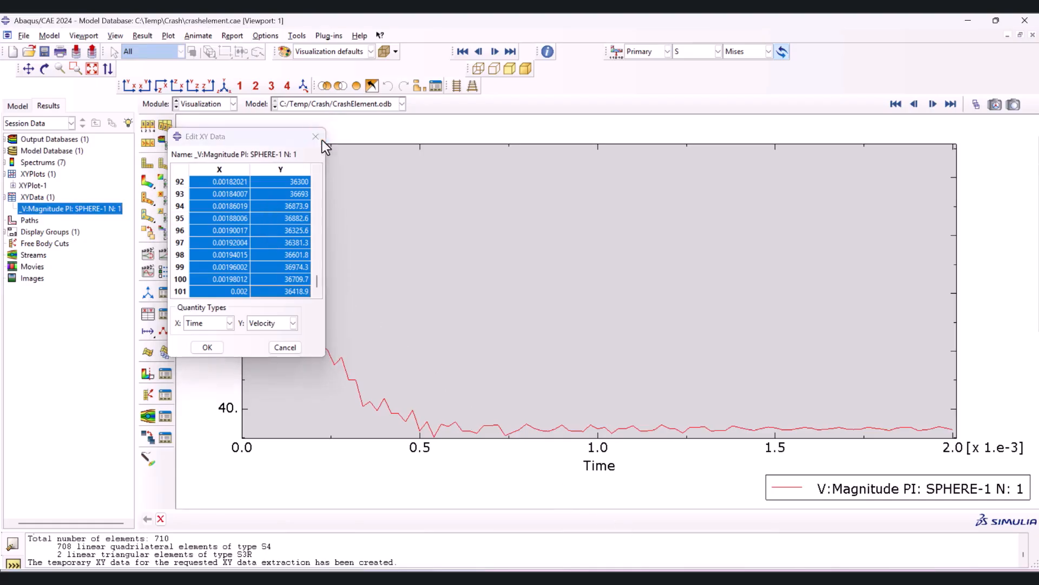
pyautogui.click(322, 140)
pyautogui.click(208, 104)
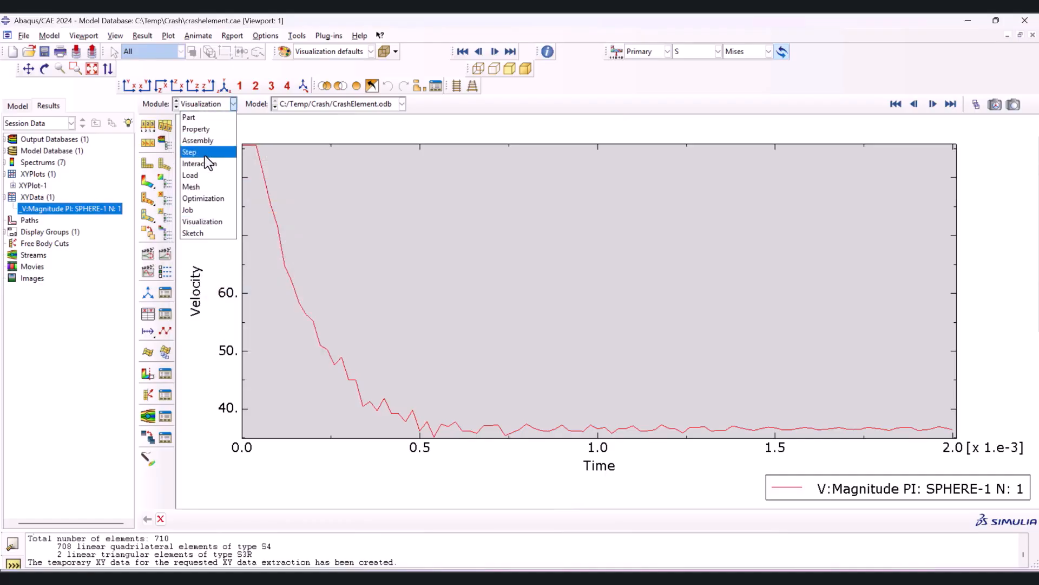
pyautogui.click(195, 187)
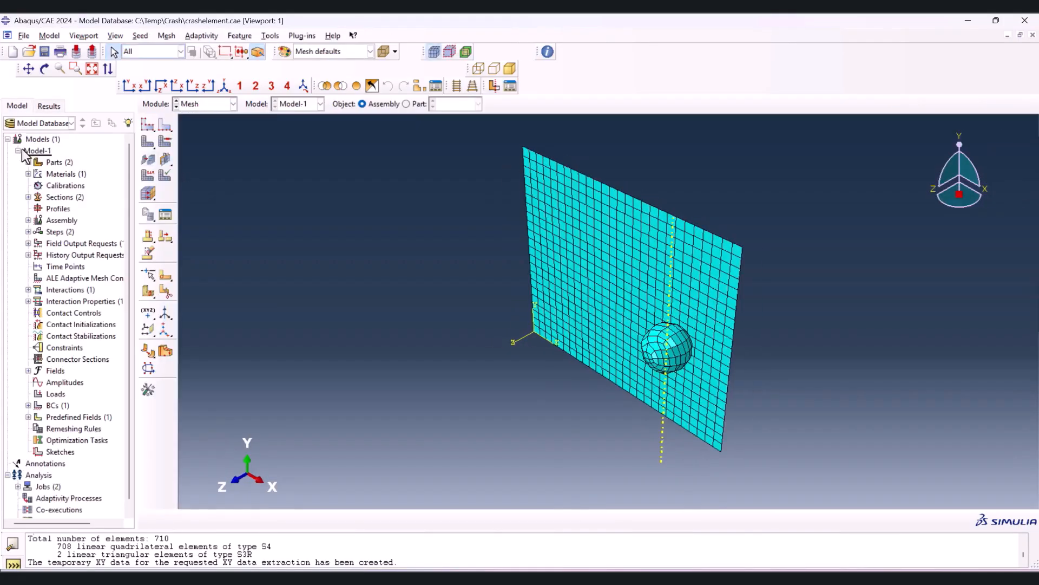
# Seed the plate and sphere instances with an approximate global size of 3, deleting the invalidated meshes
pyautogui.click(148, 126)
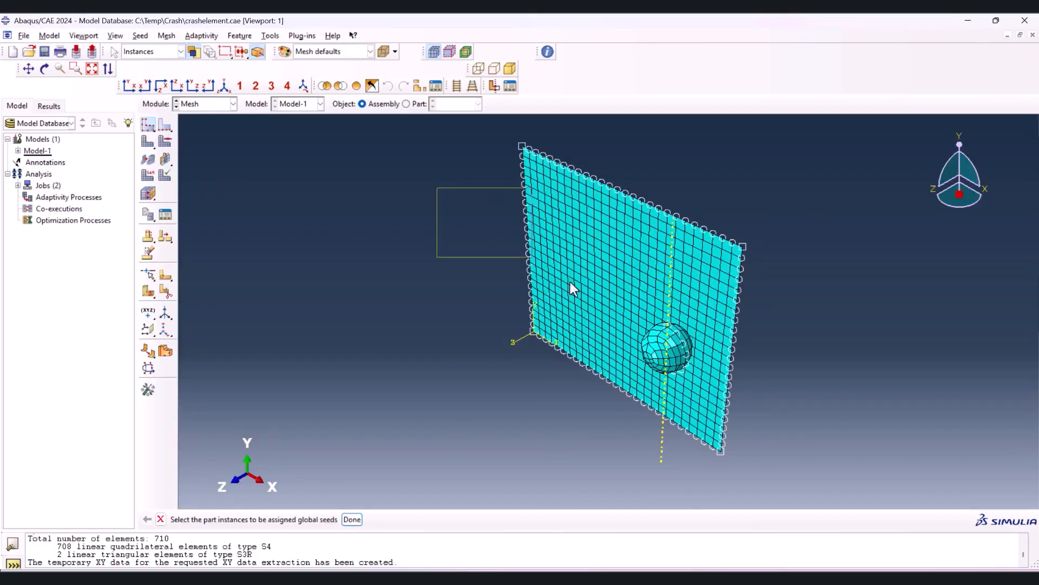
pyautogui.middleClick(406, 297)
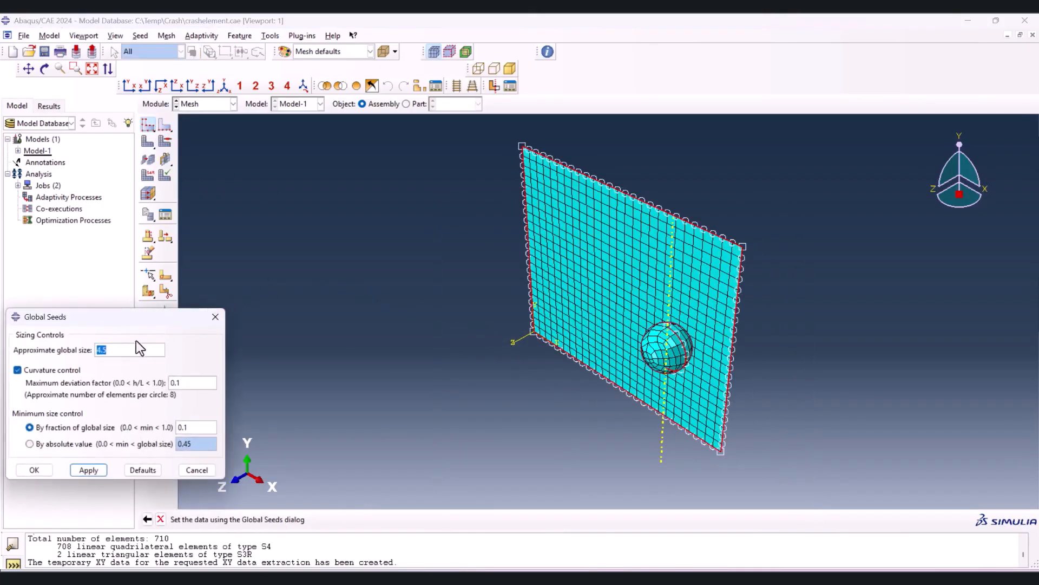
pyautogui.write('3')
pyautogui.click(37, 471)
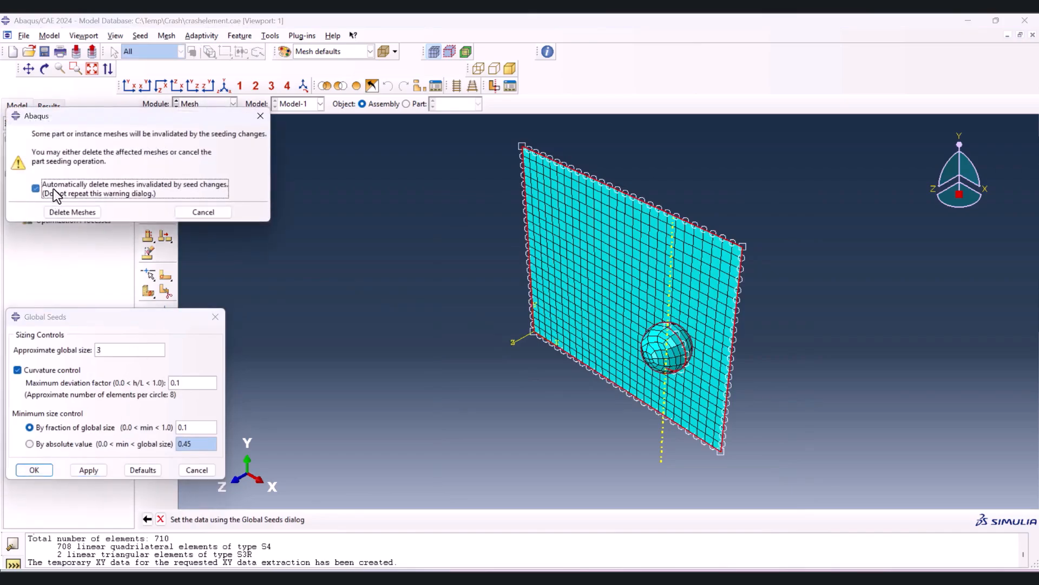
pyautogui.click(69, 211)
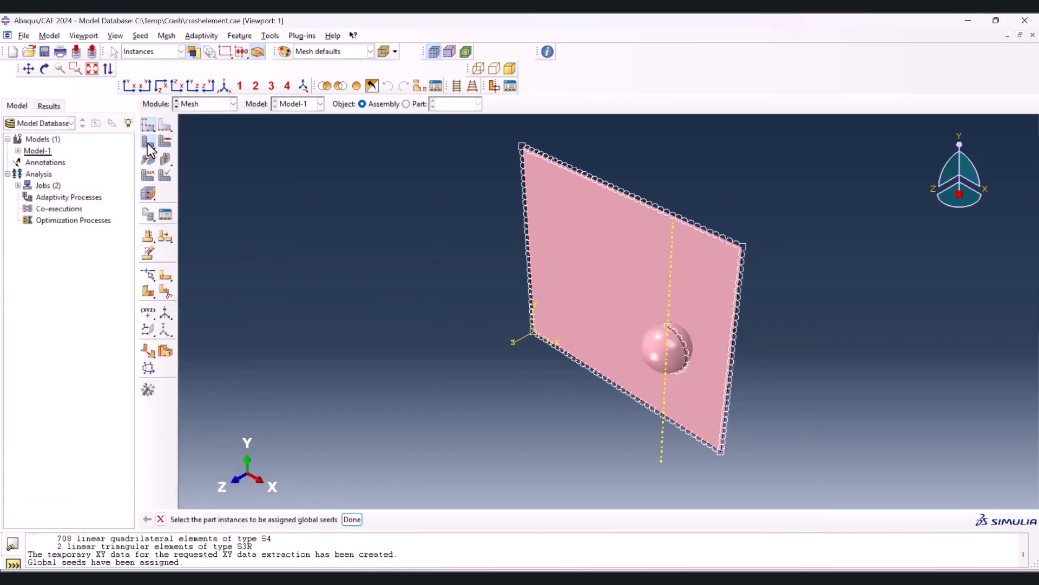
pyautogui.press('Escape')
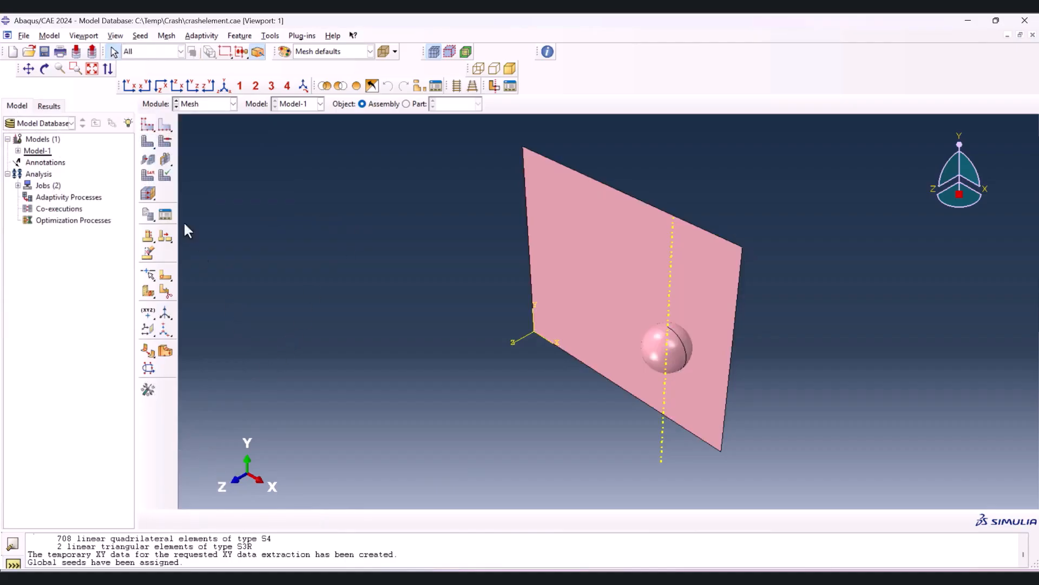
# Mesh the plate and sphere part instances together using the assigned global seeds
pyautogui.click(148, 141)
pyautogui.moveTo(368, 196); pyautogui.dragTo(799, 442)
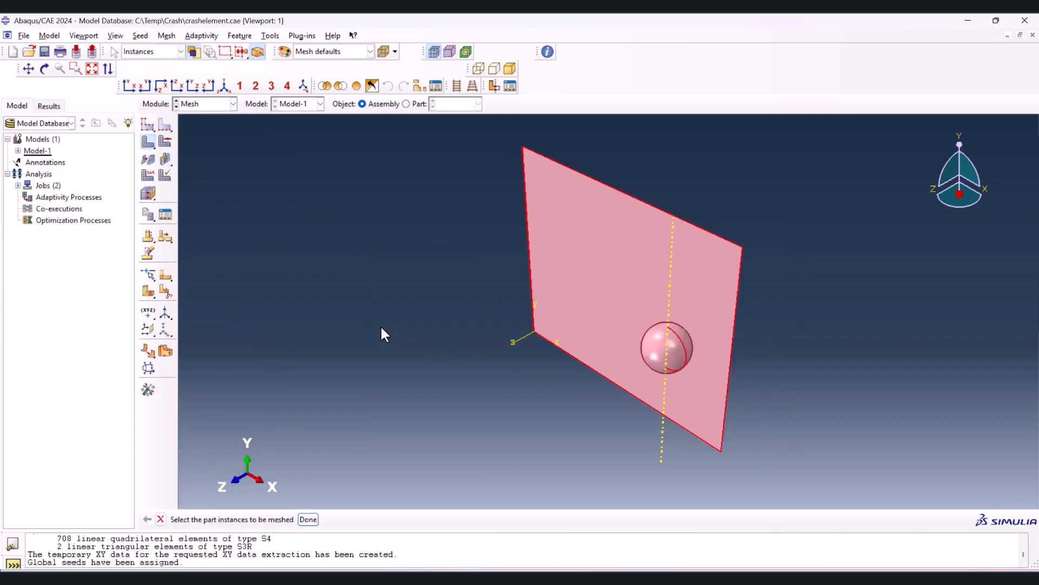
pyautogui.middleClick(381, 327)
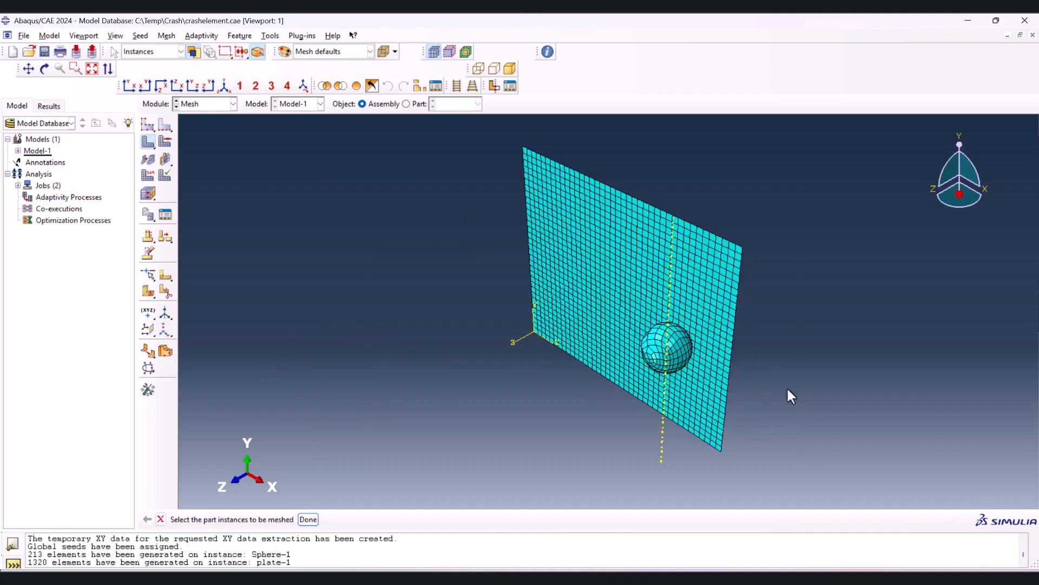
# Query the mesh of the entire assembly and copy the total number of nodes into Excel cell C3
pyautogui.click(545, 54)
pyautogui.click(112, 230)
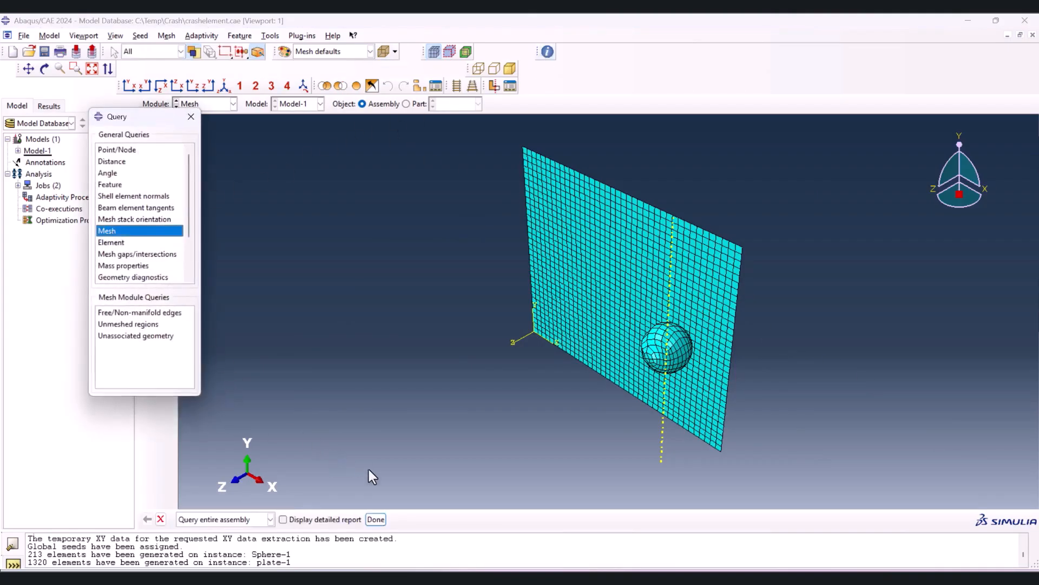
pyautogui.click(373, 520)
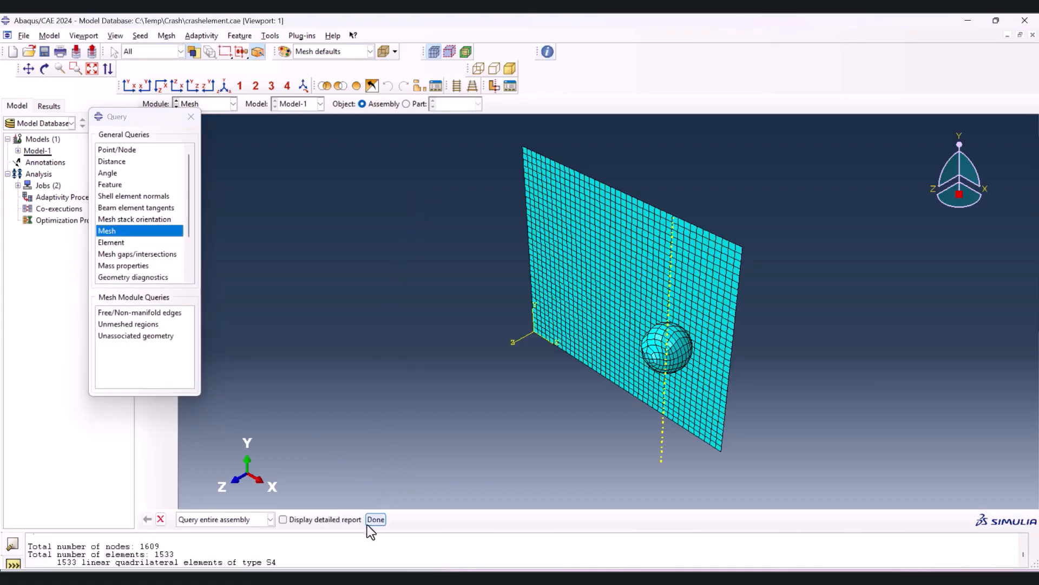
pyautogui.moveTo(140, 547); pyautogui.dragTo(159, 548)
pyautogui.hotkey('ctrl', 'c')
pyautogui.hotkey('alt', 'Tab')
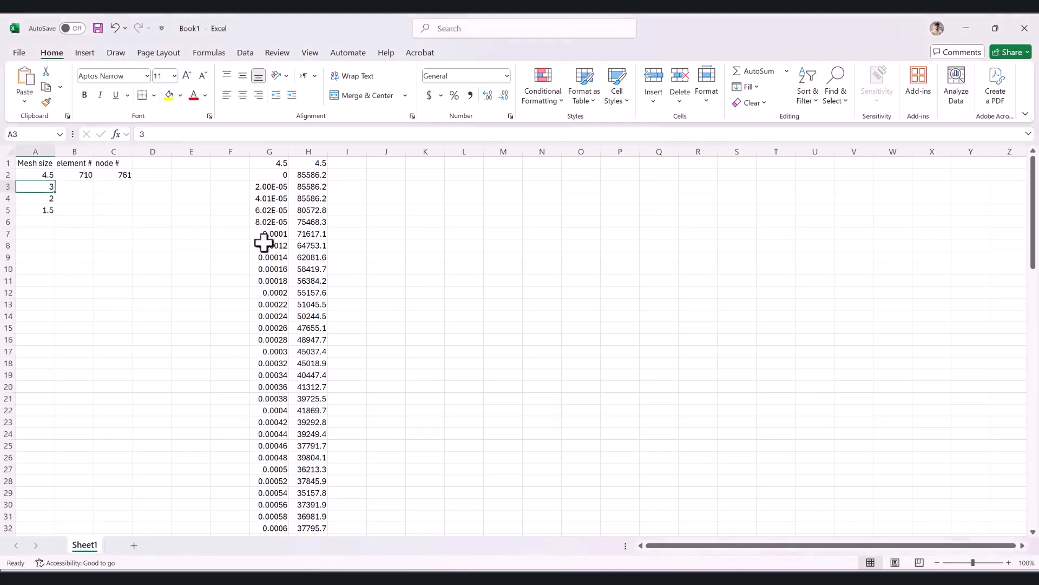
pyautogui.click(81, 185)
pyautogui.click(117, 187)
pyautogui.hotkey('ctrl', 'v')
# Copy the total number of elements from the Abaqus/CAE mesh query into Excel cell B3
pyautogui.click(82, 186)
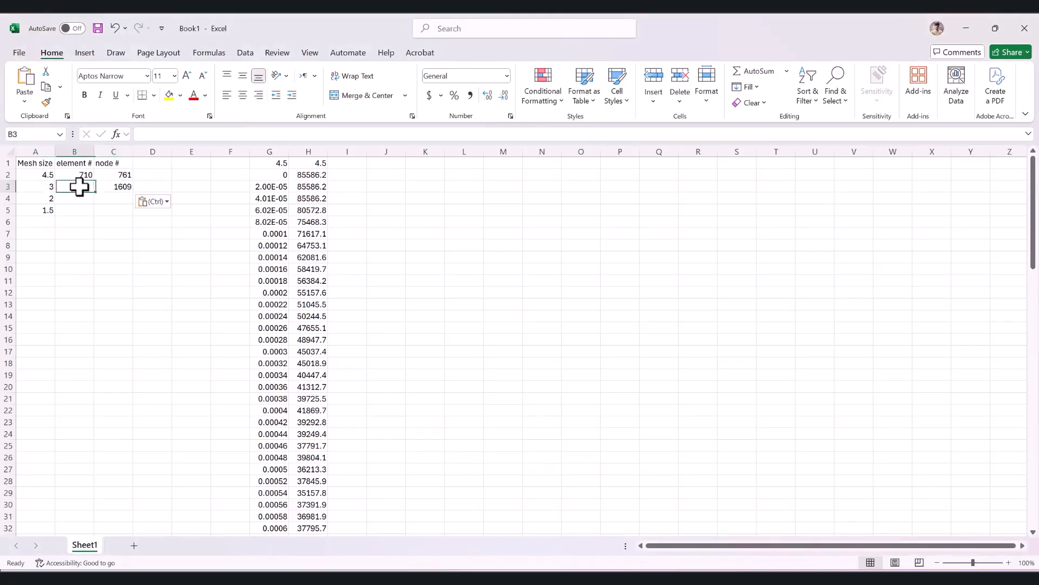
pyautogui.hotkey('alt', 'Tab')
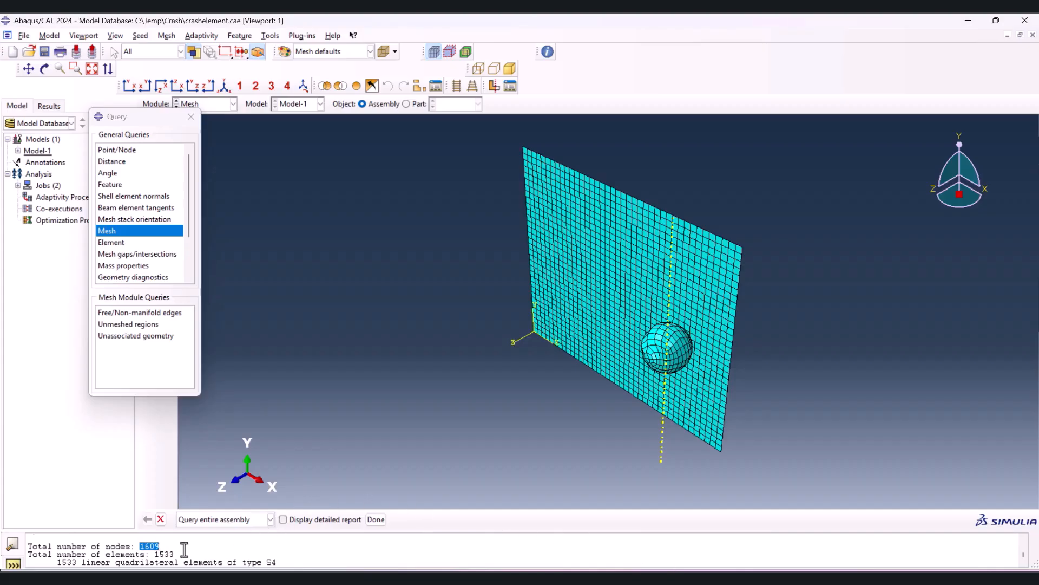
pyautogui.moveTo(154, 555); pyautogui.dragTo(176, 553)
pyautogui.hotkey('ctrl', 'c')
pyautogui.hotkey('alt', 'Tab')
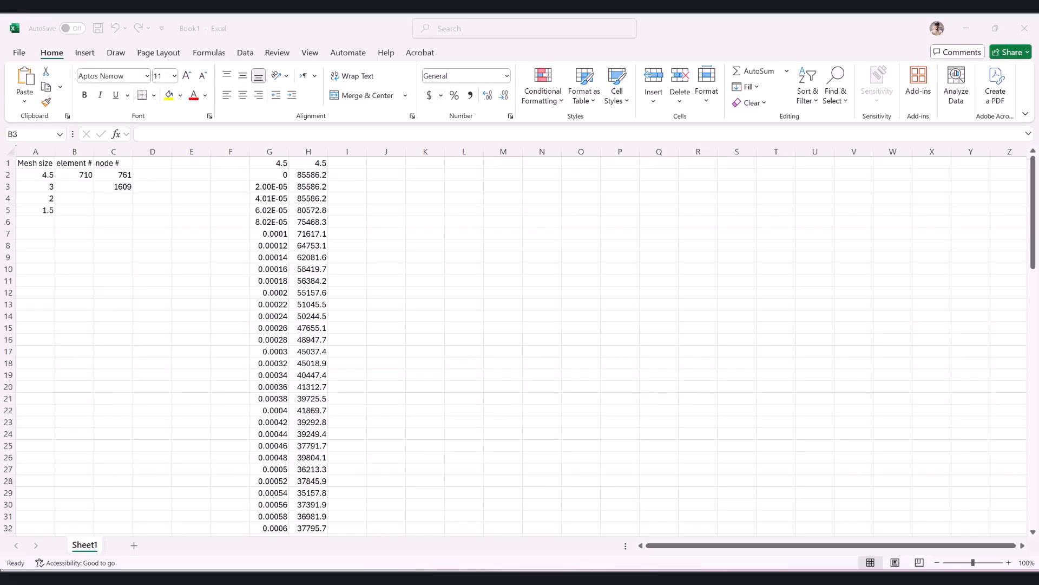
pyautogui.hotkey('ctrl', 'v')
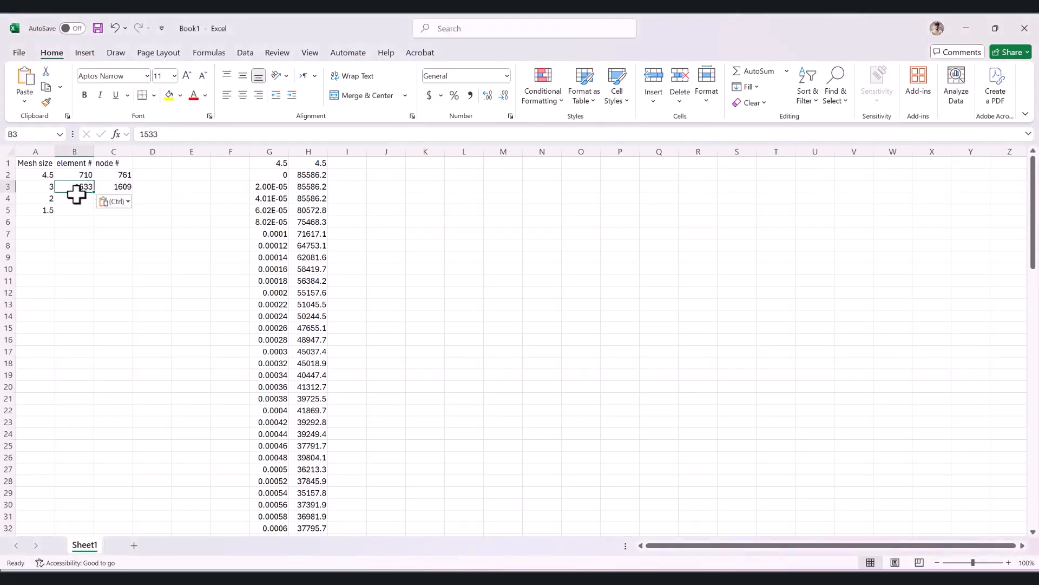
pyautogui.moveTo(86, 198); pyautogui.dragTo(120, 213)
pyautogui.click(153, 205)
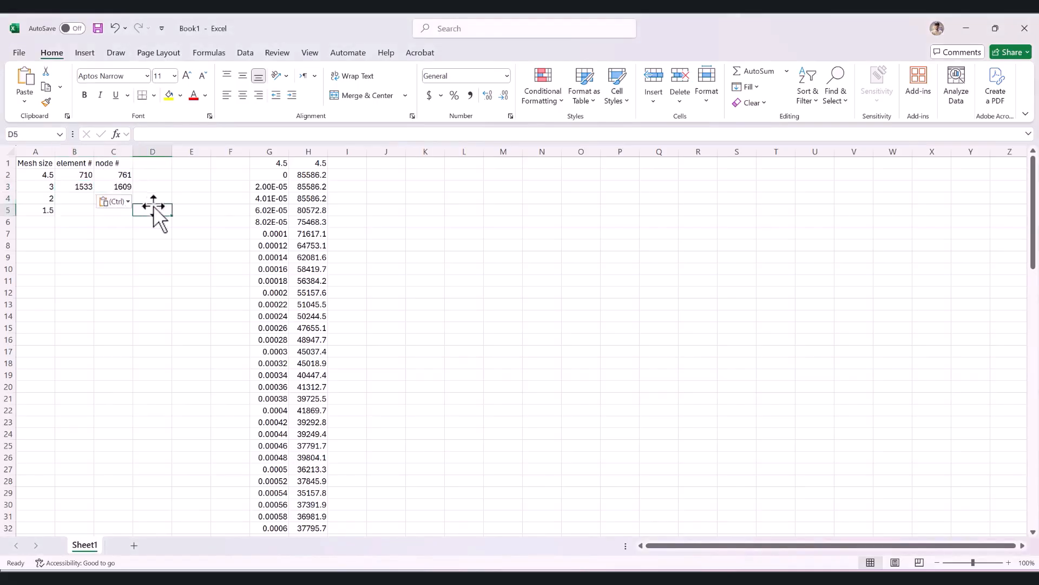
# Return to Abaqus/CAE, close the mesh query, switch to the Job module and open the Job Manager
pyautogui.hotkey('alt', 'Tab')
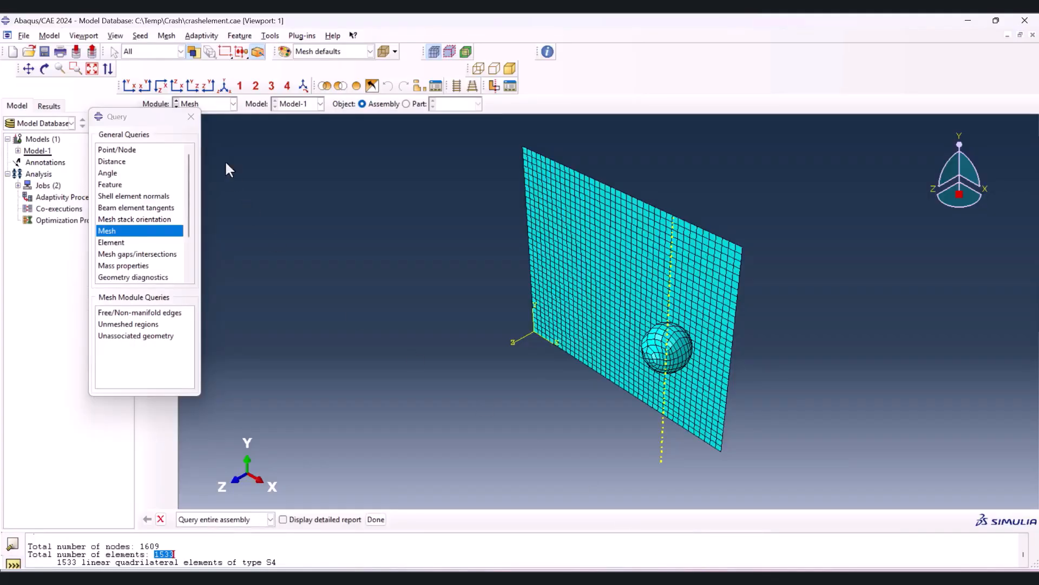
pyautogui.click(190, 116)
pyautogui.click(206, 104)
pyautogui.click(197, 202)
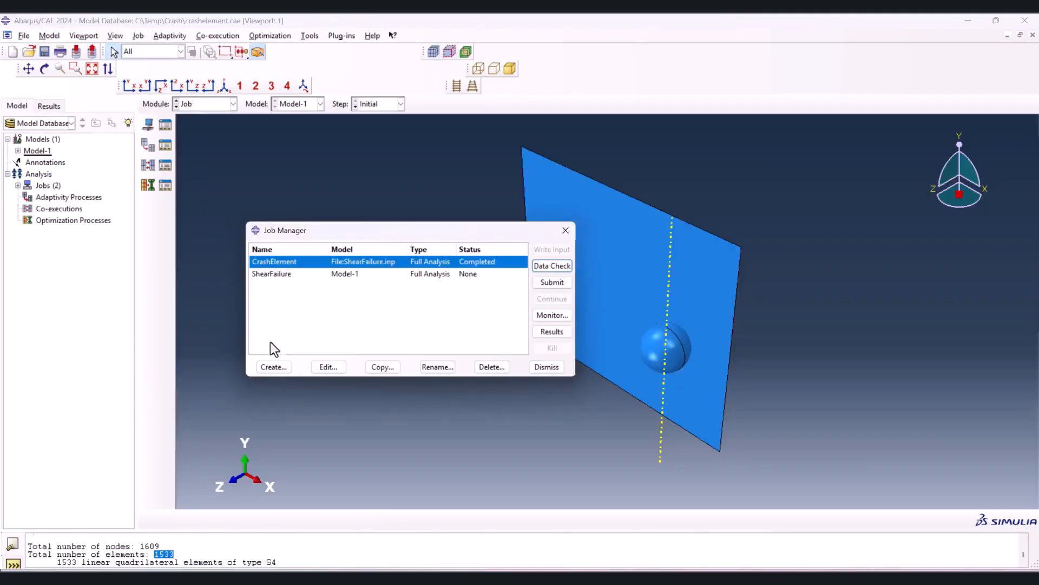
# Create a job named Crashelement3 from Model-1 with default settings and write its input file
pyautogui.click(278, 366)
pyautogui.moveTo(198, 94); pyautogui.dragTo(268, 124)
pyautogui.write('Crashelement3')
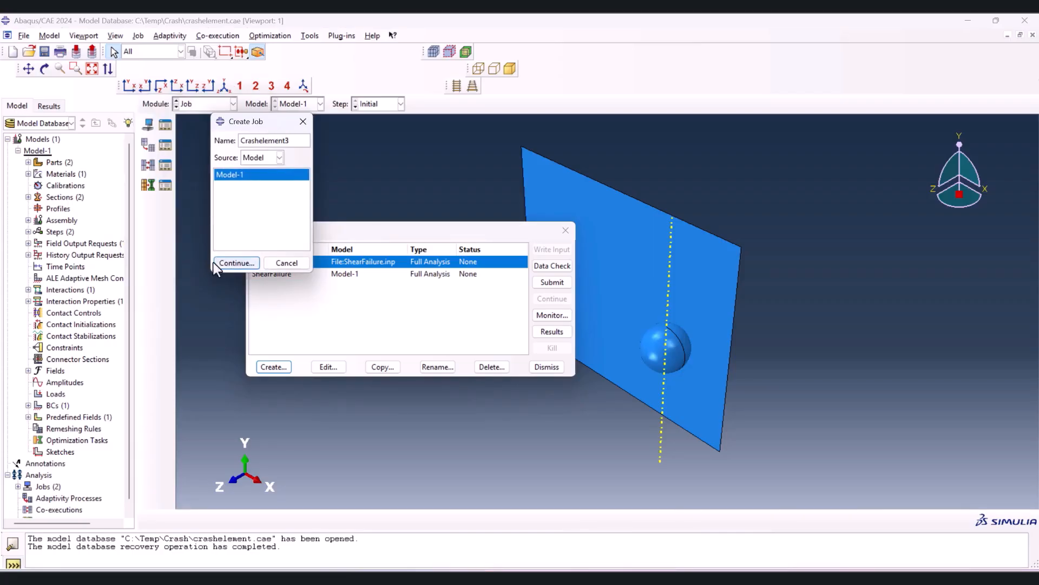
pyautogui.click(234, 263)
pyautogui.click(311, 438)
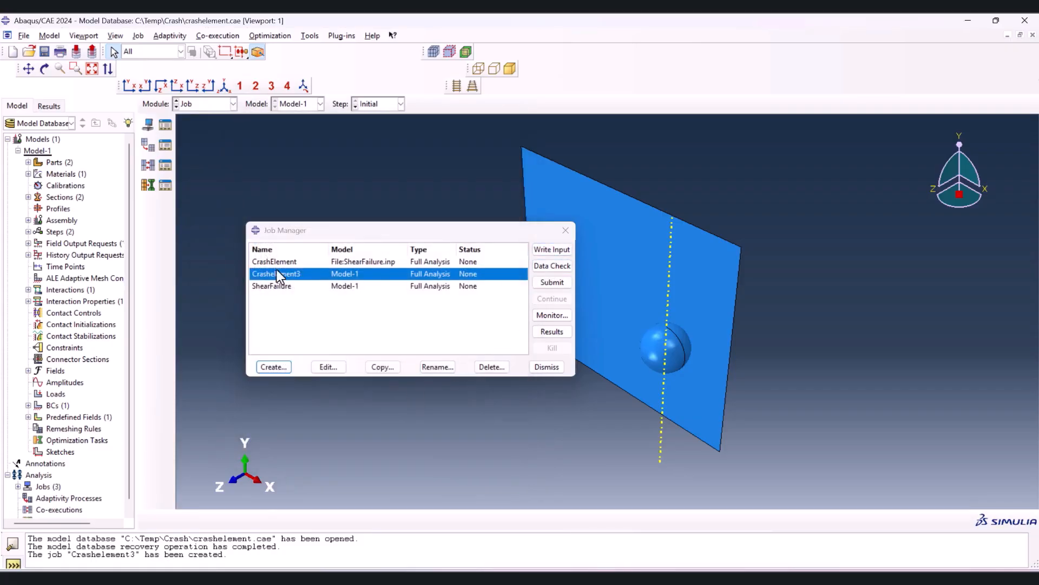
pyautogui.click(542, 250)
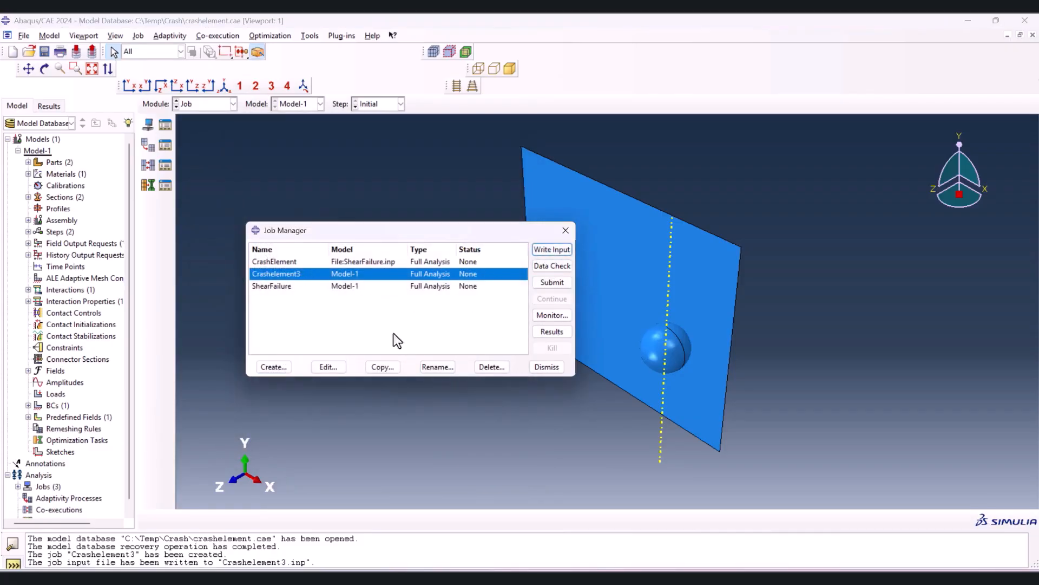
# Switch to the Crash folder in File Explorer and open Crashelement3.inp in Notepad
pyautogui.click(508, 522)
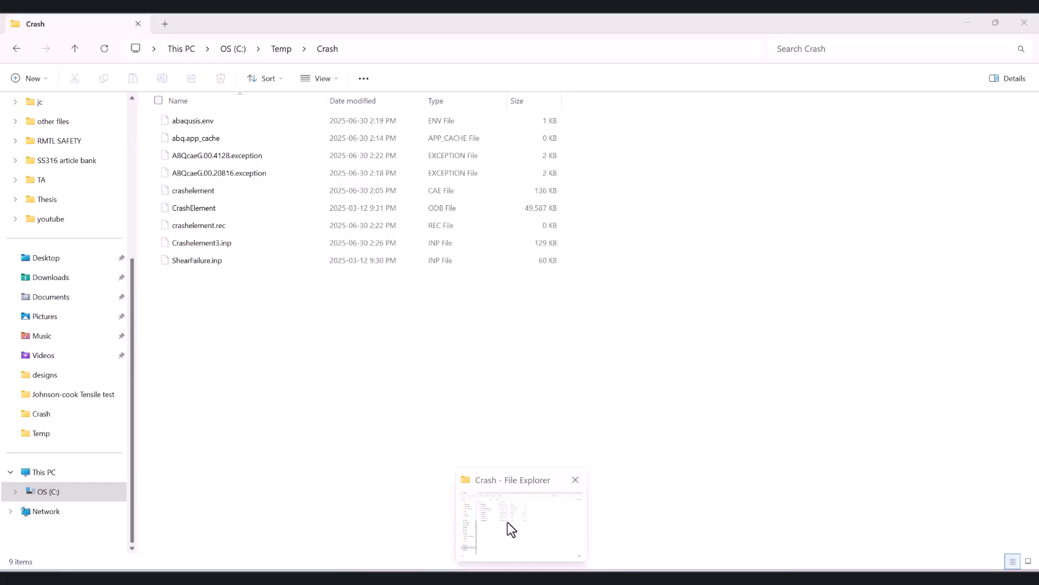
pyautogui.hotkey('alt', 'd')
pyautogui.click(291, 303)
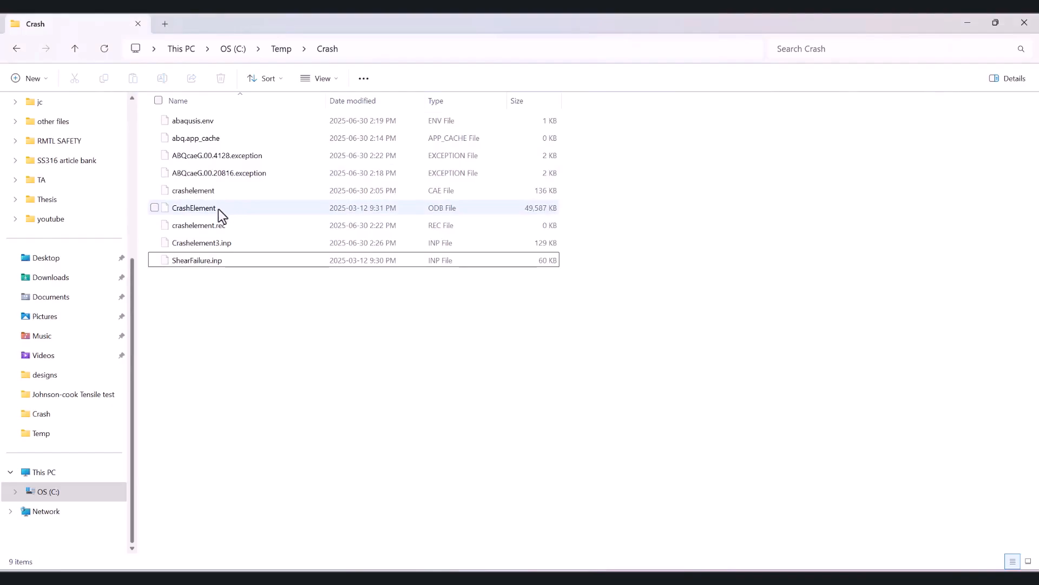
pyautogui.click(204, 243)
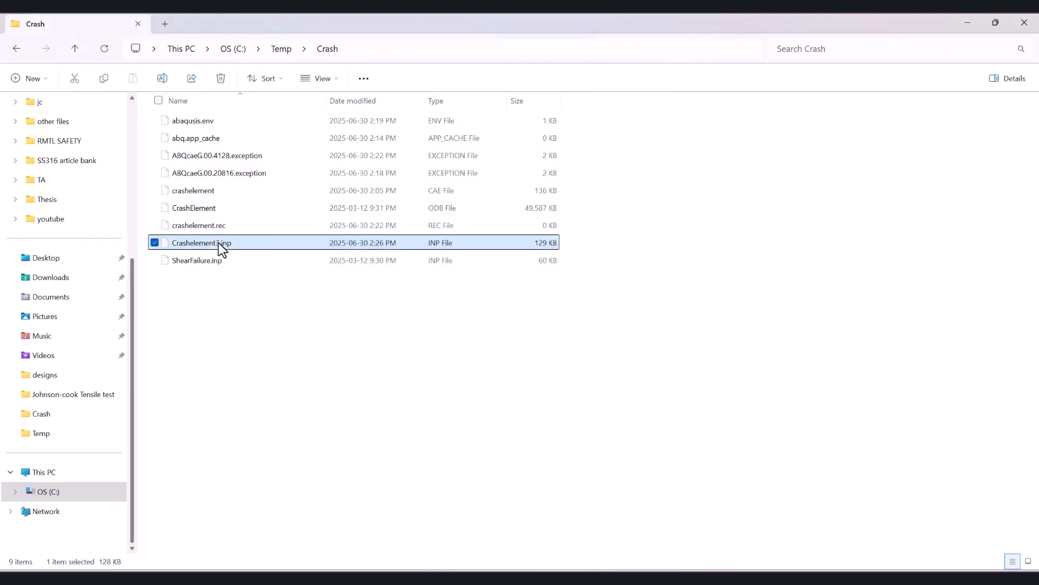
pyautogui.doubleClick(219, 242)
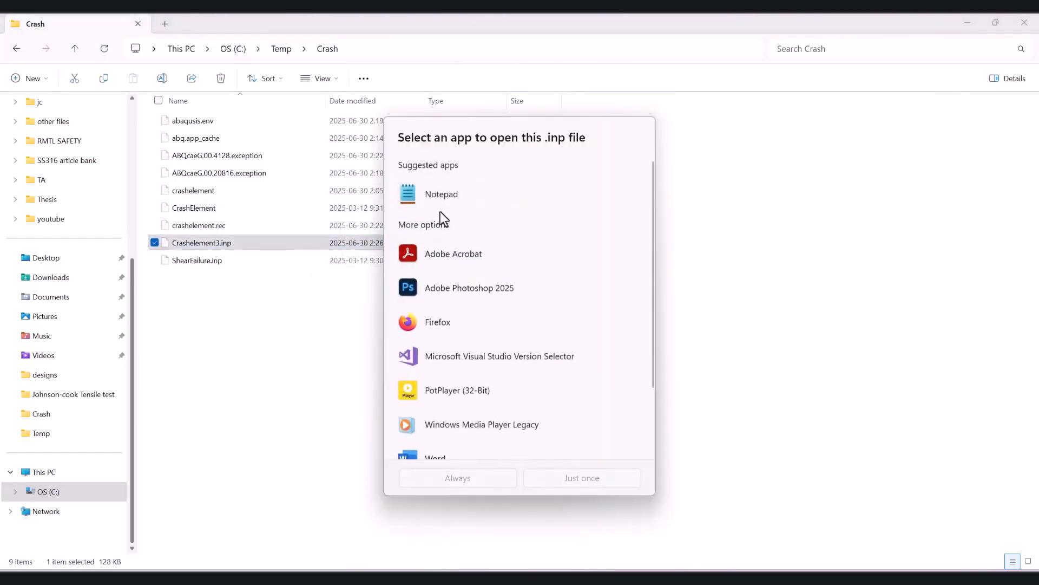
pyautogui.click(563, 479)
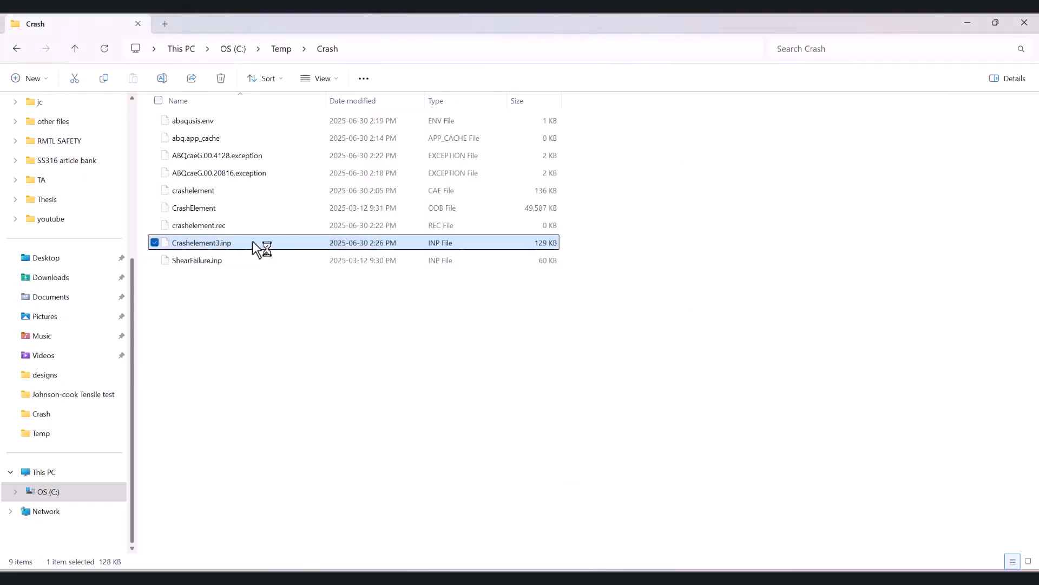
# Search Crashelement3.inp for "materials" to reach the material definitions
pyautogui.scroll(-20, 375, 243)
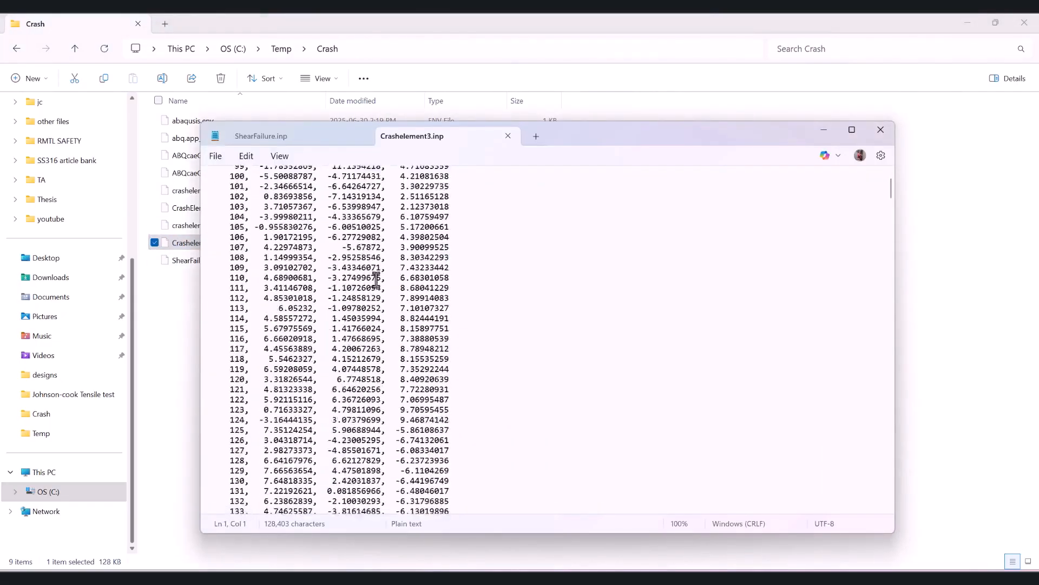
pyautogui.scroll(-20, 373, 286)
pyautogui.click(371, 292)
pyautogui.hotkey('ctrl', 'f')
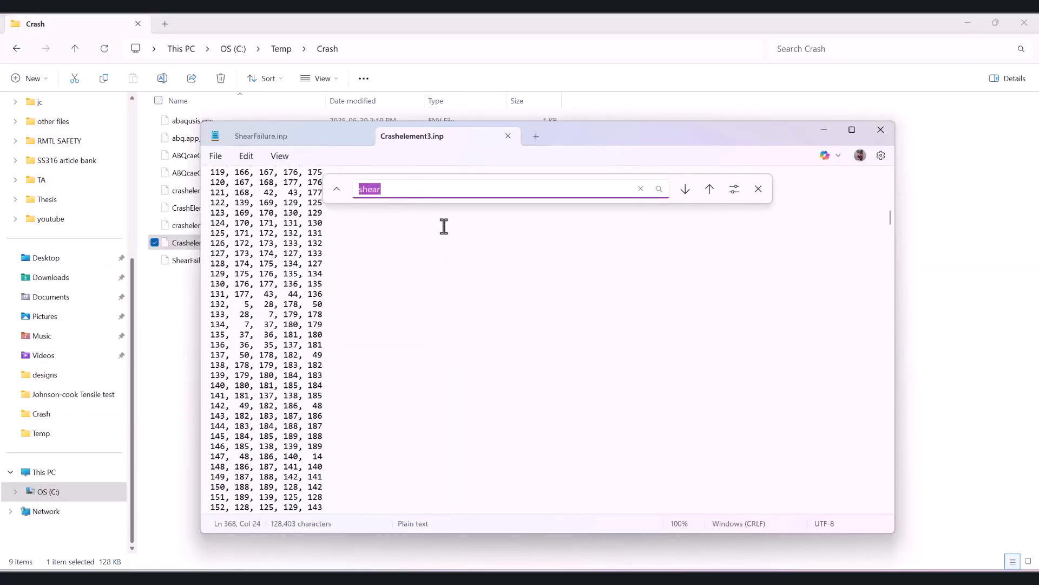
pyautogui.write('mat')
pyautogui.press('Return')
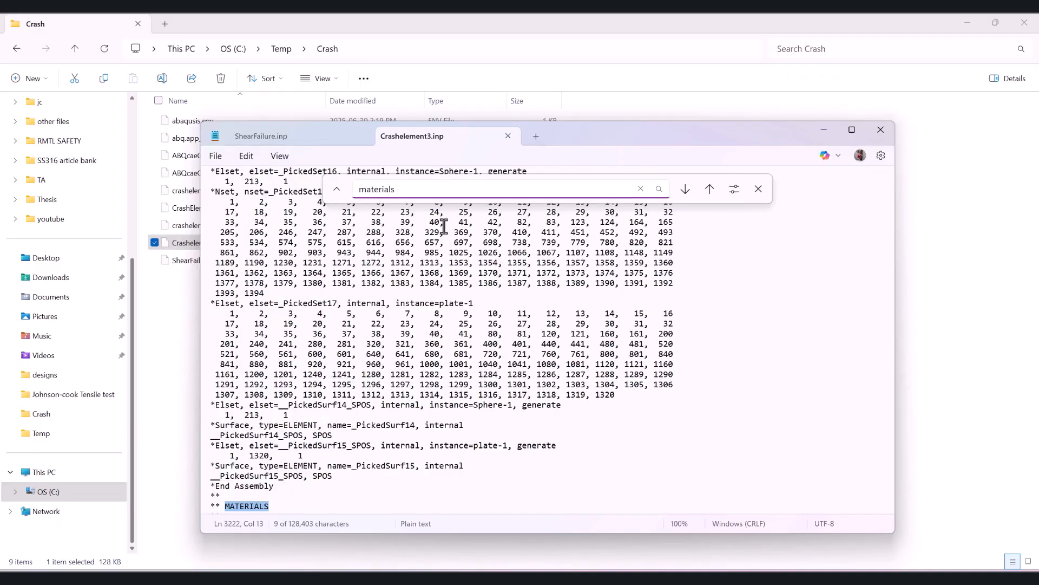
# Insert a new line after the last plastic data row (350., 0.2) of Material-1
pyautogui.scroll(-13, 380, 428)
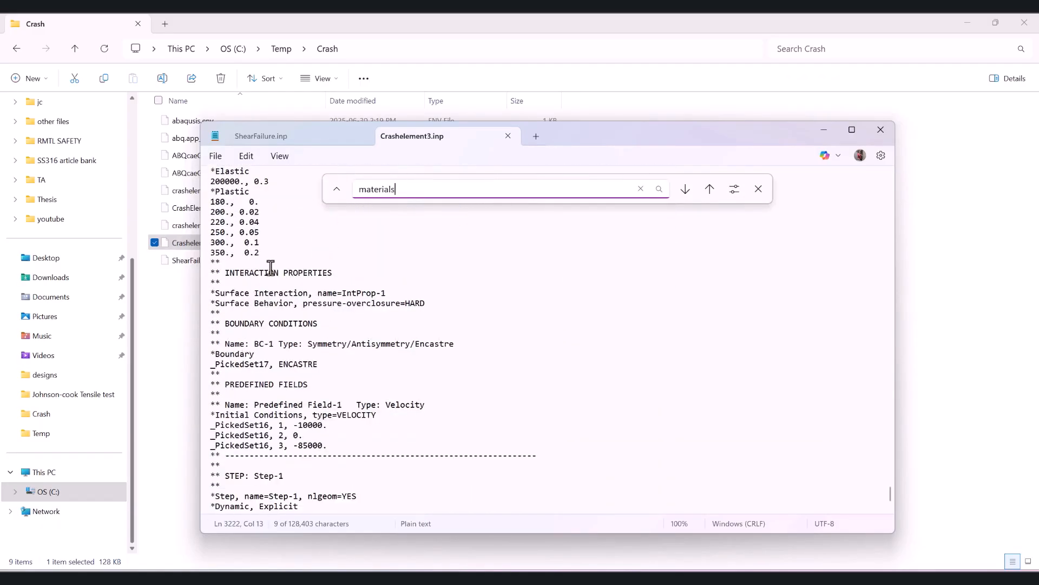
pyautogui.scroll(1, 271, 268)
pyautogui.click(271, 280)
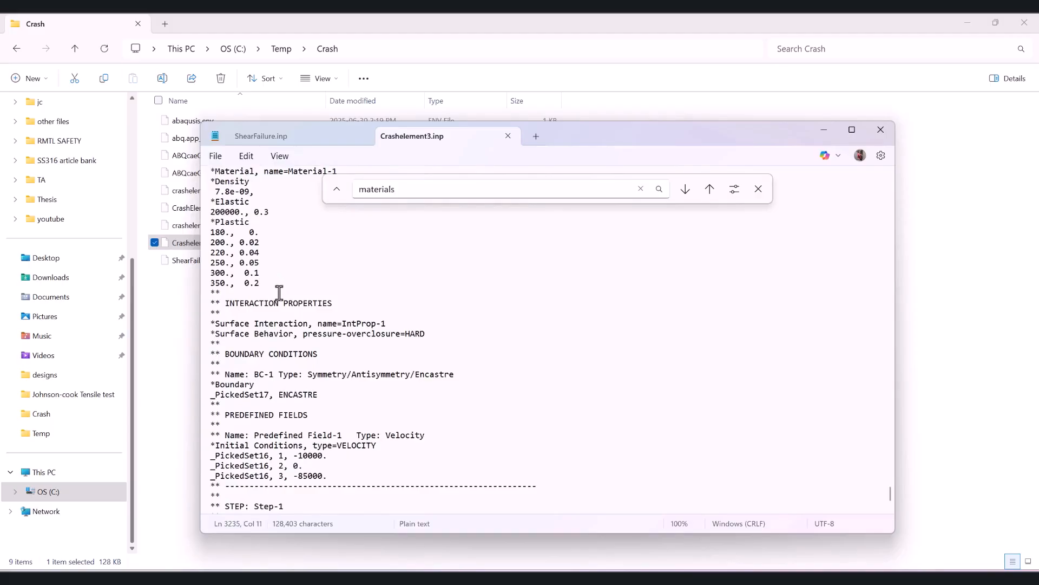
pyautogui.press('Return')
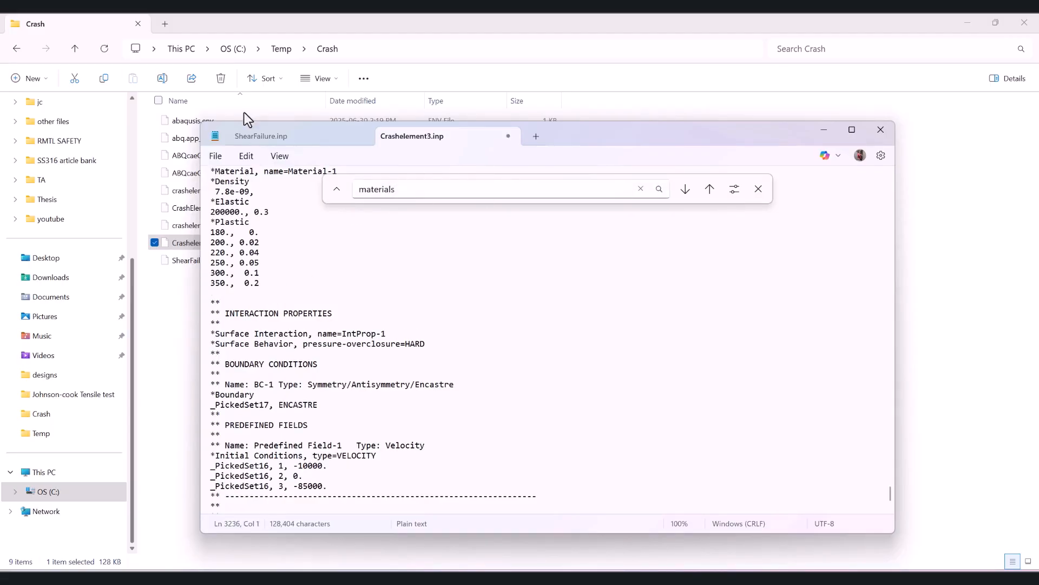
# Copy the "*shear Failure" and "0.19" lines from the material definition in ShearFailure.inp
pyautogui.click(261, 136)
pyautogui.scroll(-5, 264, 341)
pyautogui.scroll(-1, 264, 341)
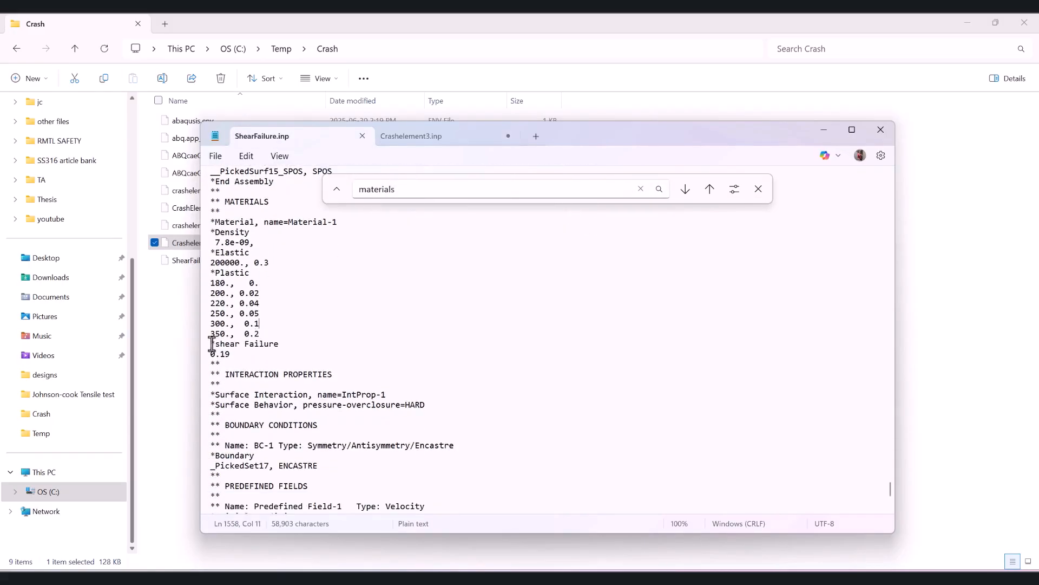
pyautogui.moveTo(211, 344); pyautogui.dragTo(231, 355)
pyautogui.rightClick(234, 344)
pyautogui.click(295, 97)
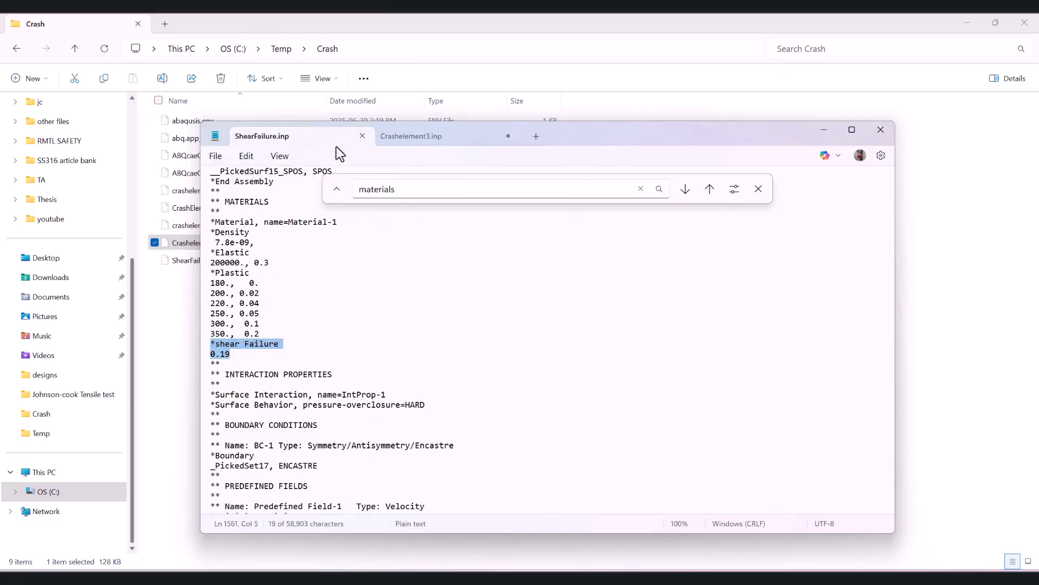
pyautogui.rightClick(226, 343)
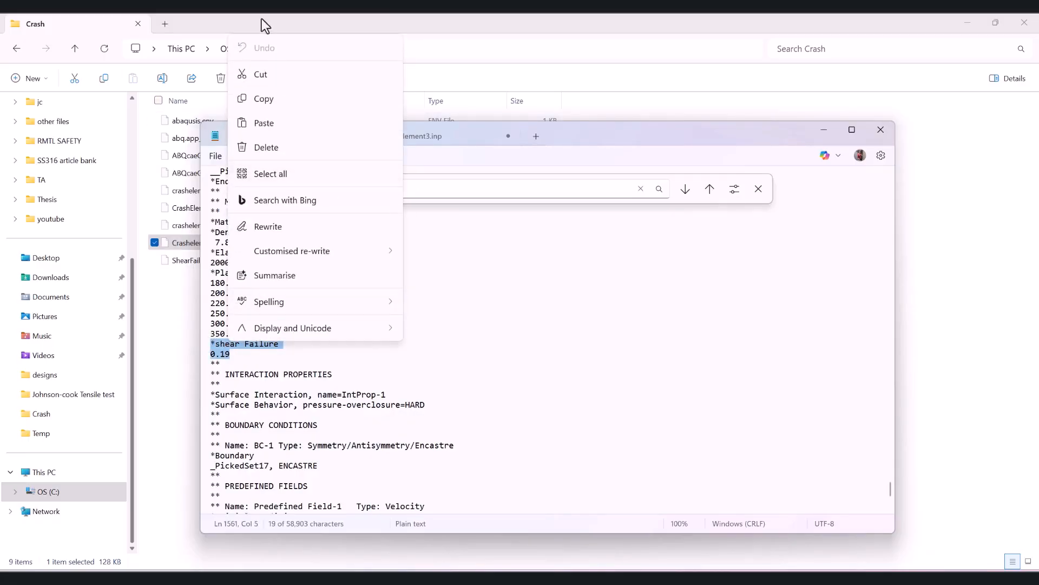
pyautogui.click(255, 97)
# Paste the shear failure lines directly below the plastic data in Crashelement3.inp and save the file
pyautogui.click(416, 140)
pyautogui.click(253, 284)
pyautogui.press('Return')
pyautogui.hotkey('ctrl', 'v')
pyautogui.hotkey('ctrl', 's')
pyautogui.click(322, 285)
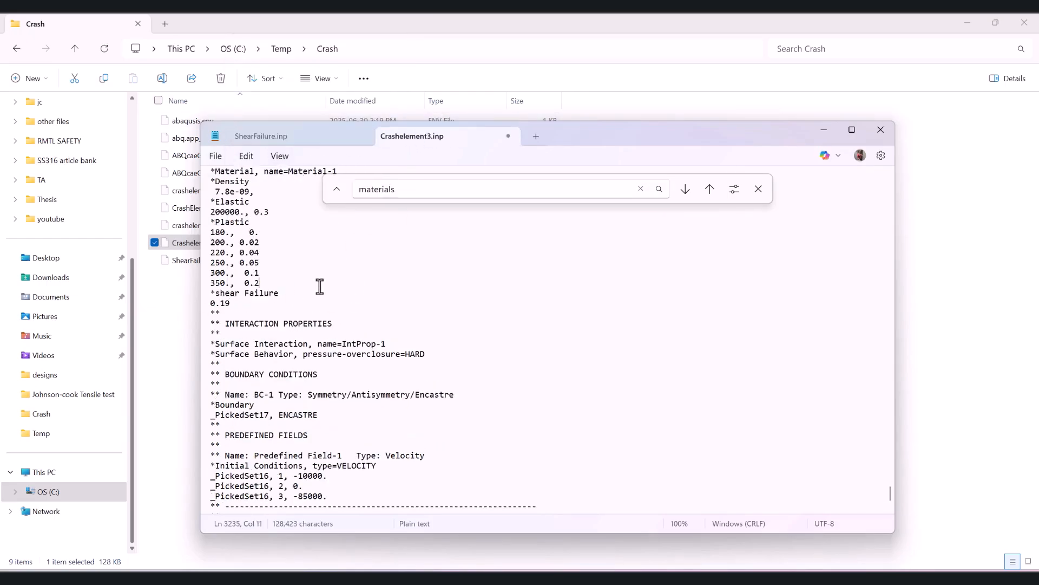
# Close ShearFailure.inp and Crashelement3.inp in Notepad and return to Abaqus/CAE
pyautogui.middleClick(334, 140)
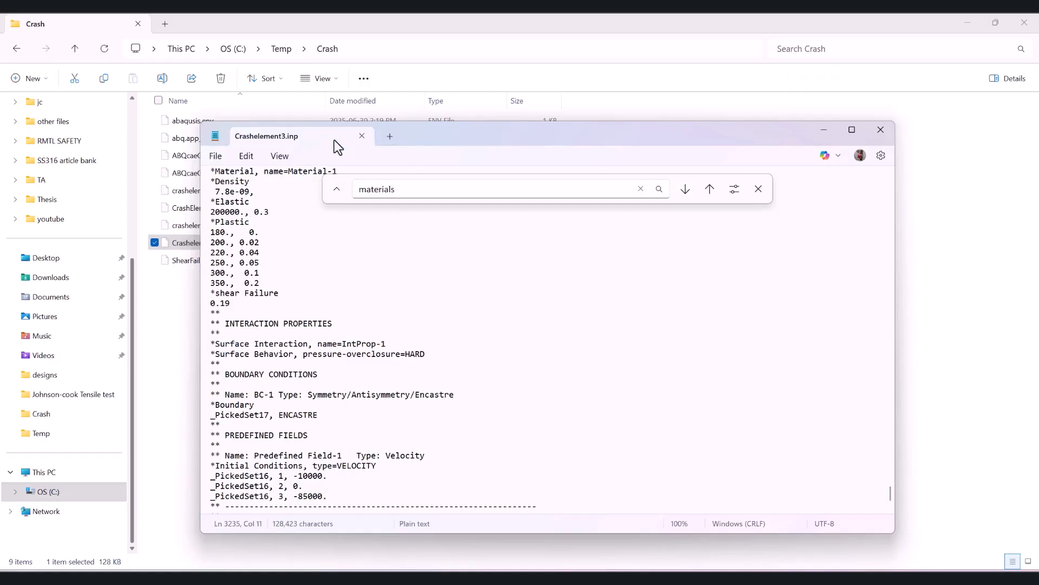
pyautogui.middleClick(334, 140)
pyautogui.hotkey('alt', 'Tab')
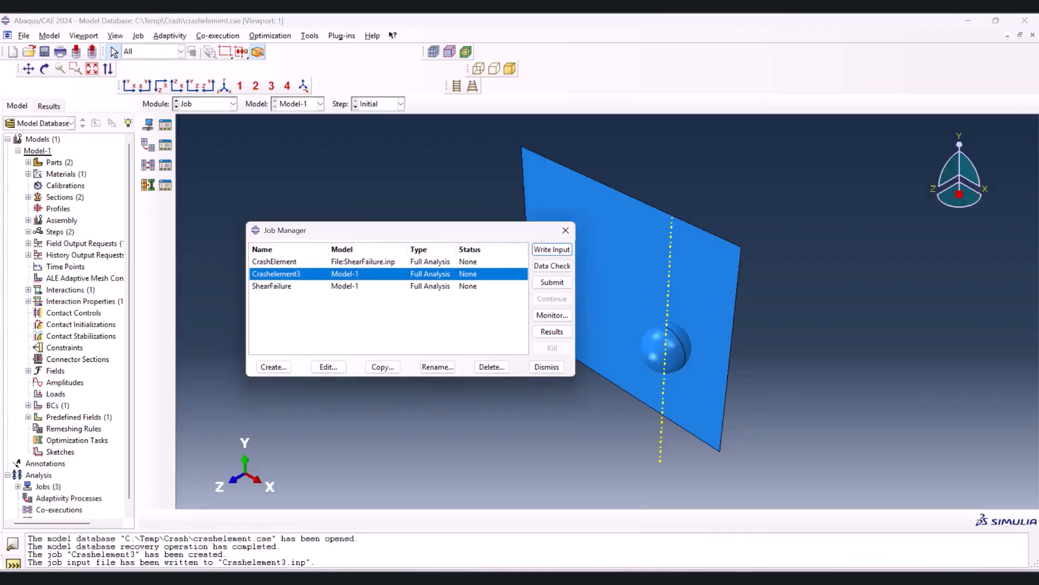
# Create a full analysis job named crashSIZE3 that uses the input file Crashelement3.inp as its source
pyautogui.click(281, 367)
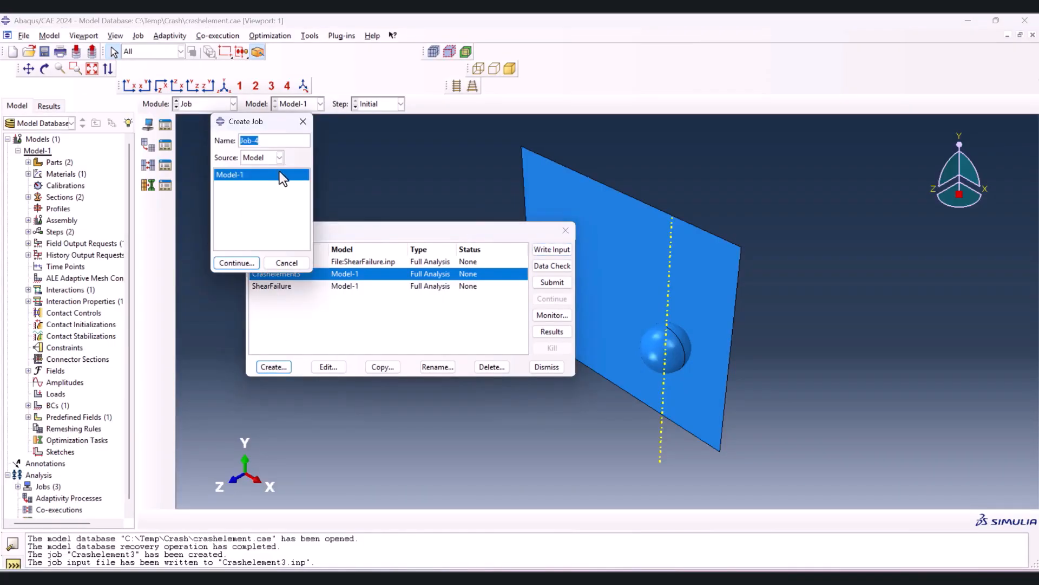
pyautogui.write('crashSIZE3')
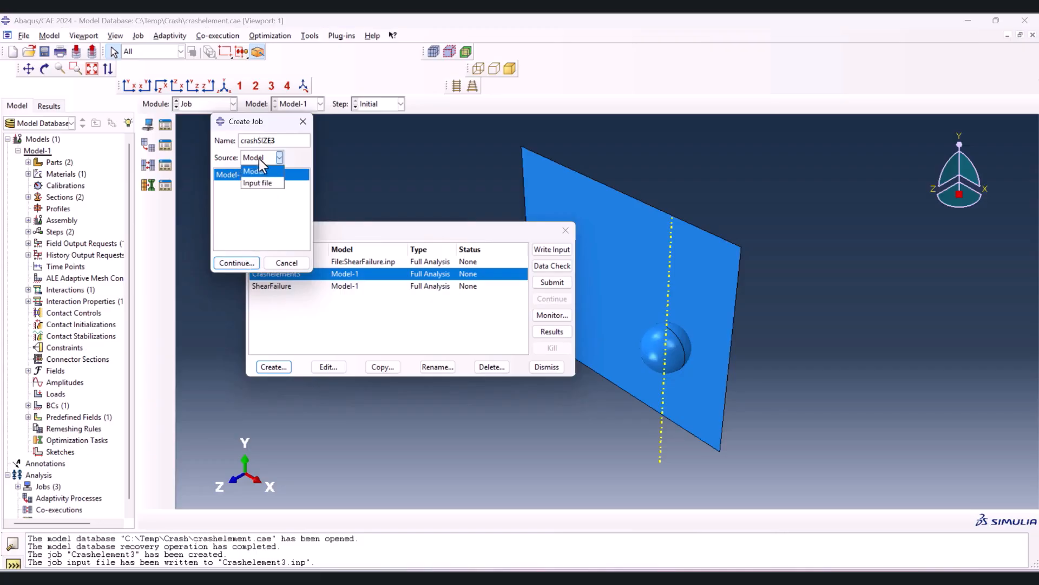
pyautogui.click(252, 183)
pyautogui.click(255, 174)
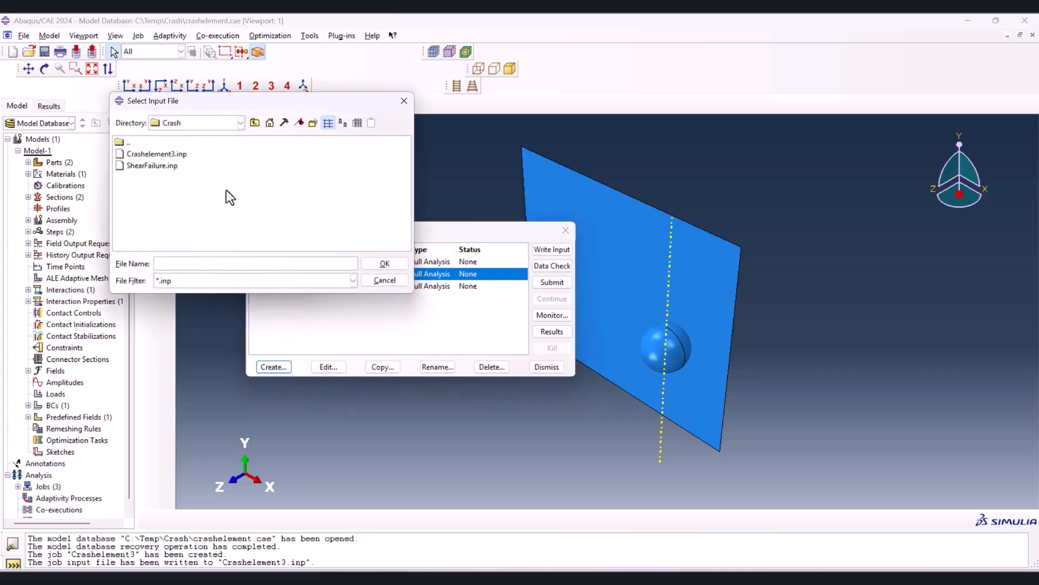
pyautogui.click(171, 154)
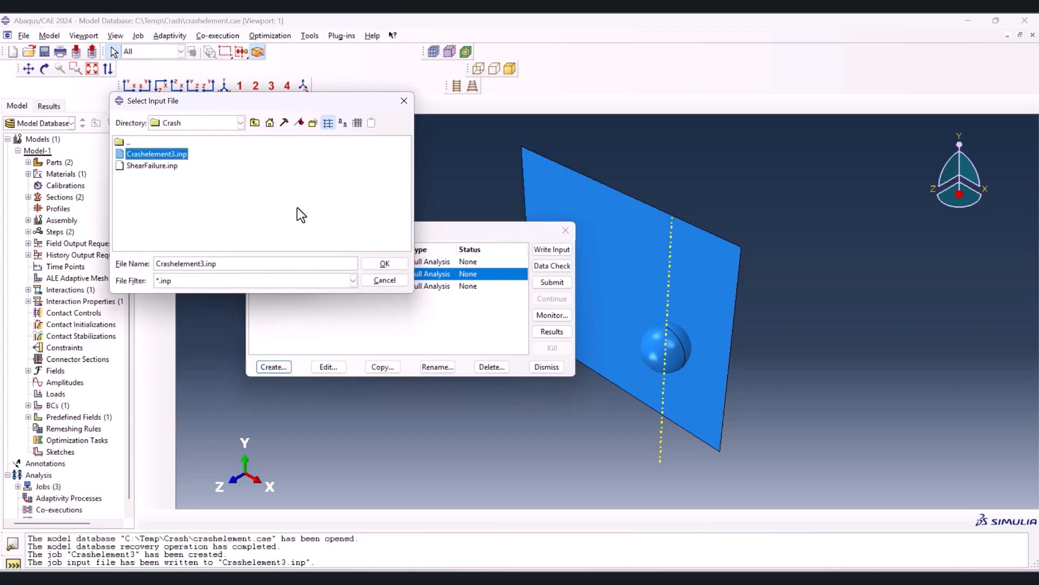
pyautogui.click(383, 262)
pyautogui.click(243, 263)
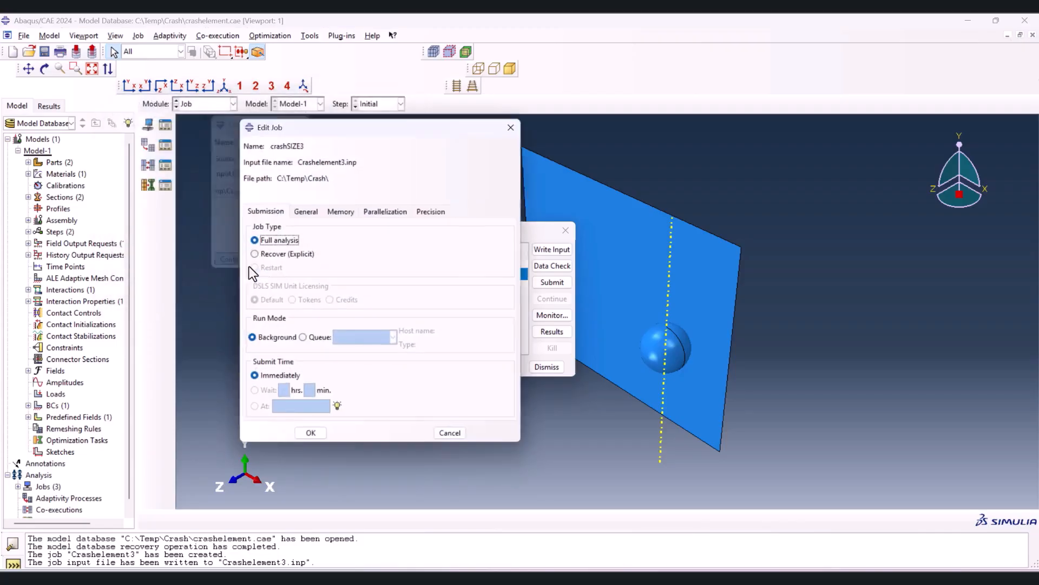
pyautogui.click(310, 425)
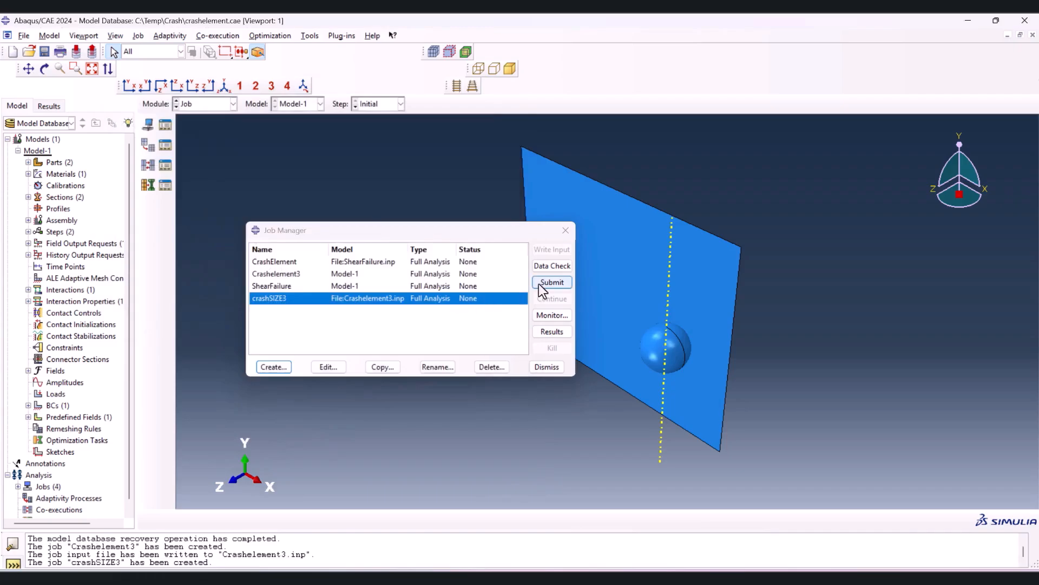
# Submit the crashSIZE3 job and check its progress in the job monitor
pyautogui.click(542, 283)
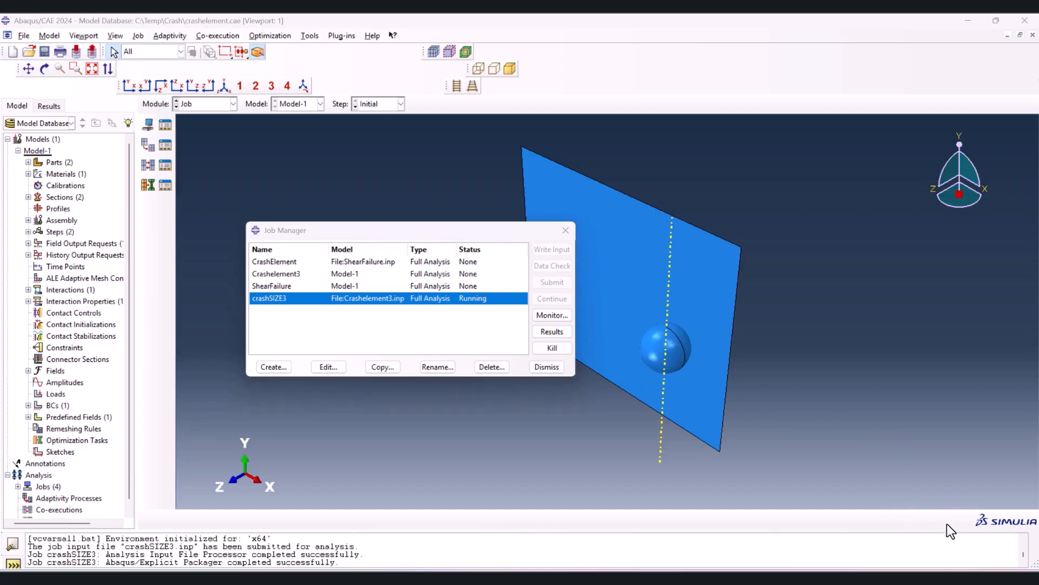
pyautogui.click(552, 315)
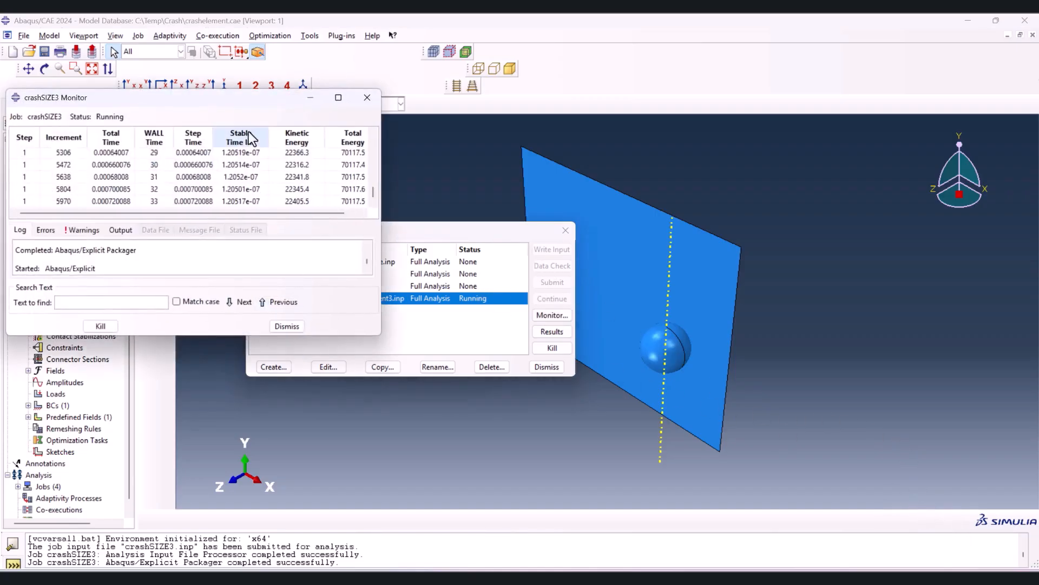
pyautogui.moveTo(254, 98); pyautogui.dragTo(572, 114)
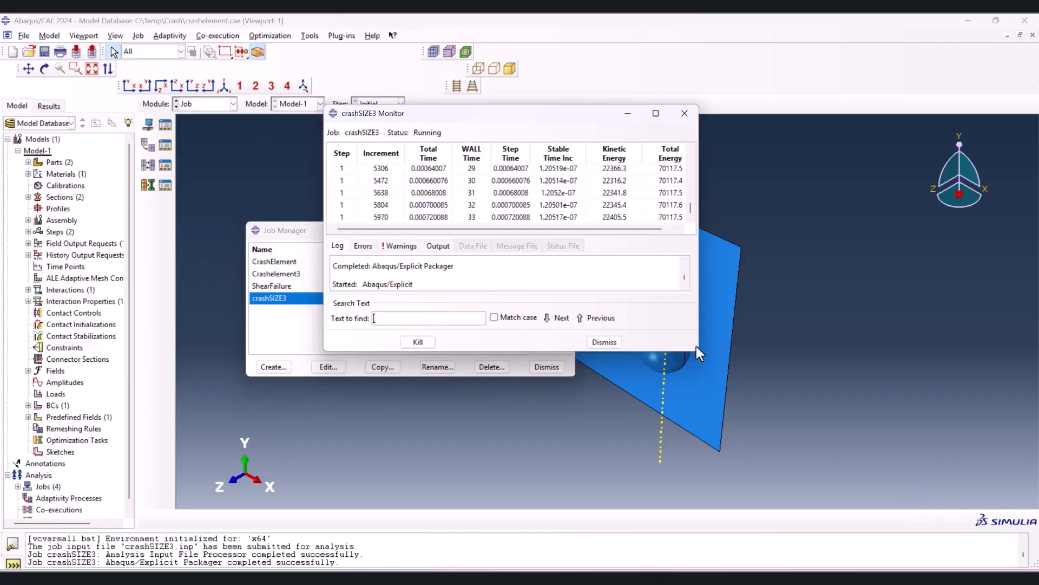
pyautogui.click(613, 341)
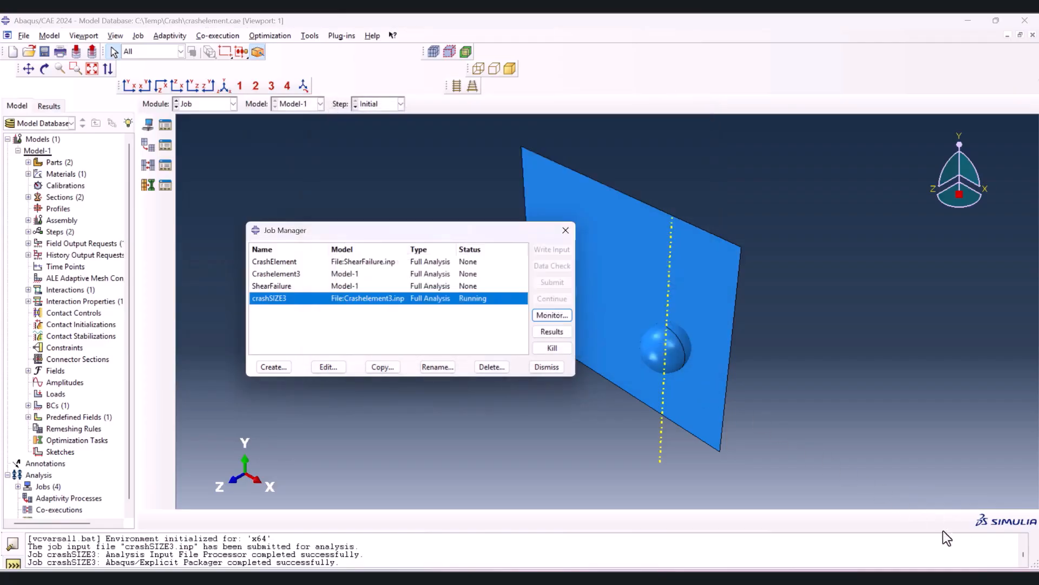
# Copy Model-1 to a new model named Model-2, leaving its model attributes at their defaults
pyautogui.click(205, 105)
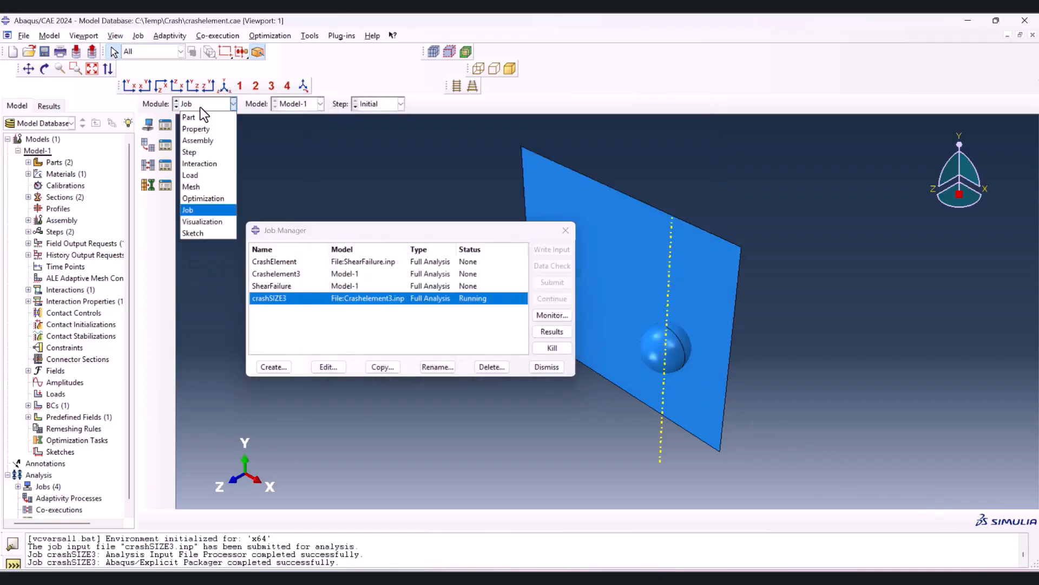
pyautogui.click(18, 151)
pyautogui.rightClick(32, 151)
pyautogui.click(54, 169)
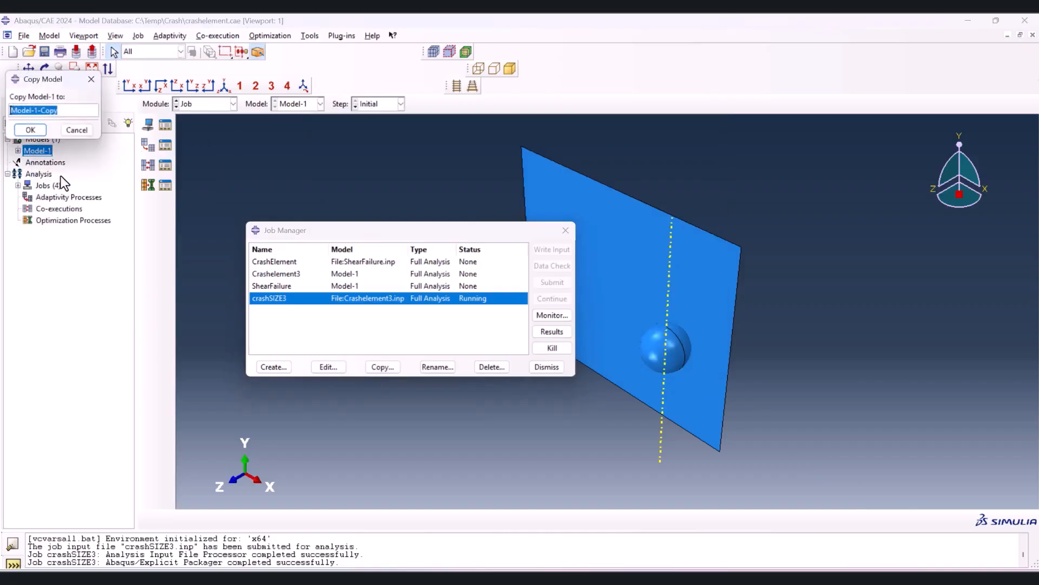
pyautogui.moveTo(64, 112); pyautogui.dragTo(41, 112)
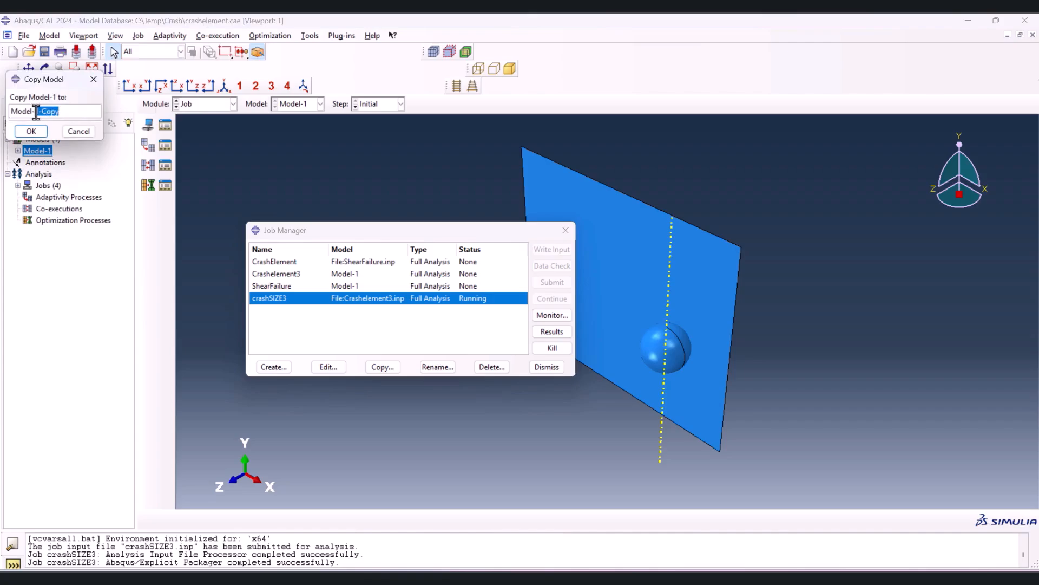
pyautogui.write('2')
pyautogui.click(32, 132)
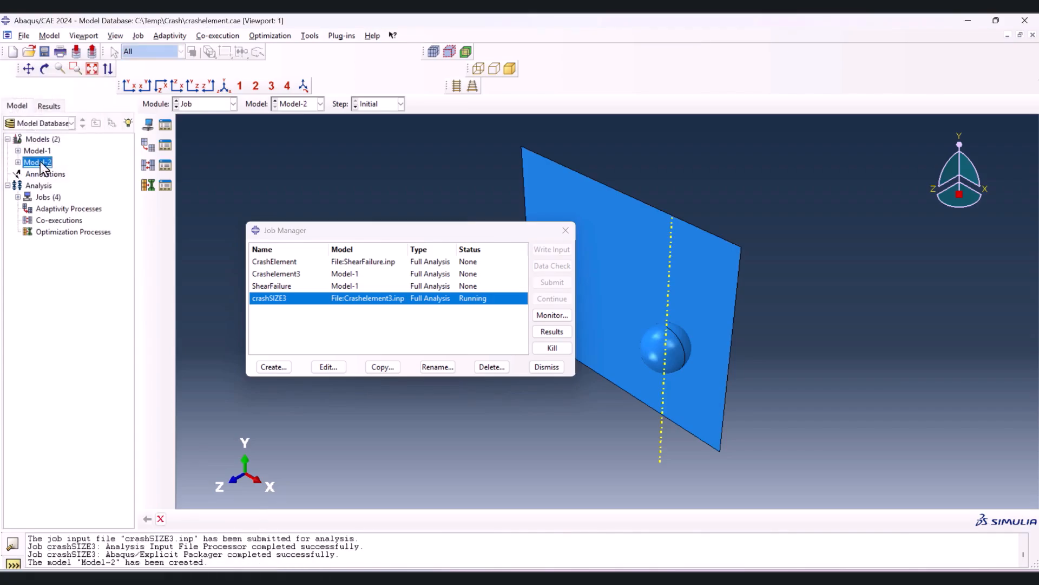
pyautogui.click(410, 119)
# Assign global seeds with an approximate size of 2 to the plate and sphere instances of Model-2
pyautogui.click(200, 103)
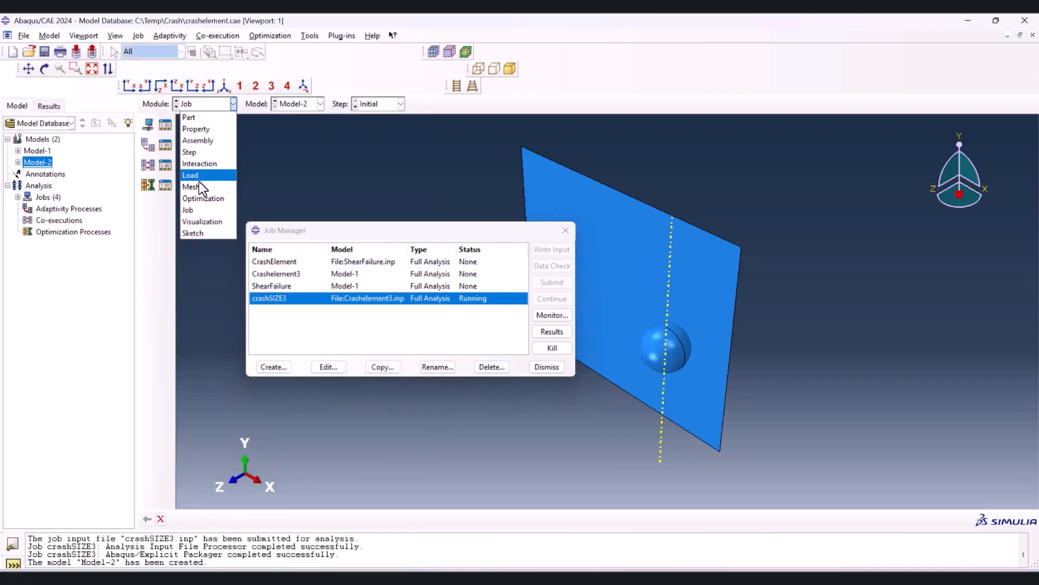
pyautogui.click(200, 184)
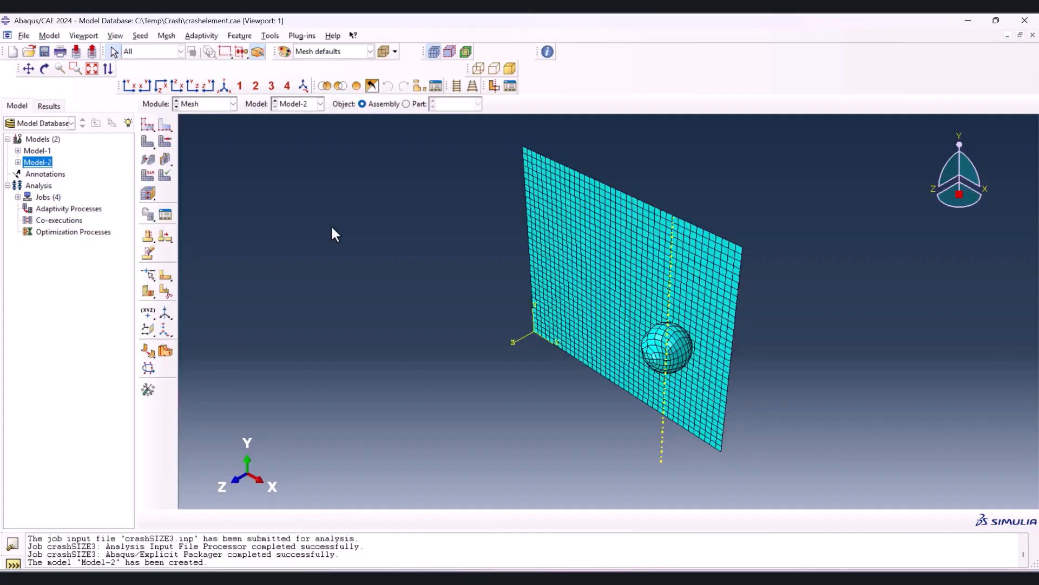
pyautogui.click(149, 127)
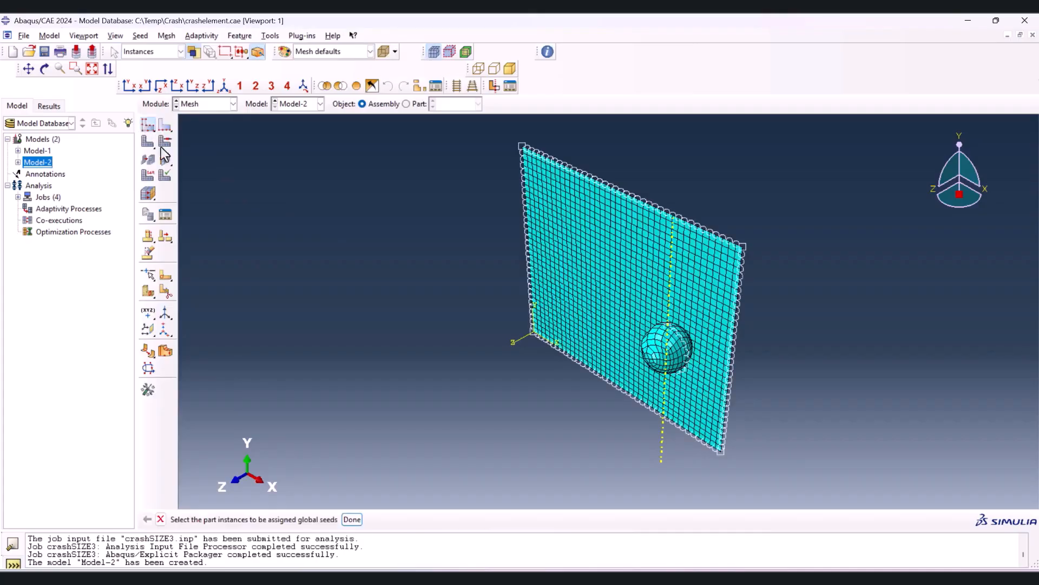
pyautogui.moveTo(441, 134); pyautogui.dragTo(846, 478)
pyautogui.middleClick(464, 365)
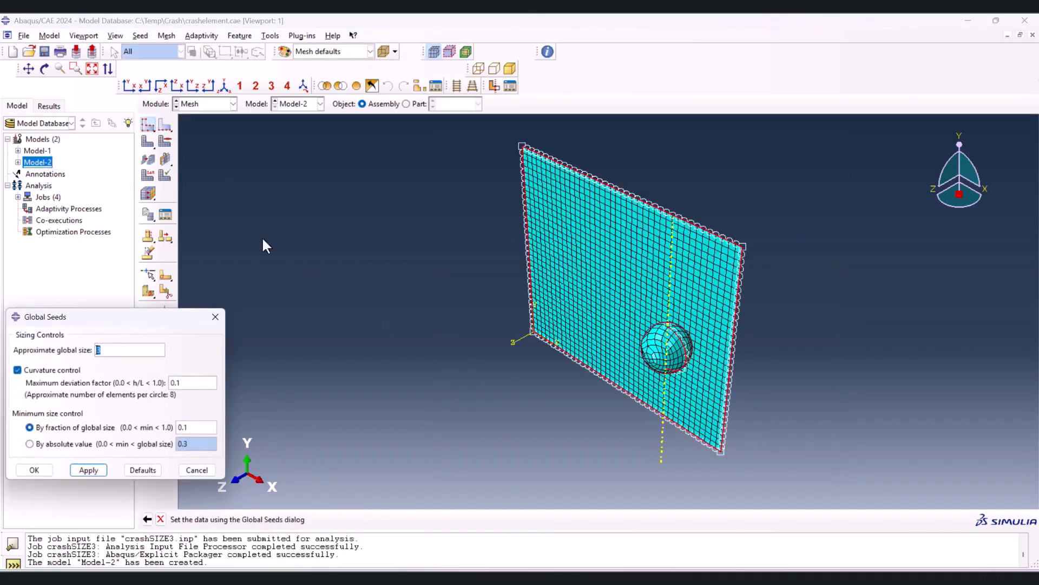
pyautogui.click(34, 470)
# Mesh the plate and sphere instances of Model-2 with the assigned seeds
pyautogui.click(86, 214)
pyautogui.click(164, 156)
pyautogui.moveTo(310, 149); pyautogui.dragTo(844, 507)
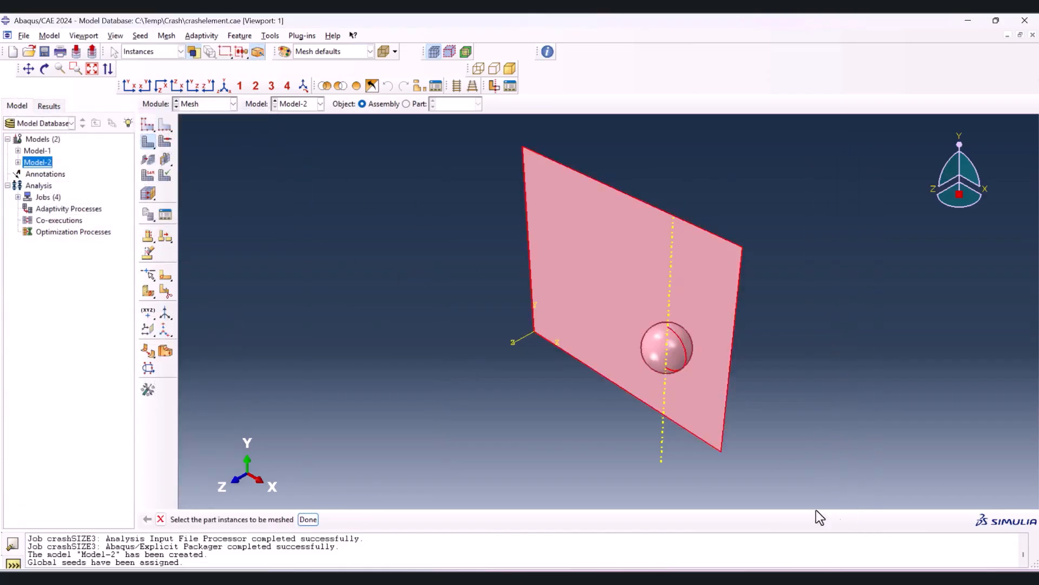
pyautogui.middleClick(409, 331)
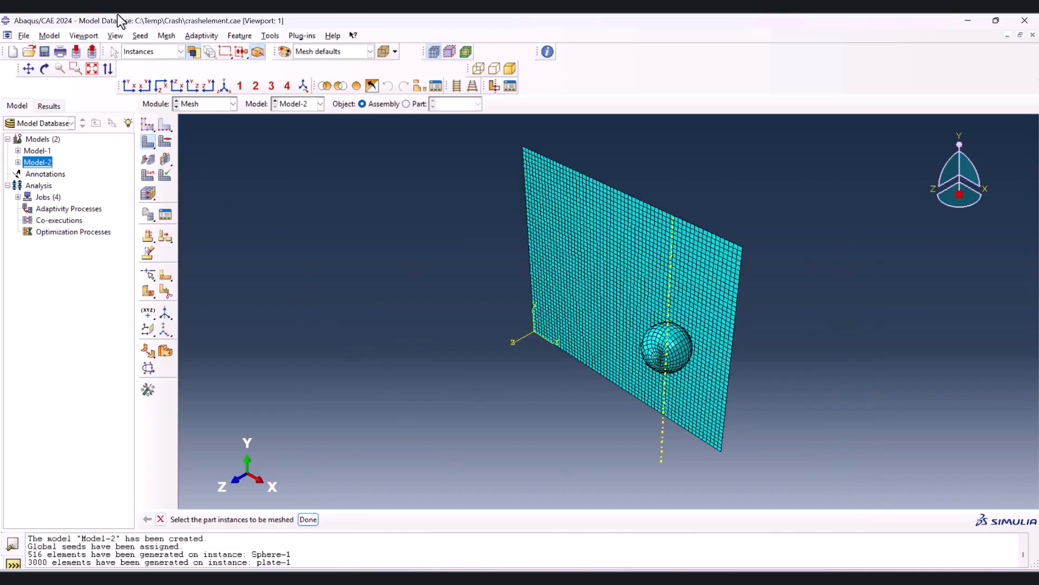
# Query the mesh of the entire Model-2 assembly for its node and element totals
pyautogui.click(548, 52)
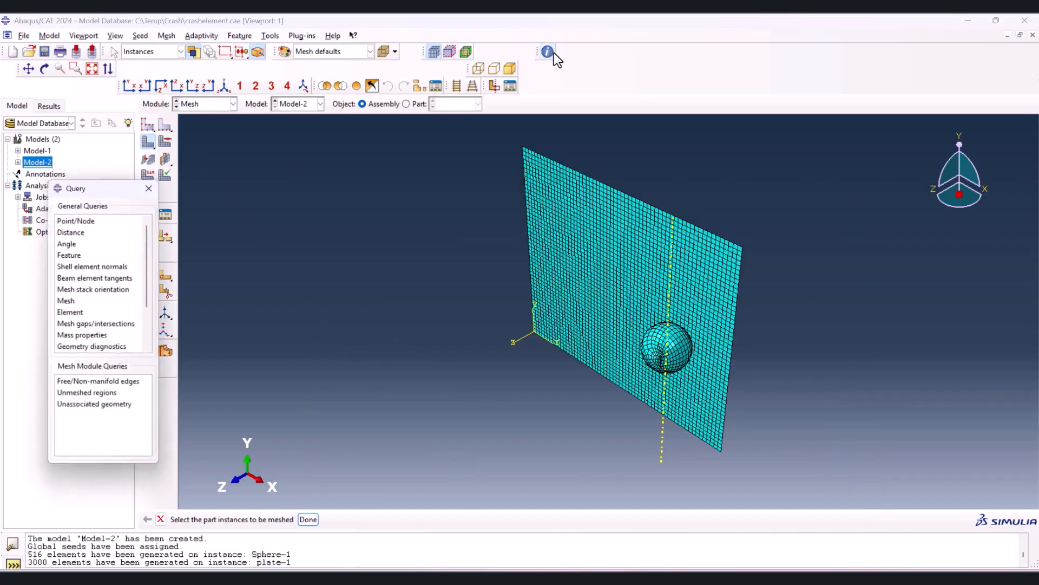
pyautogui.click(74, 302)
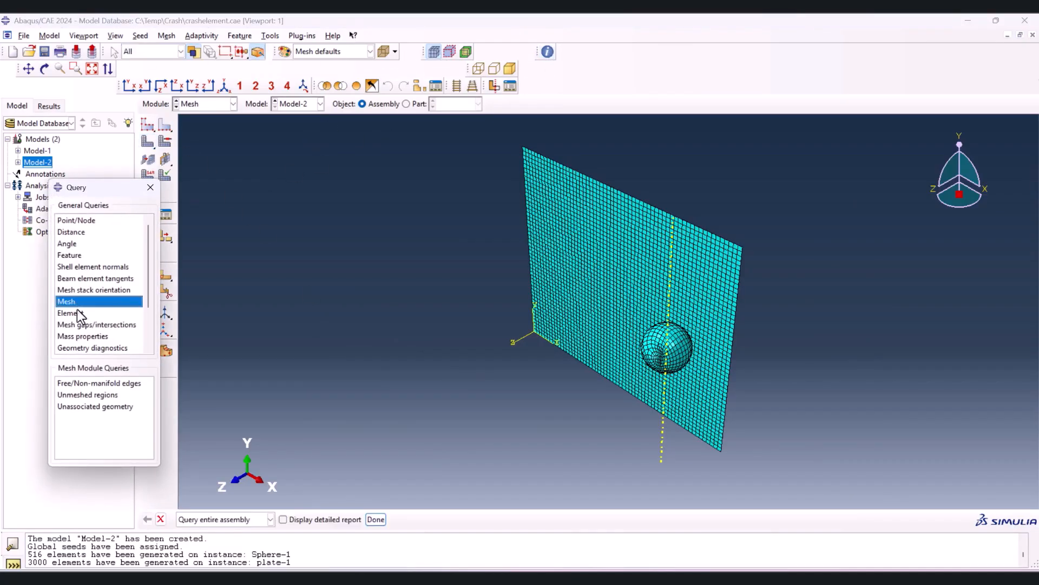
pyautogui.click(377, 520)
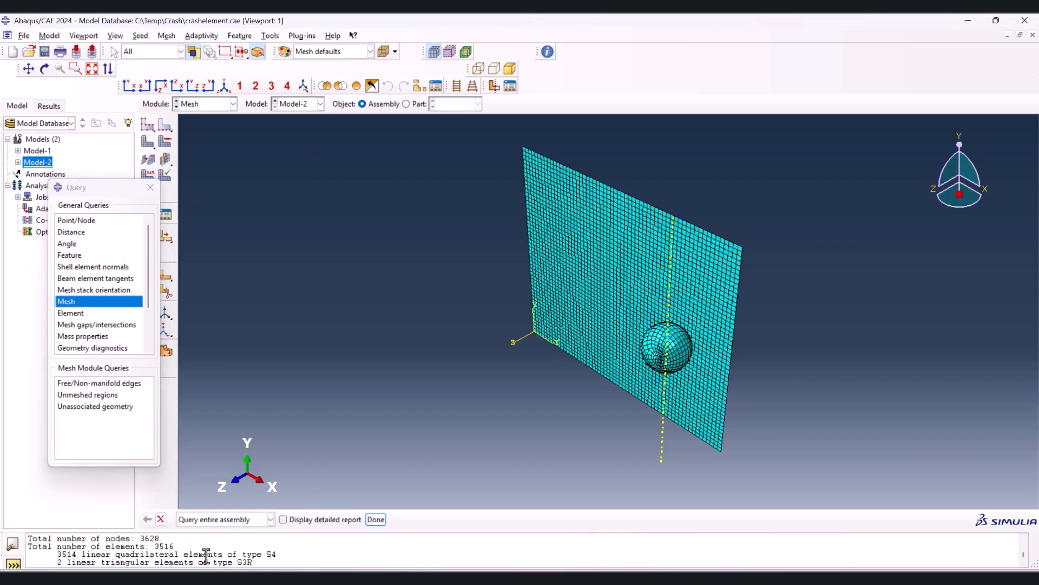
# Record 3628 nodes and 3516 elements in the mesh size 2 row in Excel, then return to Abaqus/CAE and close the query
pyautogui.moveTo(140, 539); pyautogui.dragTo(171, 544)
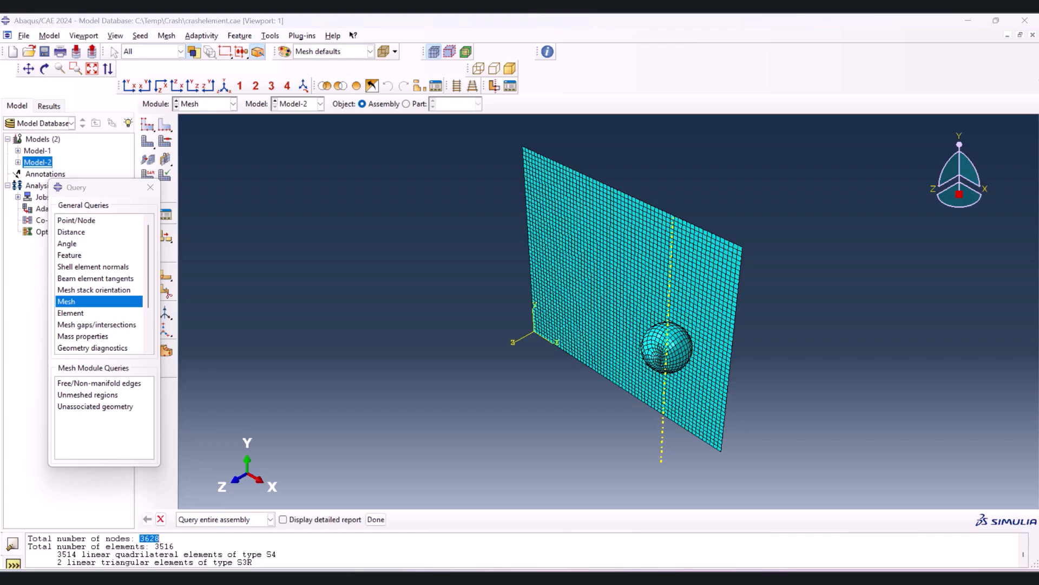
pyautogui.hotkey('alt', 'Tab')
pyautogui.click(101, 197)
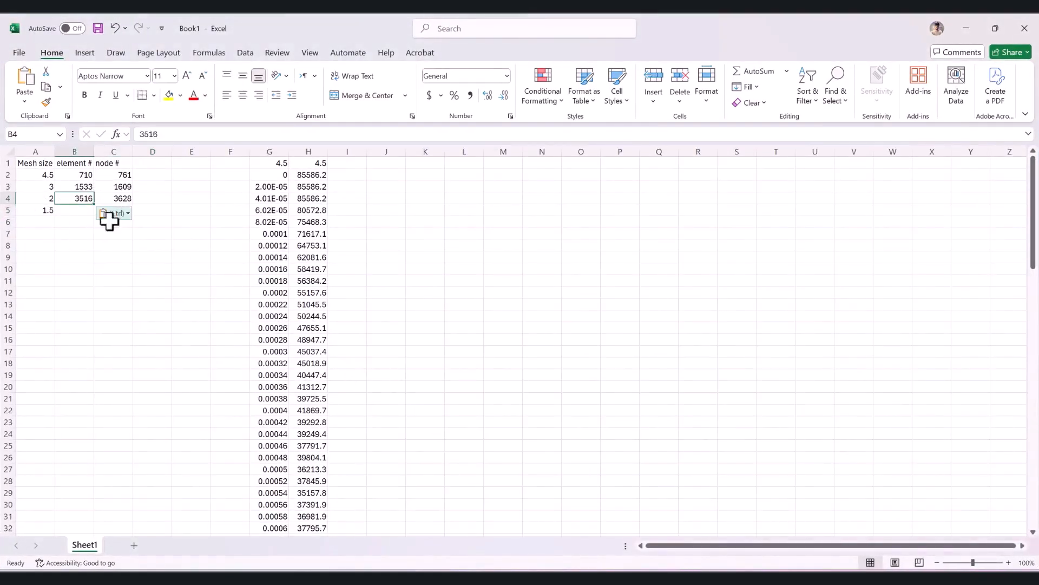
pyautogui.click(962, 21)
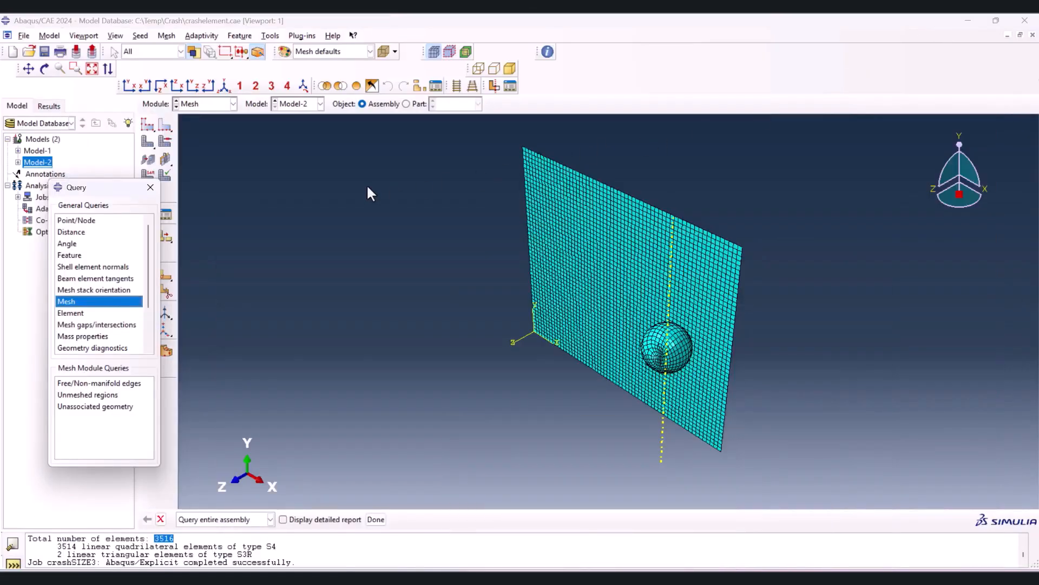
pyautogui.click(151, 188)
# Create a job named crashelement2 from Model-2 and write its input file
pyautogui.click(206, 103)
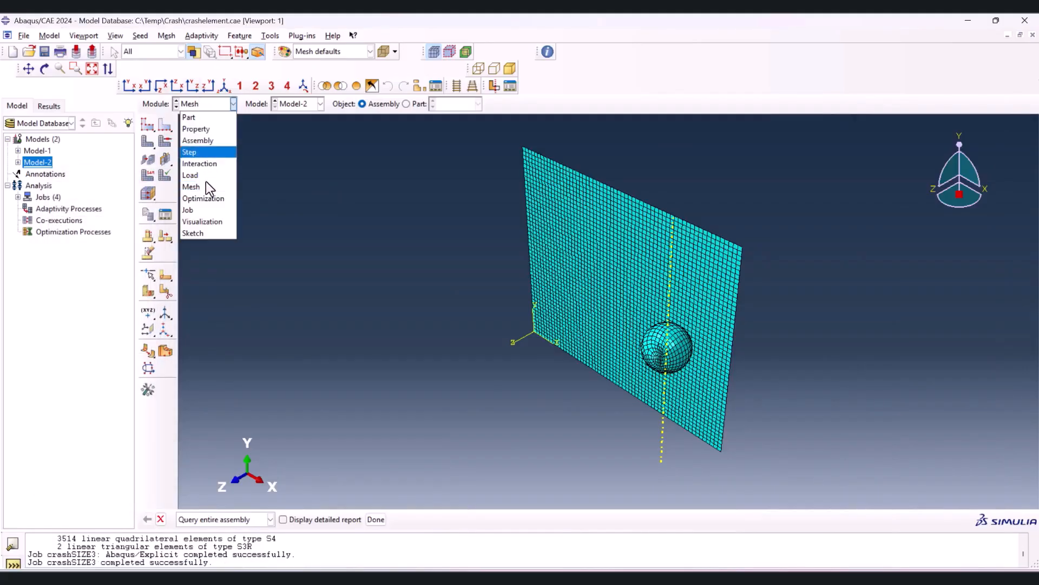
pyautogui.click(195, 209)
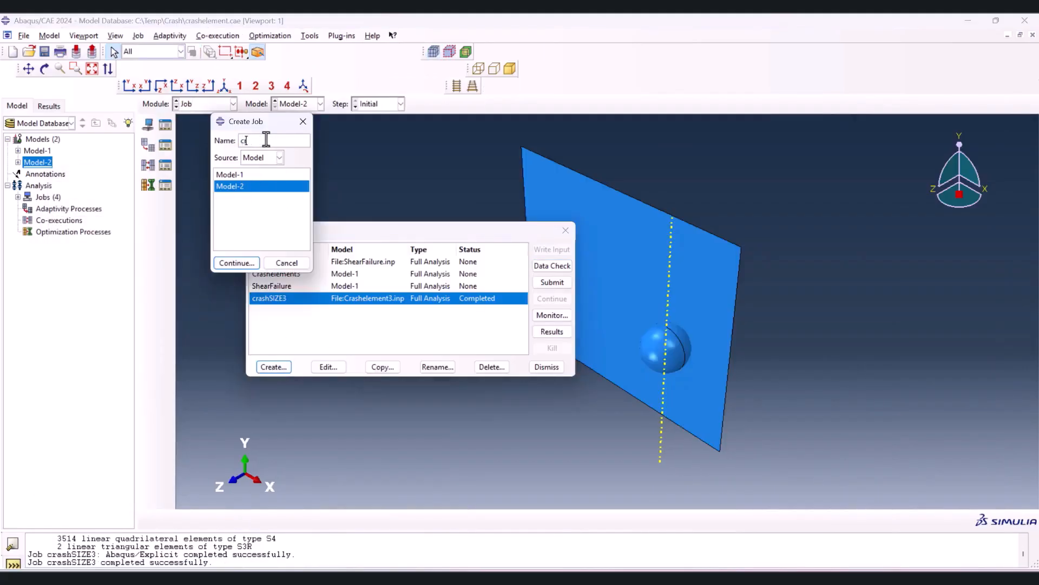
pyautogui.write('rashelement2')
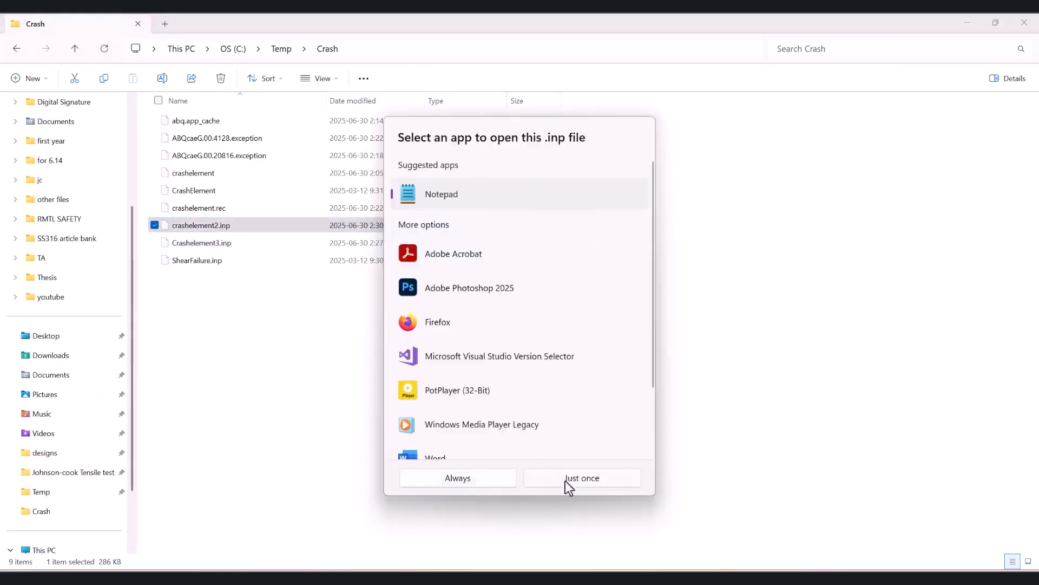
# Open crashelement2.inp and Crashelement3.inp from the Crash folder in Notepad
pyautogui.click(565, 482)
pyautogui.doubleClick(201, 243)
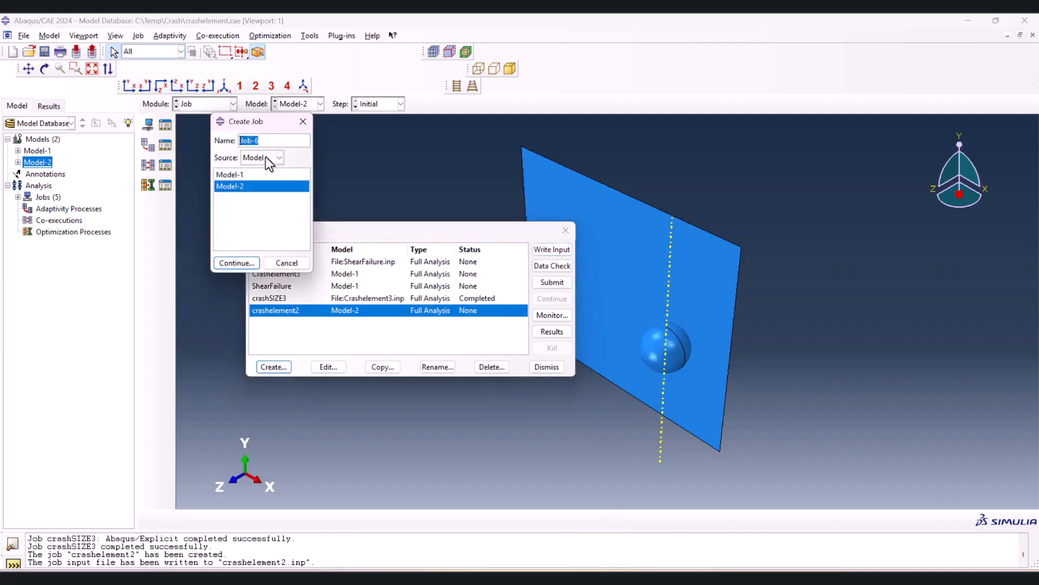
# Create a job named crashSIZE2 from the input file crashelement2.inp and submit it for analysis
pyautogui.click(261, 176)
pyautogui.doubleClick(155, 154)
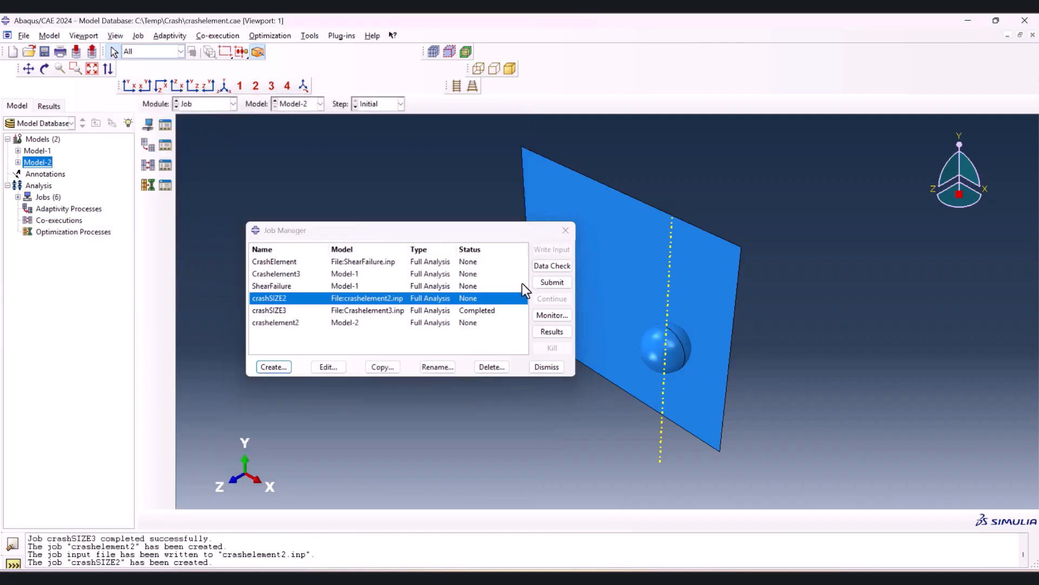
pyautogui.click(553, 282)
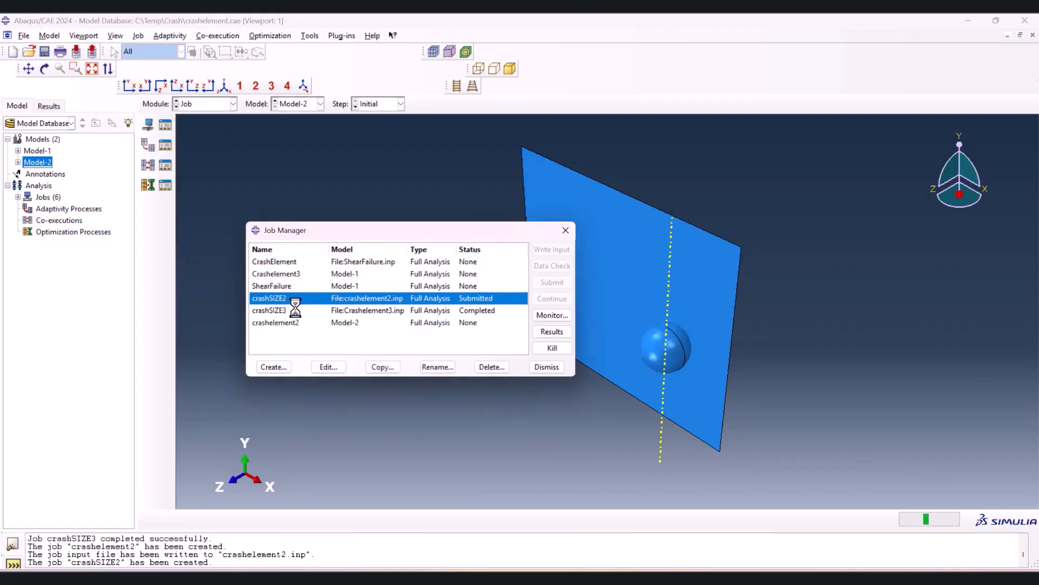
# Copy Model-2 to a new model named Model-3 and open the attributes of the copy
pyautogui.rightClick(43, 161)
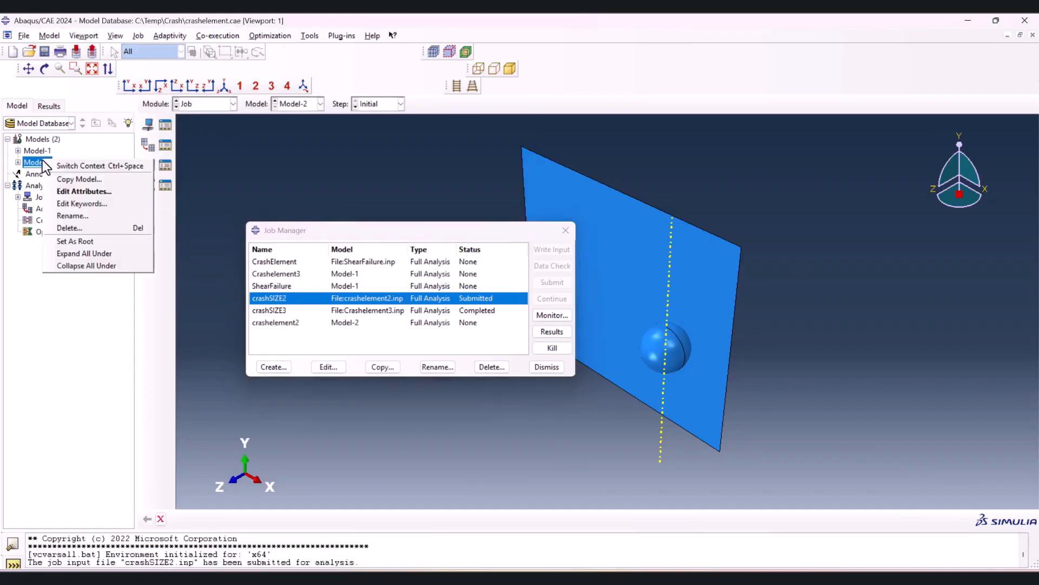
pyautogui.click(71, 178)
pyautogui.moveTo(59, 111); pyautogui.dragTo(36, 112)
pyautogui.write('3')
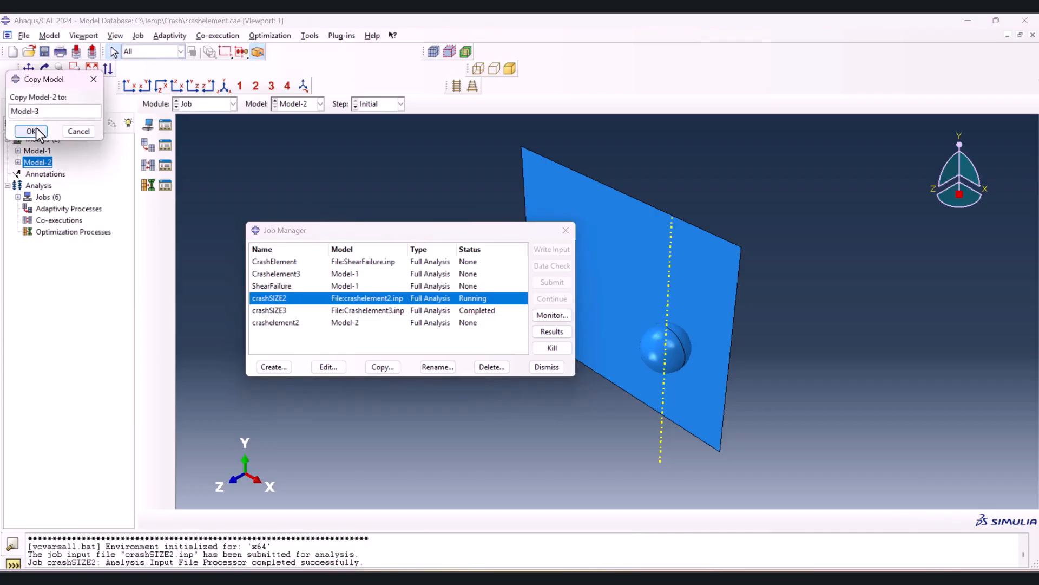
pyautogui.click(33, 131)
pyautogui.doubleClick(38, 173)
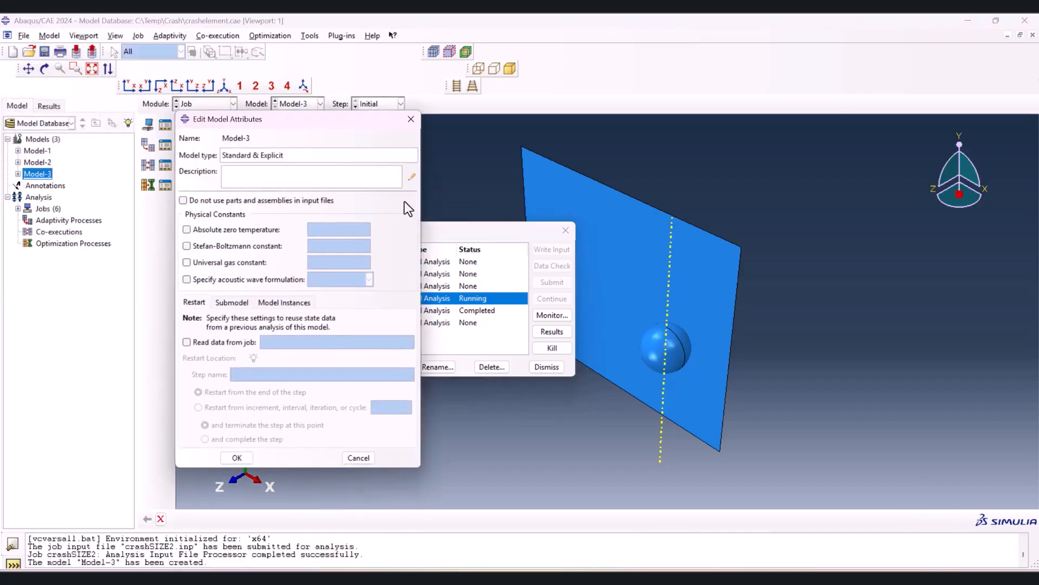
# Dismiss the model attributes and seed both the plate and sphere instances of Model-3 with an approximate global size of 1.5
pyautogui.click(411, 118)
pyautogui.click(213, 105)
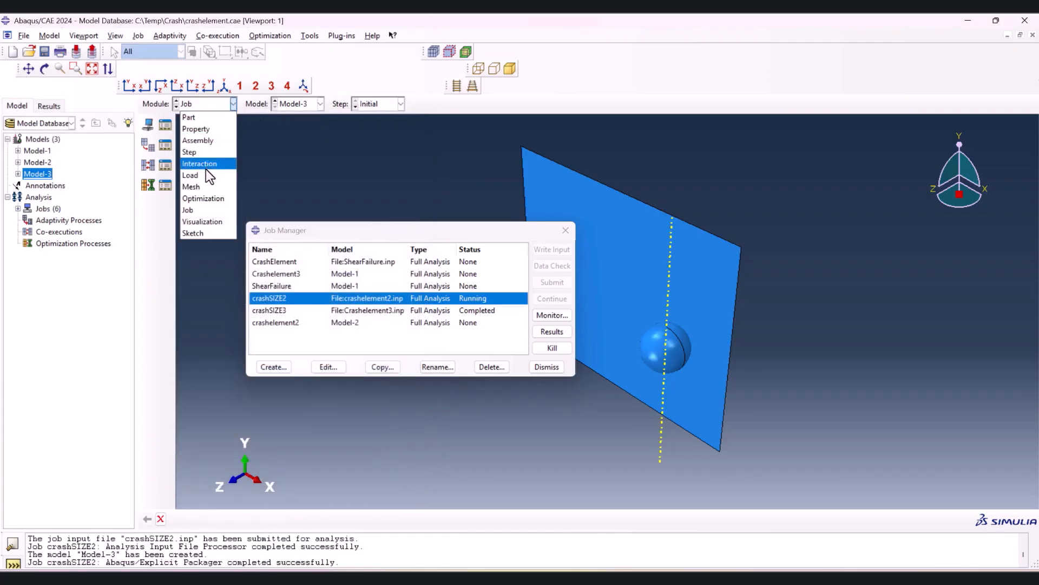
pyautogui.click(209, 187)
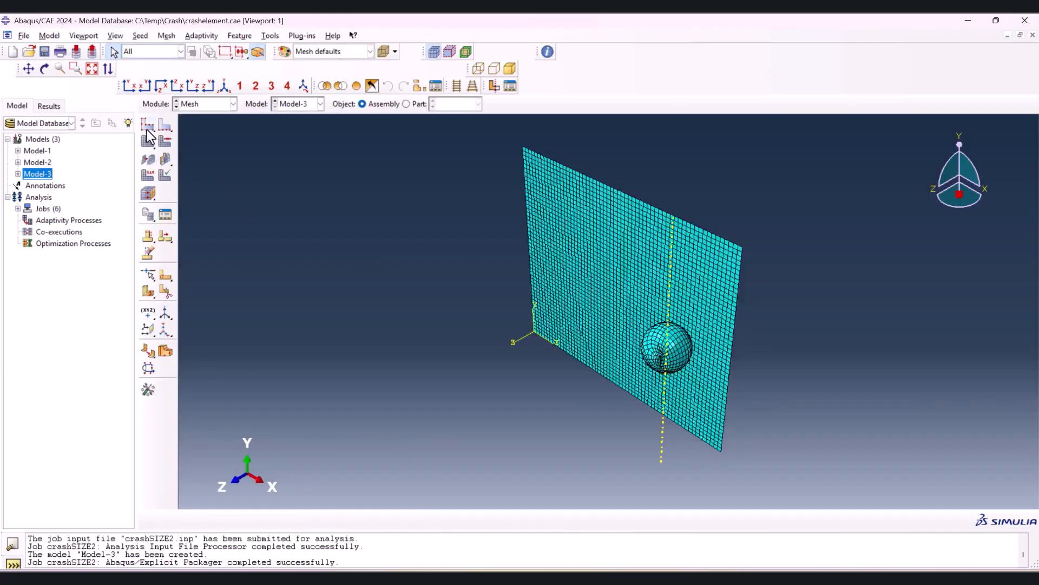
pyautogui.click(148, 129)
pyautogui.click(670, 353)
pyautogui.middleClick(436, 303)
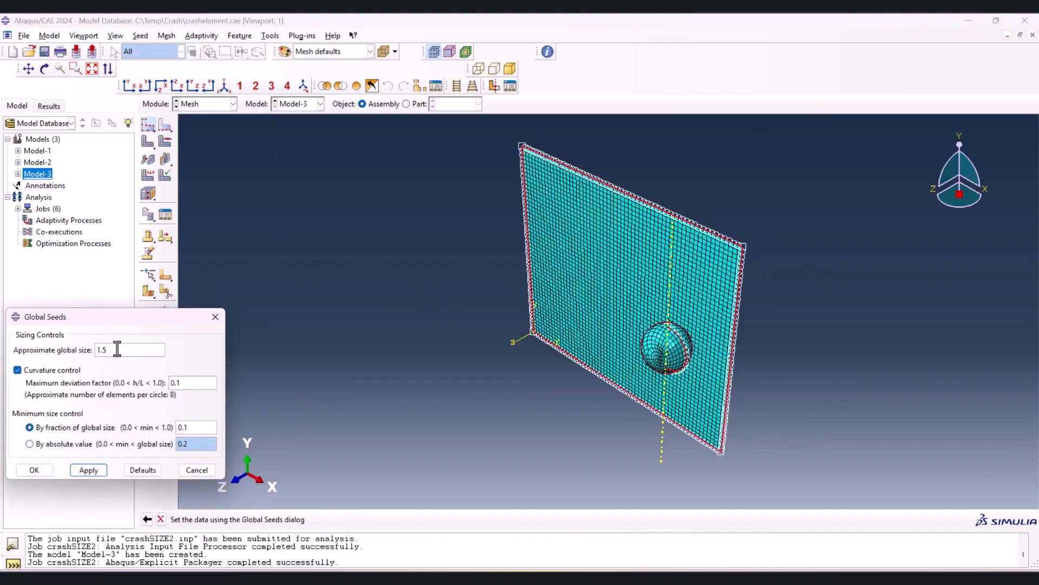
pyautogui.click(41, 472)
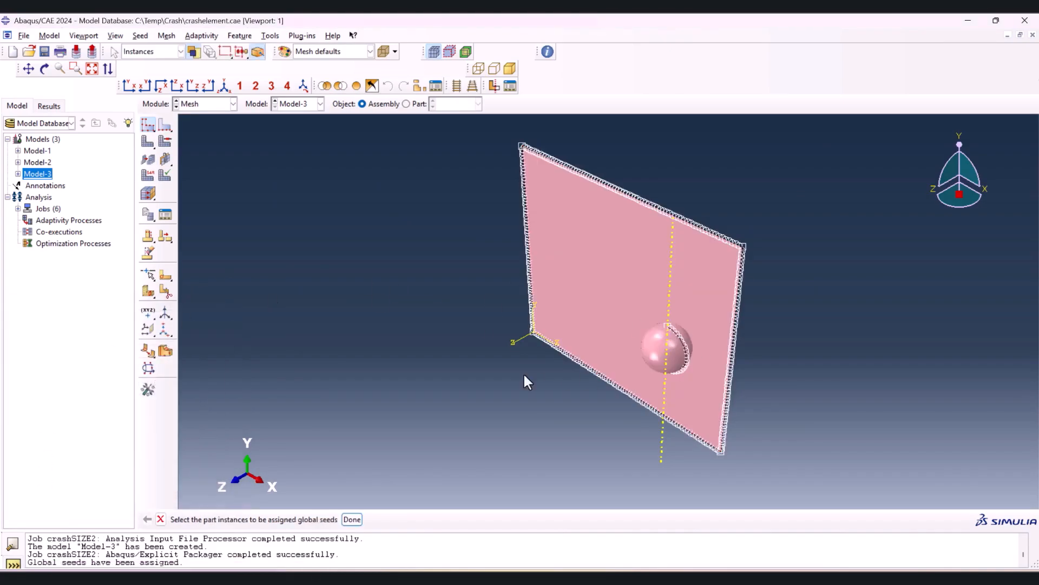
# Mesh both the plate and sphere instances of Model-3 with the assigned seeds
pyautogui.click(146, 142)
pyautogui.moveTo(321, 141); pyautogui.dragTo(782, 477)
pyautogui.middleClick(454, 320)
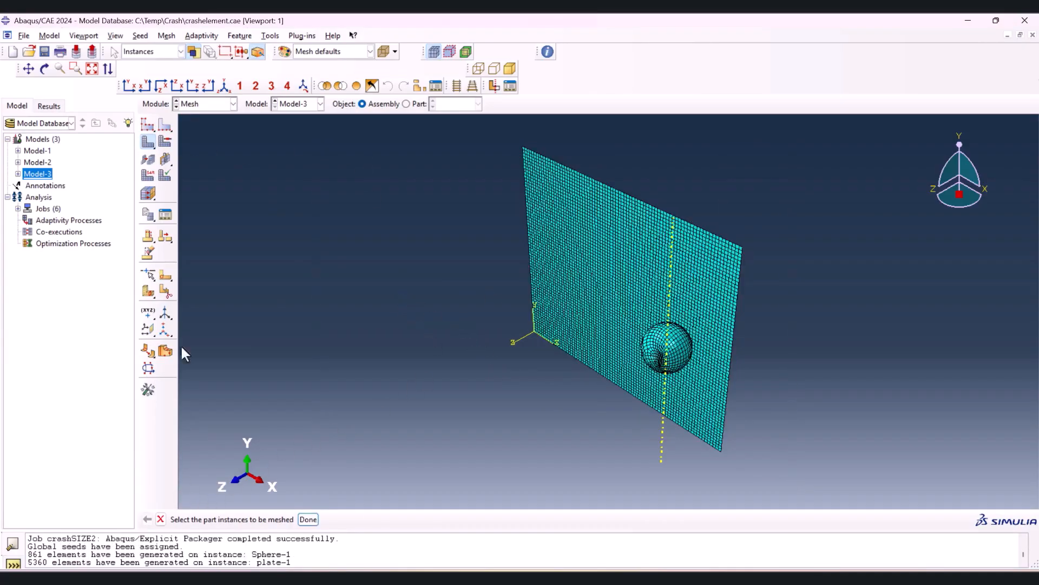
# Query the mesh of the entire assembly and copy its total element and node counts into cells B5 and C5 of the Excel sheet
pyautogui.click(547, 52)
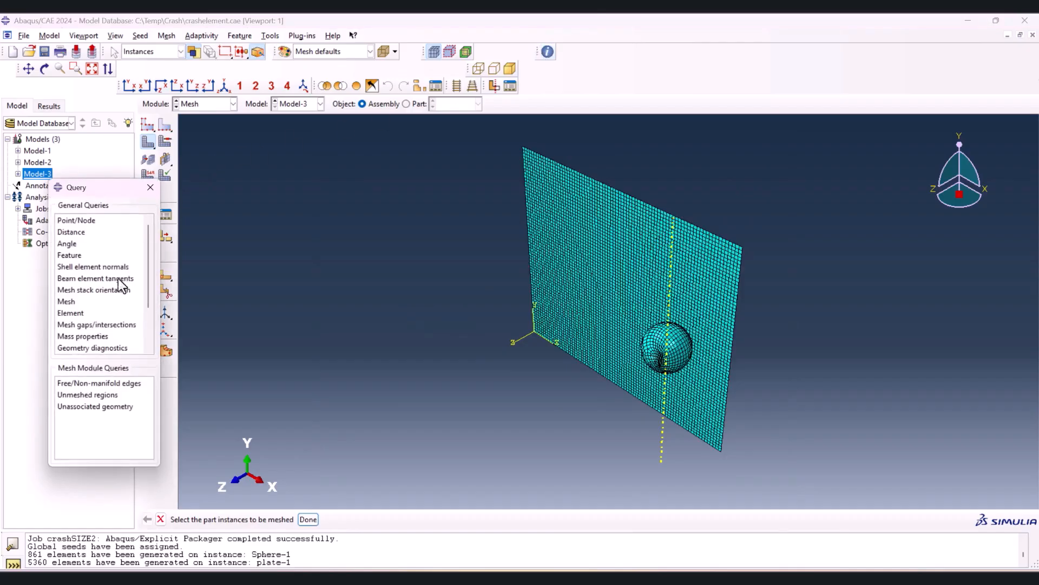
pyautogui.click(72, 302)
pyautogui.click(376, 519)
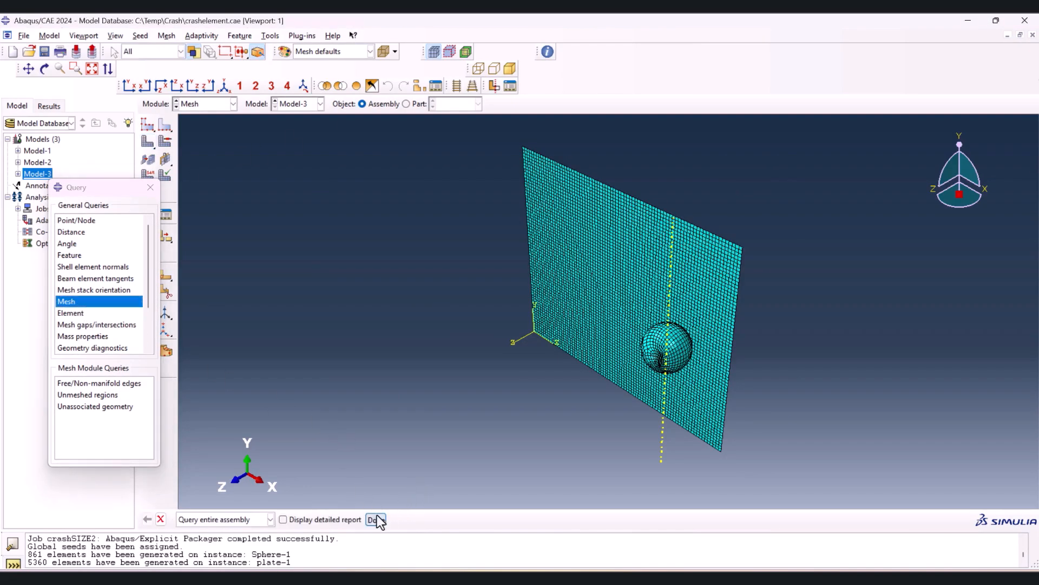
pyautogui.moveTo(141, 539); pyautogui.dragTo(160, 540)
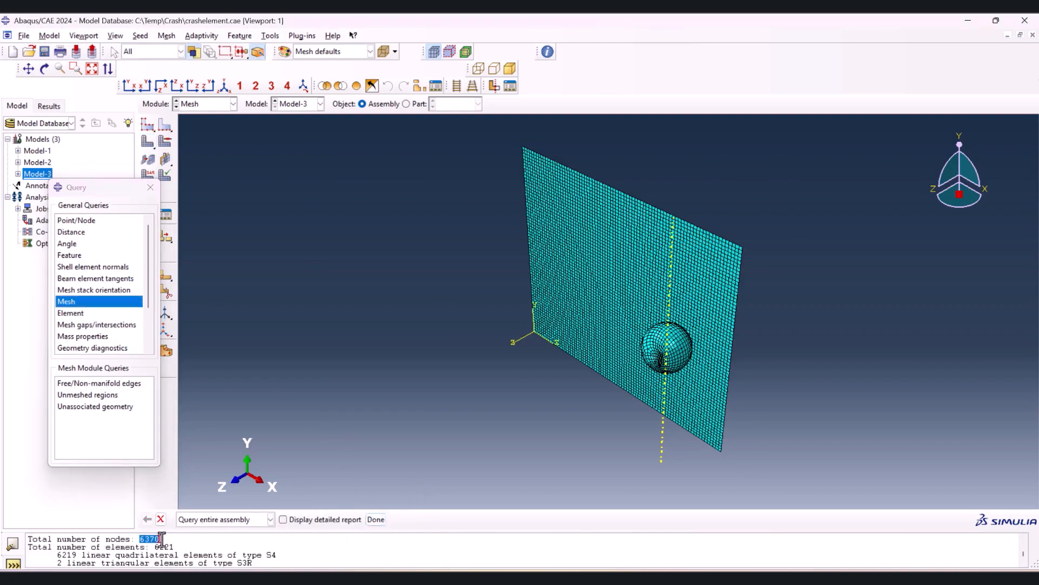
pyautogui.hotkey('alt', 'Tab')
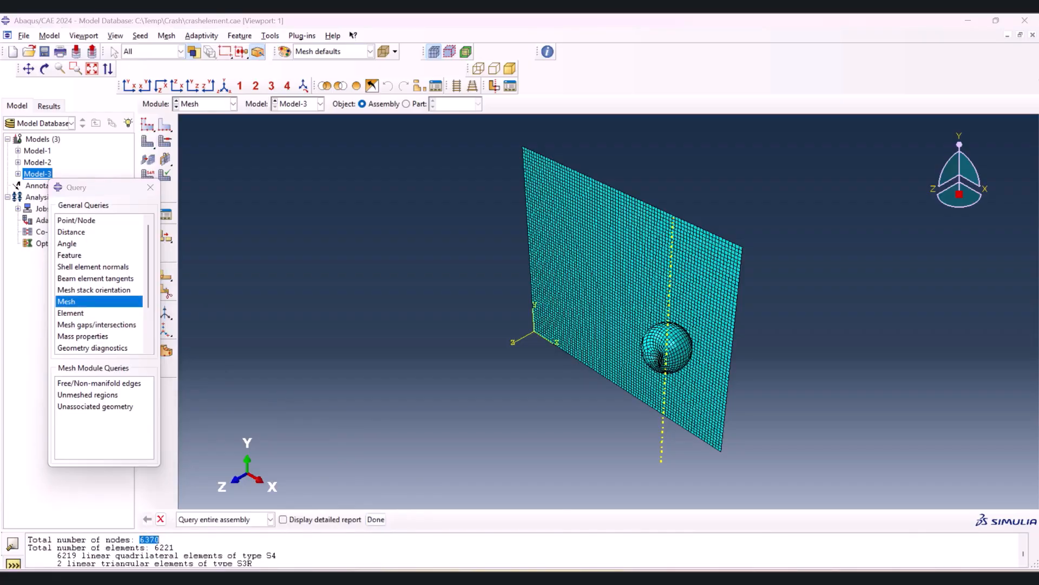
pyautogui.click(77, 211)
pyautogui.hotkey('ctrl', 'v')
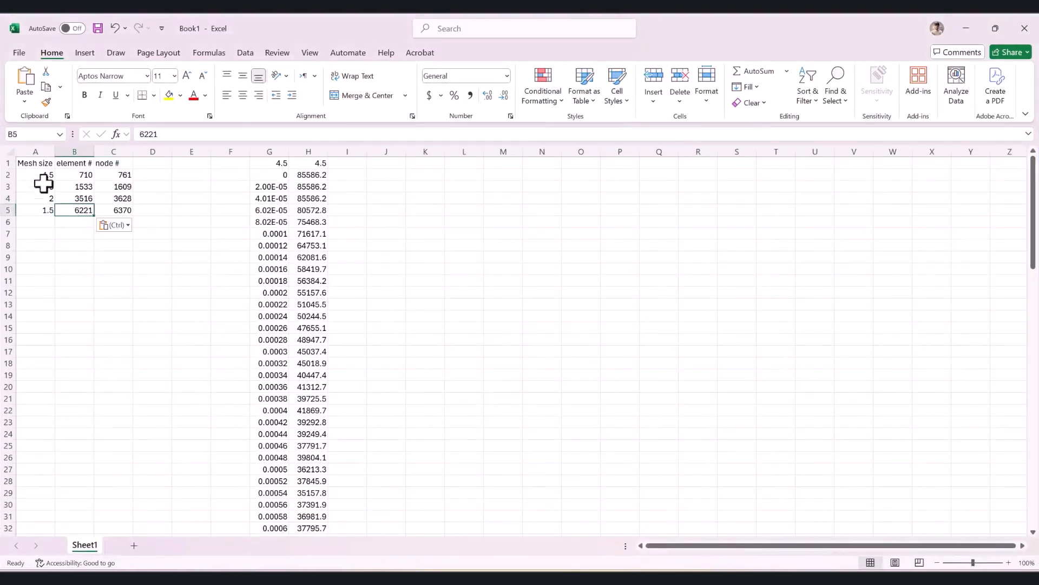
# Return to Abaqus/CAE, create a job named crashelement15 from Model-3, write its input file and inspect crashelement15.inp in Notepad
pyautogui.hotkey('alt', 'Tab')
pyautogui.click(151, 187)
pyautogui.click(199, 103)
pyautogui.click(197, 209)
pyautogui.click(165, 125)
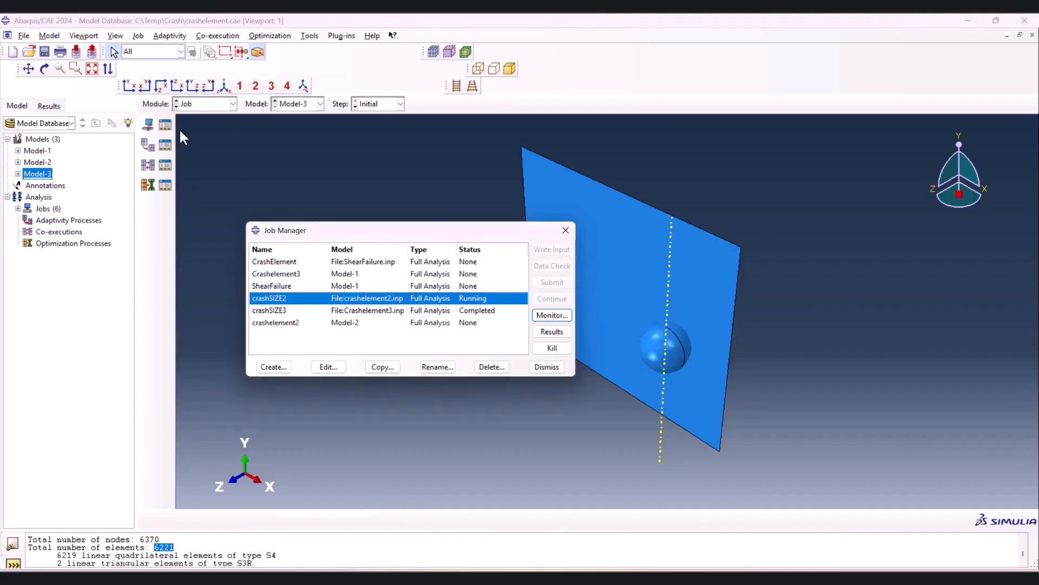
pyautogui.click(273, 367)
pyautogui.write('crashelement15')
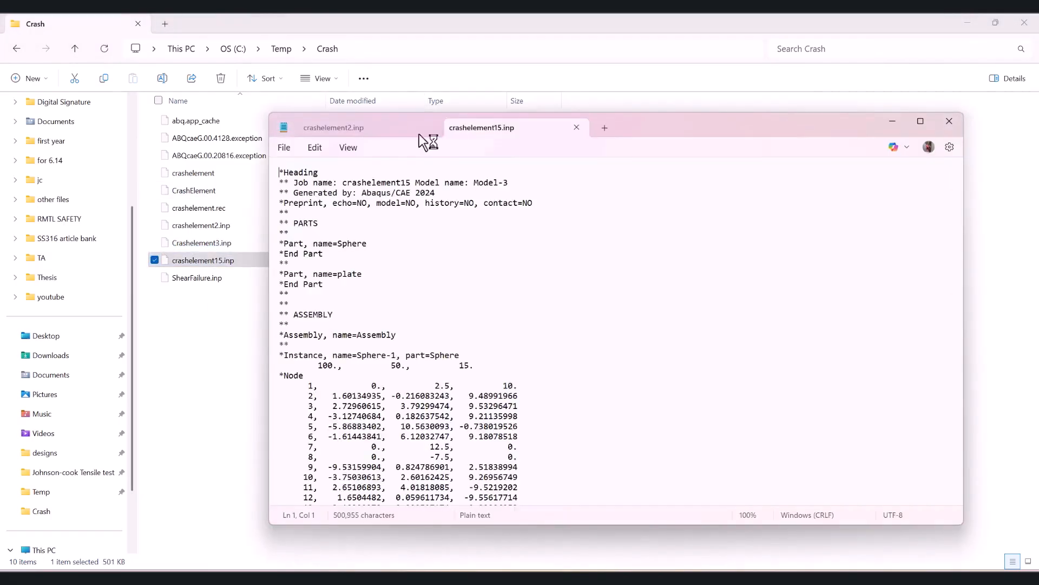
pyautogui.scroll(-6, 325, 397)
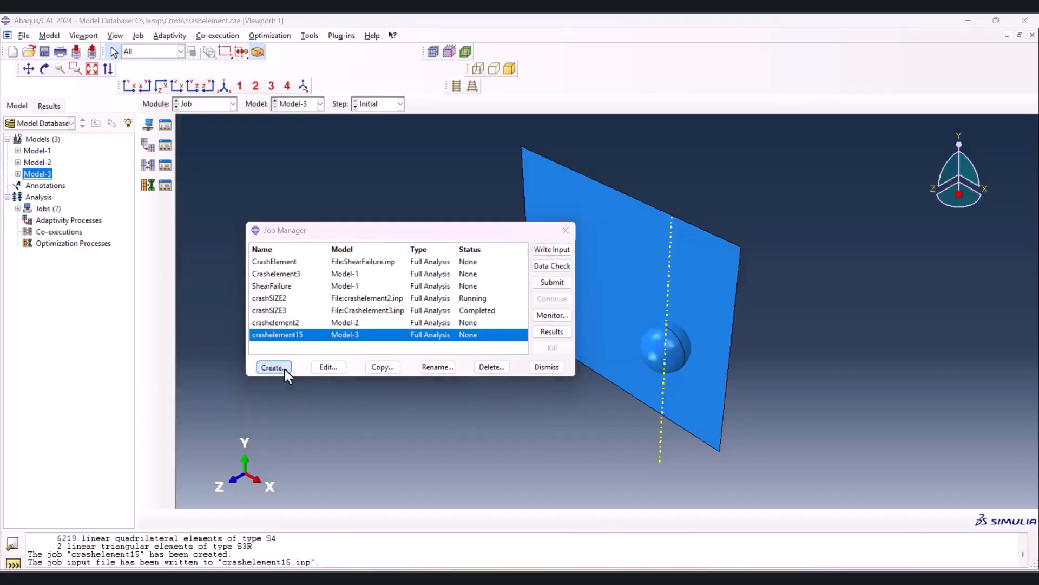
# Create a job named crashSIZE15 from the input file crashelement15.inp and submit it for analysis
pyautogui.click(283, 369)
pyautogui.write('crashSIZE15')
pyautogui.click(311, 438)
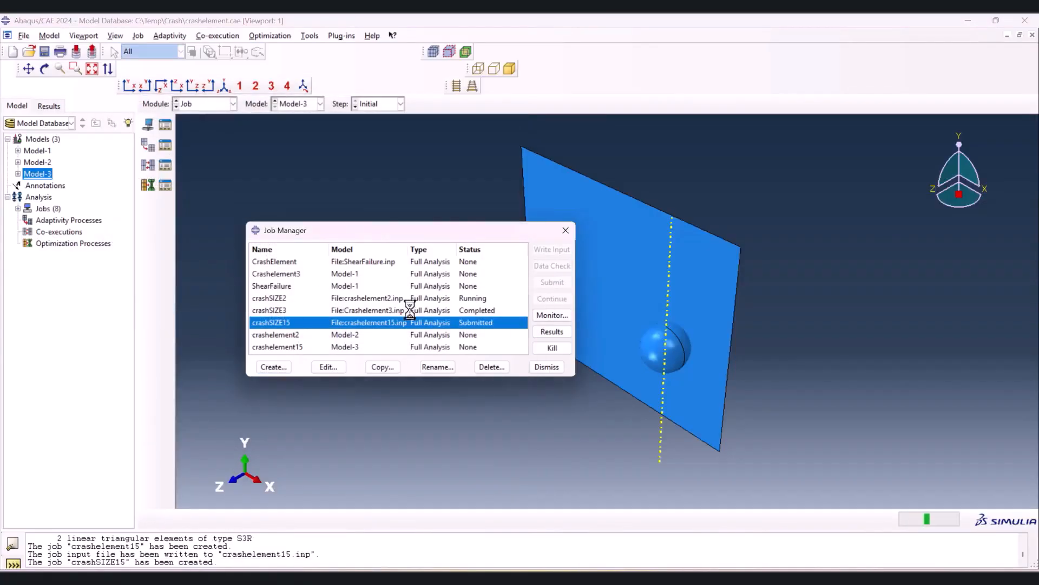
# Open the crashSIZEE2 results and display the stress contours on the deformed shape, with the XY data dialog clear of the model
pyautogui.click(551, 331)
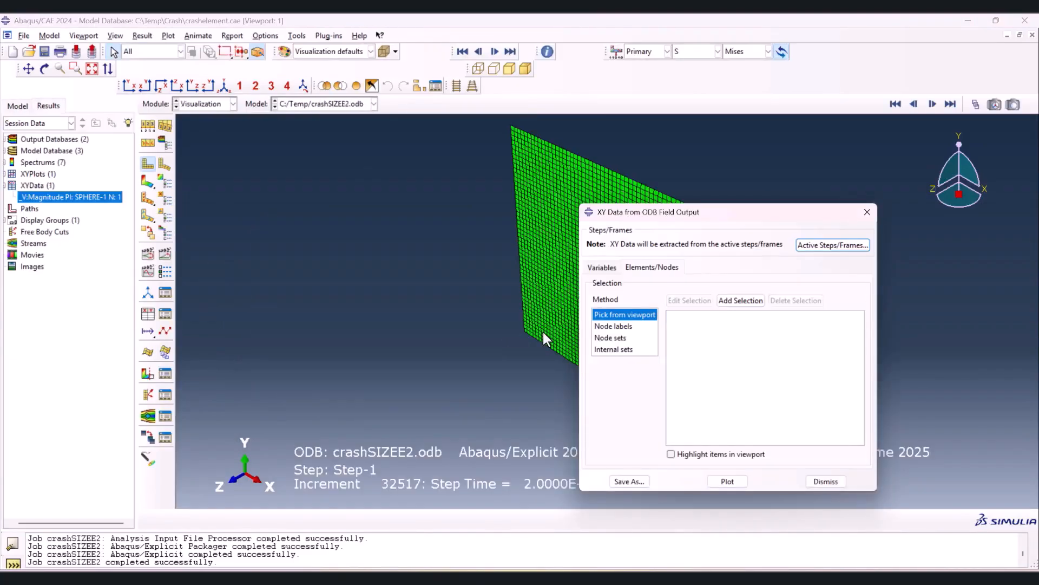
pyautogui.moveTo(638, 215); pyautogui.dragTo(272, 150)
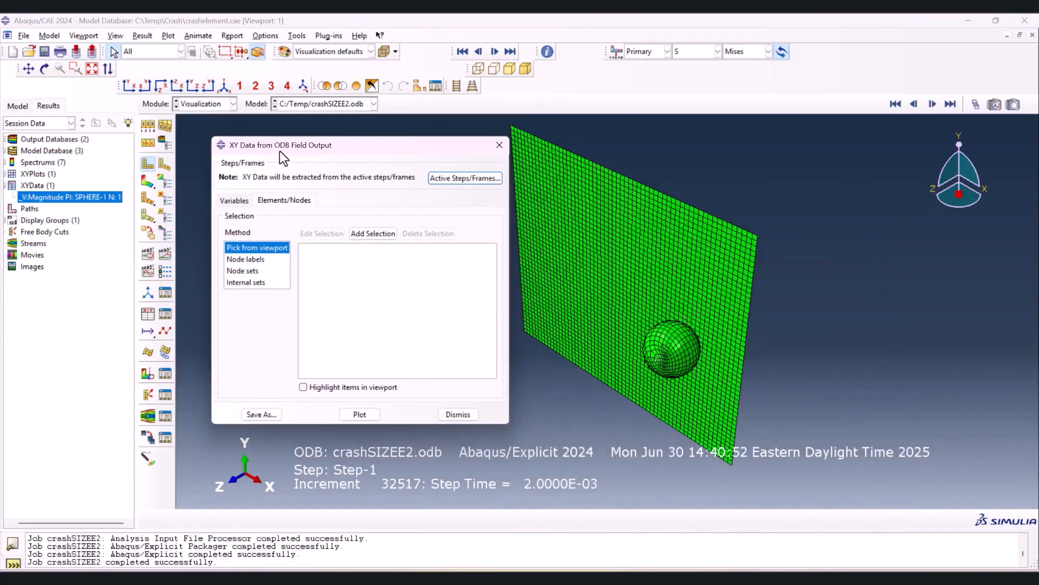
pyautogui.click(148, 181)
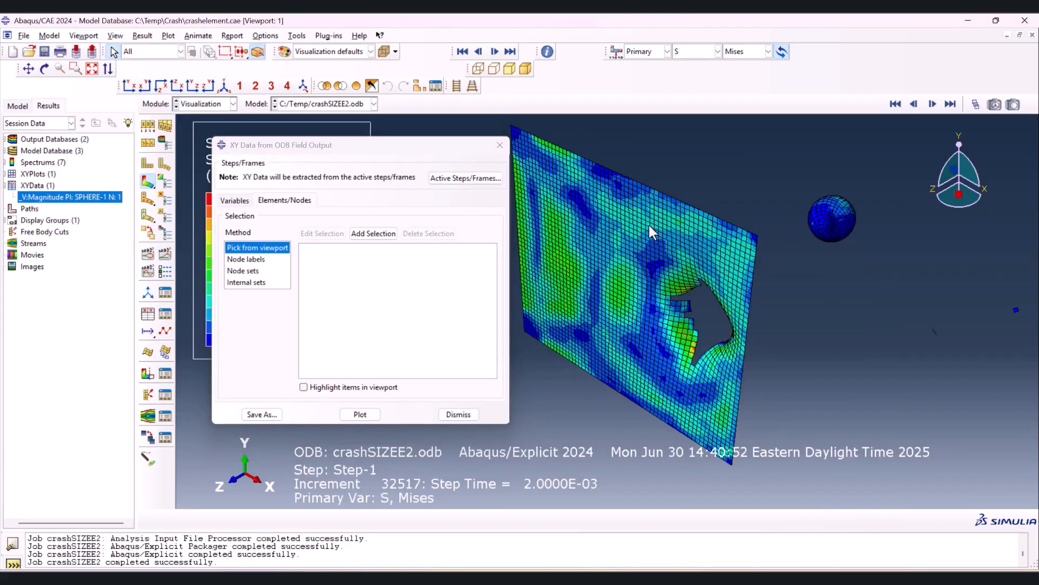
# Plot the spatial velocity magnitude at unique nodal position over time for one node picked on the sphere
pyautogui.click(232, 200)
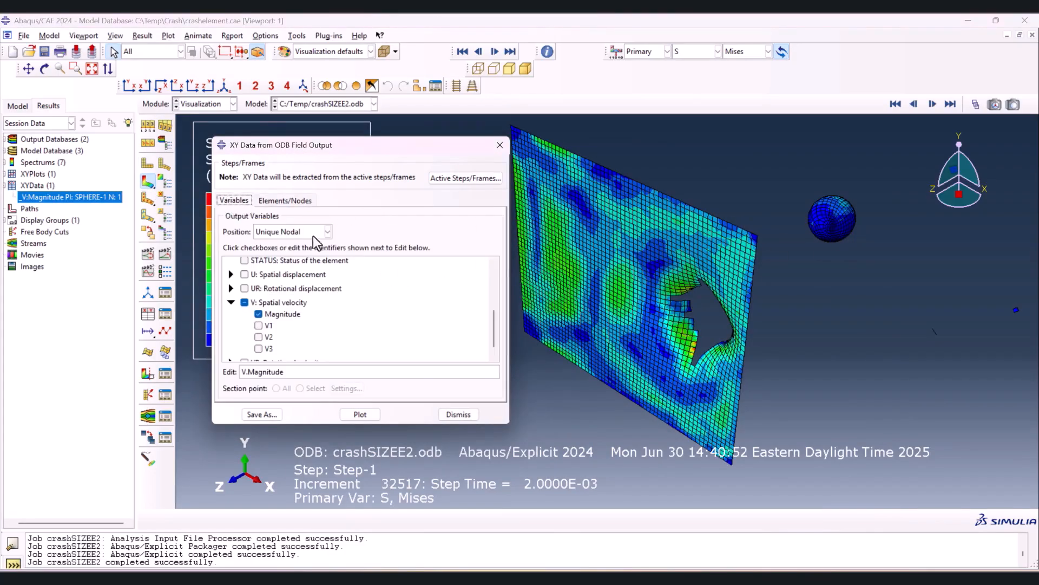
pyautogui.click(298, 201)
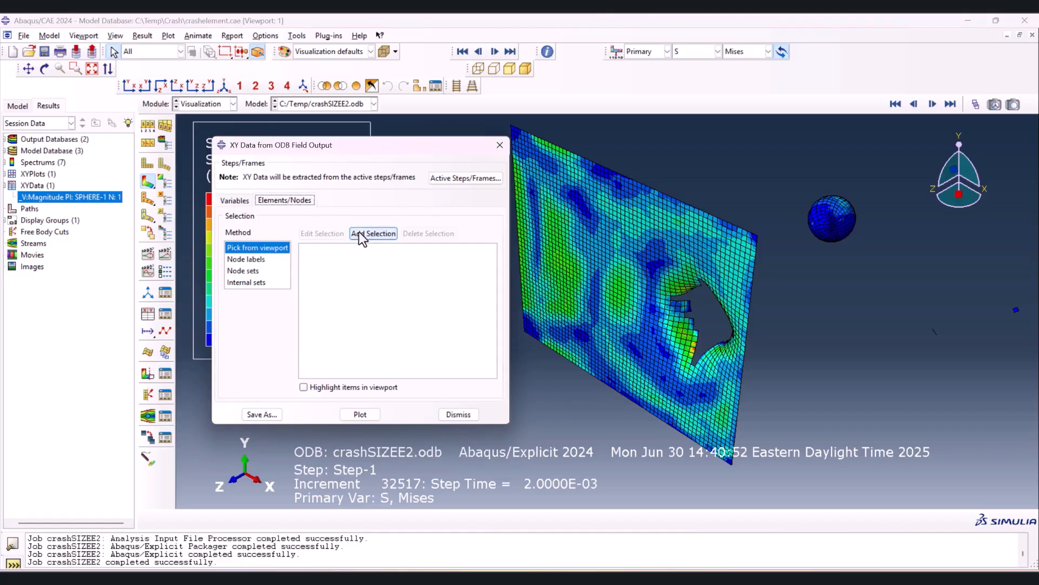
pyautogui.click(372, 233)
pyautogui.scroll(5, 834, 216)
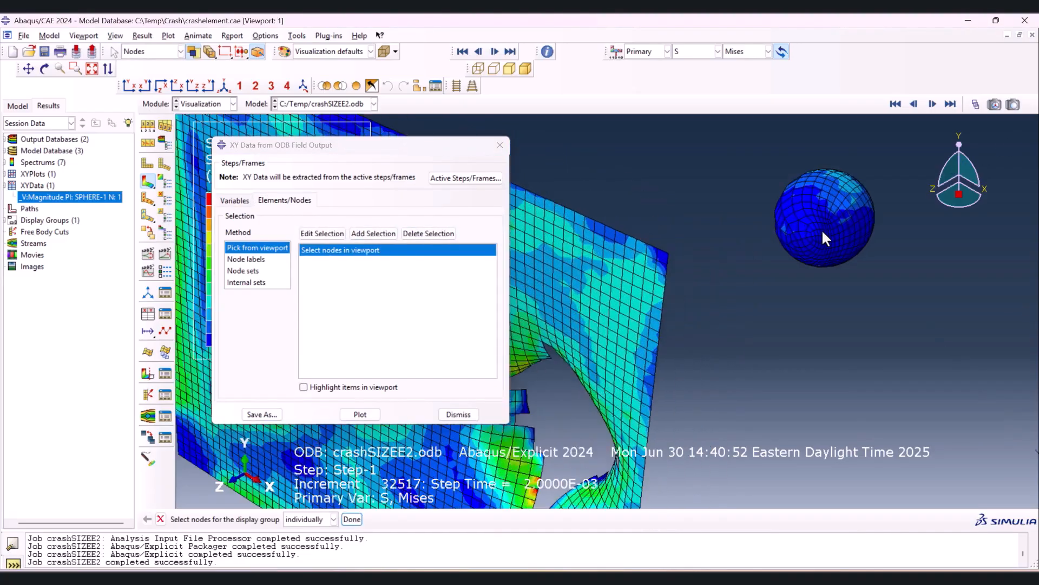
pyautogui.click(789, 241)
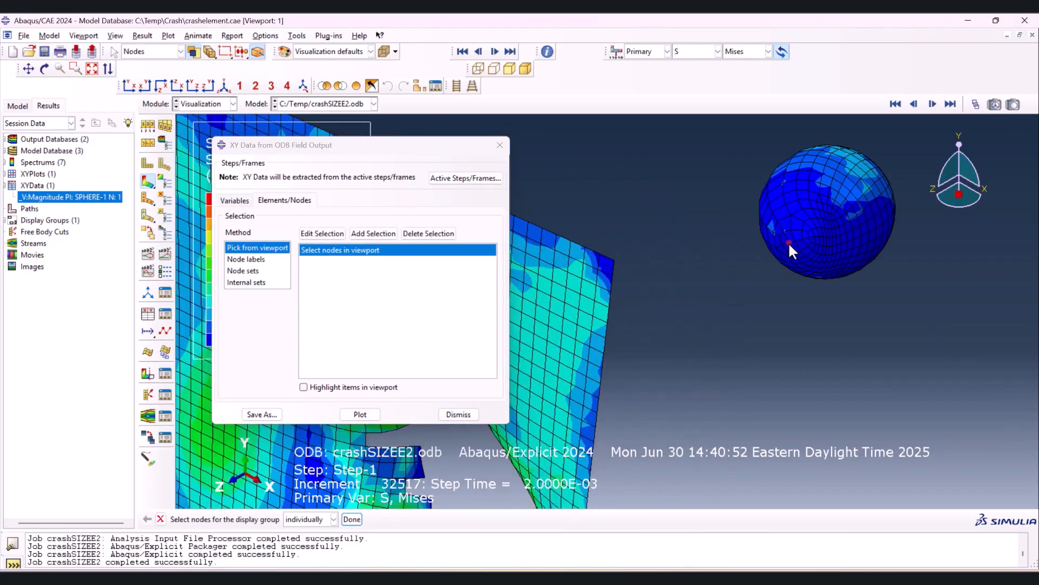
pyautogui.scroll(-3, 748, 222)
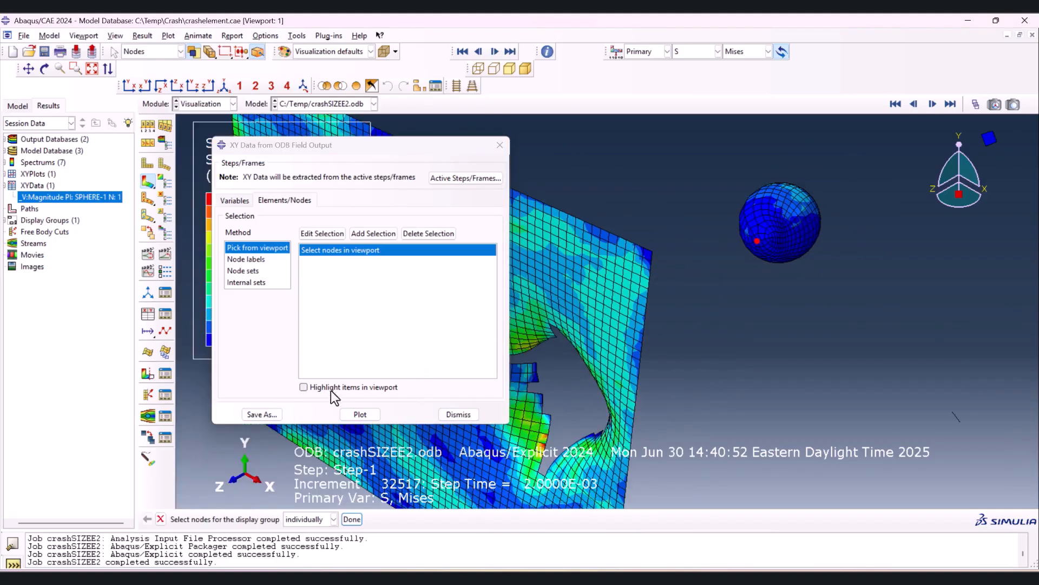
pyautogui.click(360, 415)
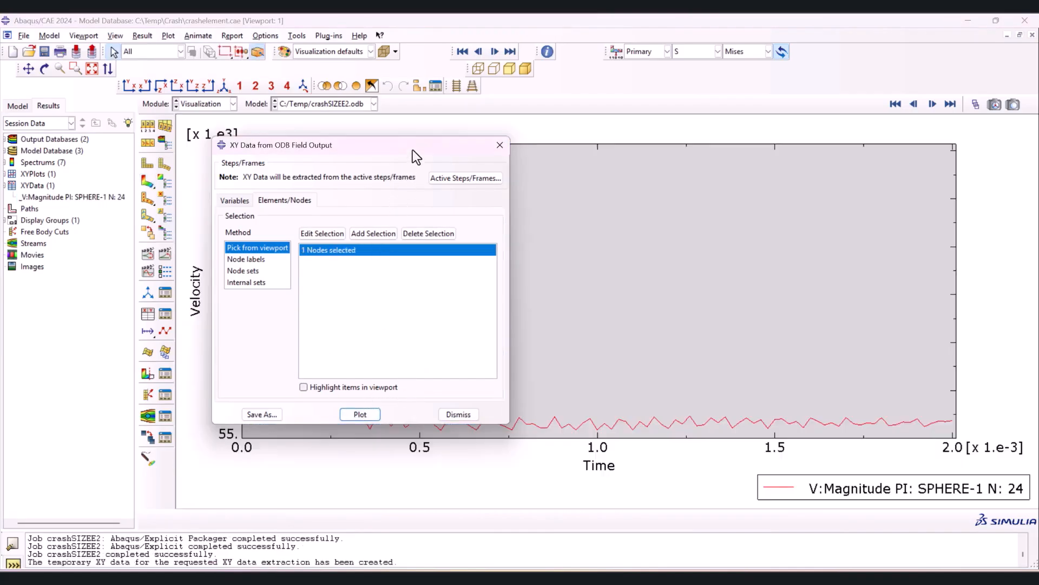
# Copy all time and velocity rows of the plotted sphere-node curve into the Excel sheet starting at cell M2
pyautogui.moveTo(416, 156); pyautogui.dragTo(736, 183)
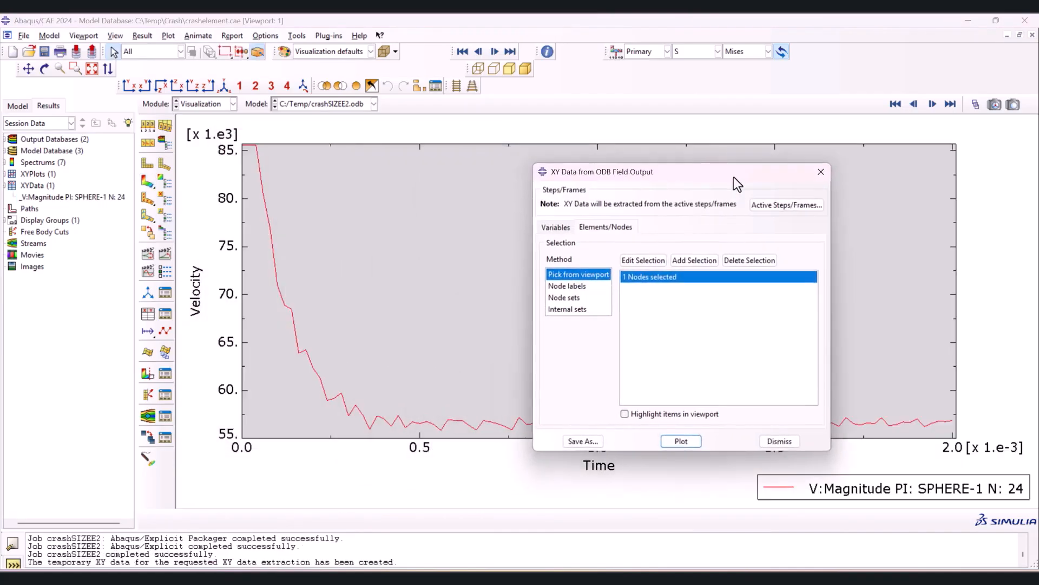
pyautogui.rightClick(22, 197)
pyautogui.click(54, 230)
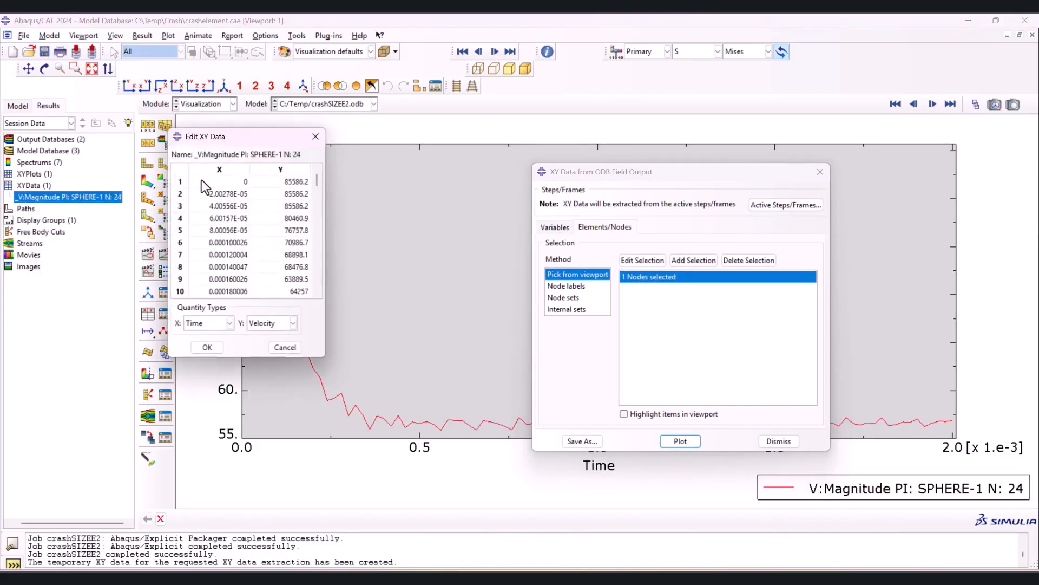
pyautogui.scroll(-14, 285, 208)
pyautogui.moveTo(319, 232); pyautogui.dragTo(311, 314)
pyautogui.hotkey('ctrl', 'a')
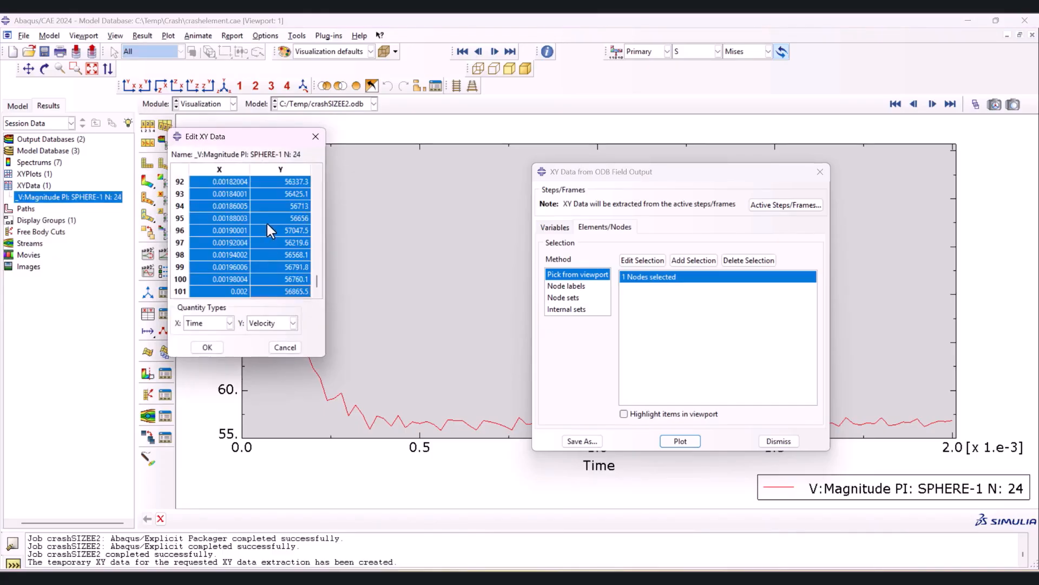
pyautogui.rightClick(267, 222)
pyautogui.click(289, 244)
pyautogui.hotkey('alt', 'Tab')
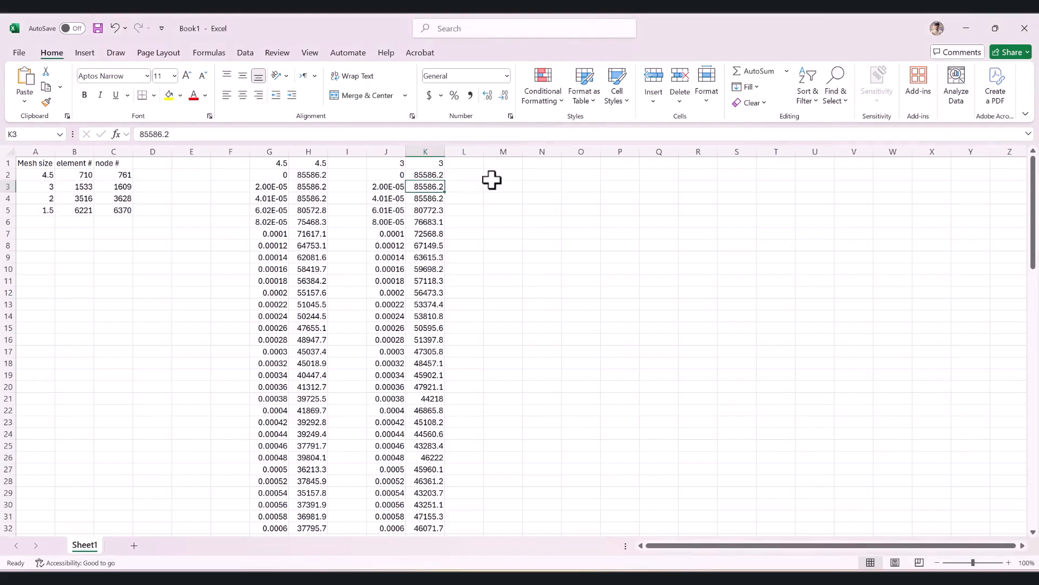
pyautogui.click(510, 180)
pyautogui.hotkey('ctrl', 'v')
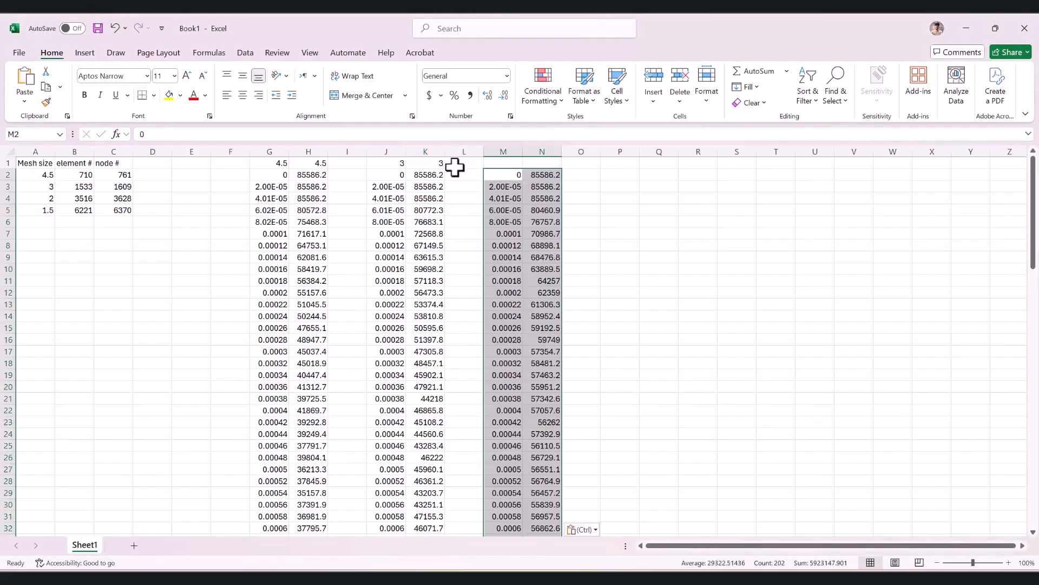
# Label the pasted time and velocity columns M and N with the mesh size 2 in row 1
pyautogui.click(501, 160)
pyautogui.write('2')
pyautogui.click(535, 165)
pyautogui.write('2')
pyautogui.click(577, 186)
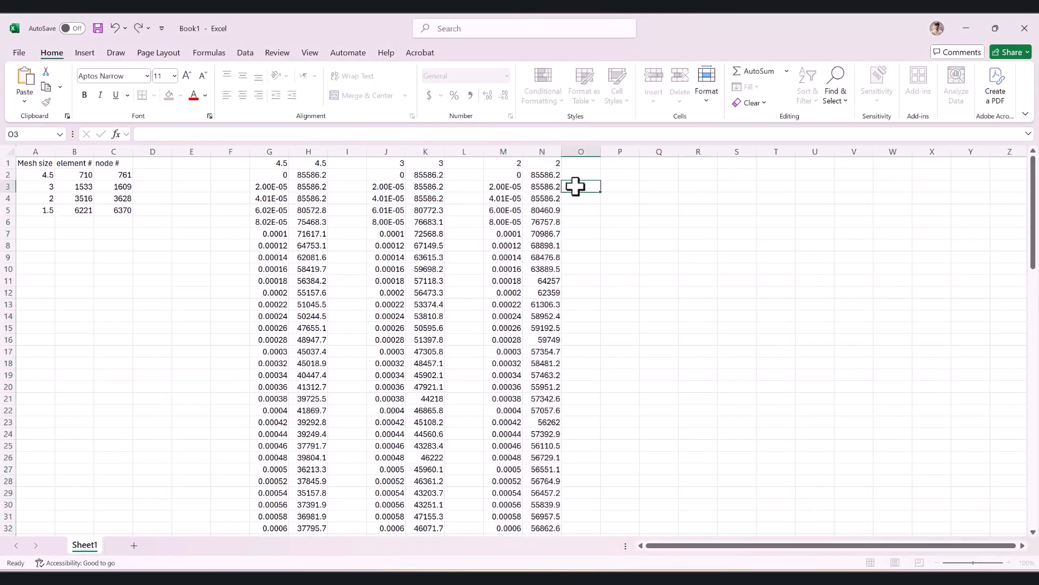
# Switch to Abaqus/CAE and scrub through the crashSIZE15 result frames with the Frame Selector
pyautogui.hotkey('alt', 'Tab')
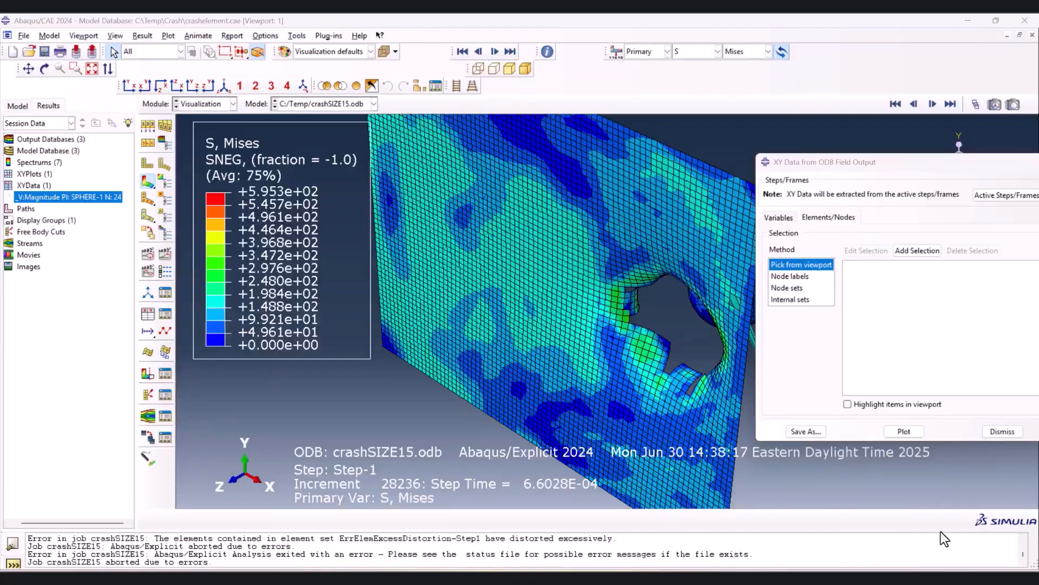
pyautogui.click(976, 105)
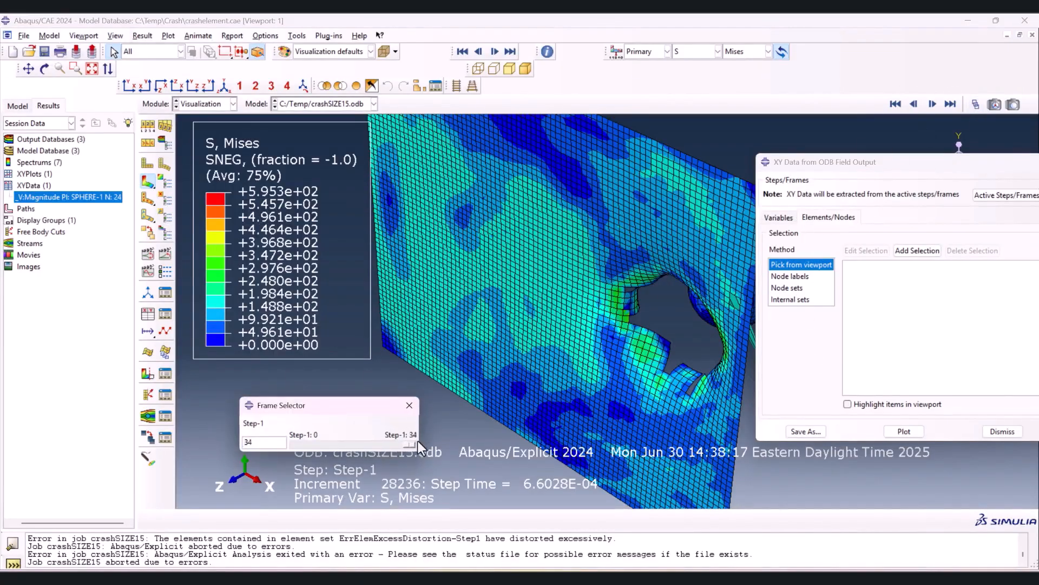
pyautogui.moveTo(408, 444); pyautogui.dragTo(303, 447)
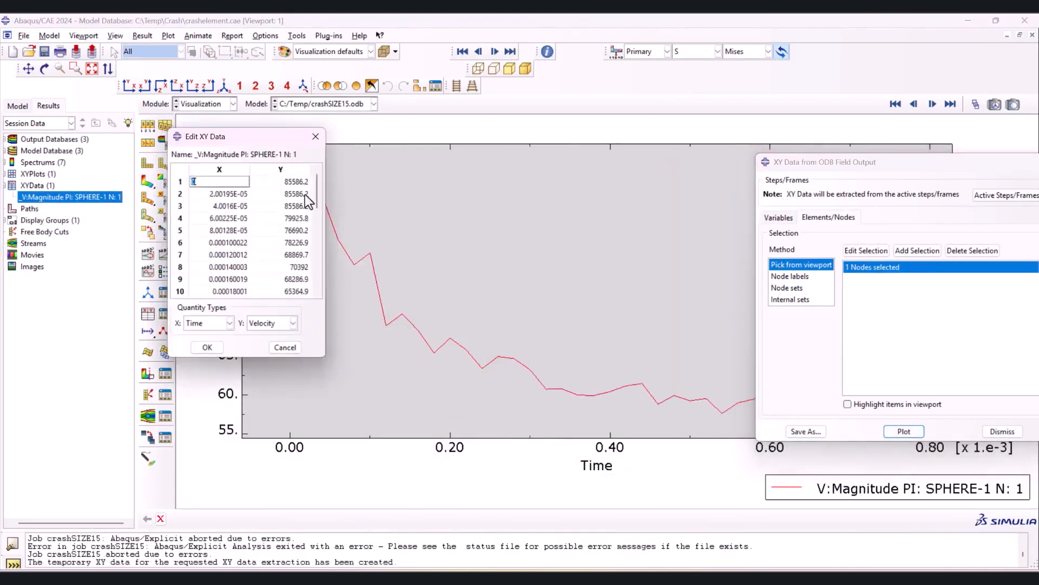
# Copy the crashSIZE15 sphere-node velocity history into Excel from cell P2, label columns P and Q 1.5, and review the pasted rows
pyautogui.moveTo(220, 182); pyautogui.dragTo(292, 296)
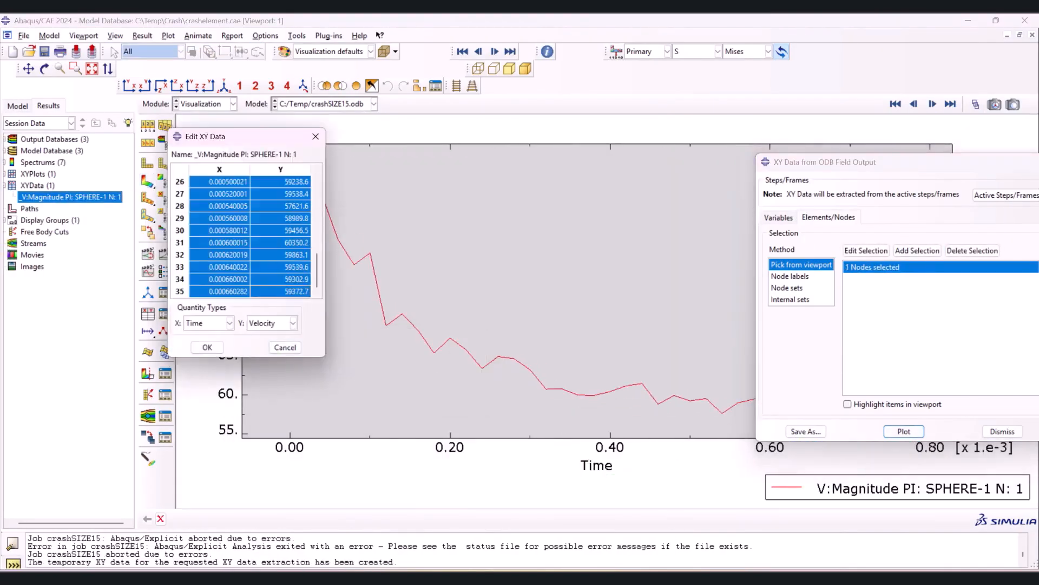
pyautogui.click(623, 164)
pyautogui.write('1.5')
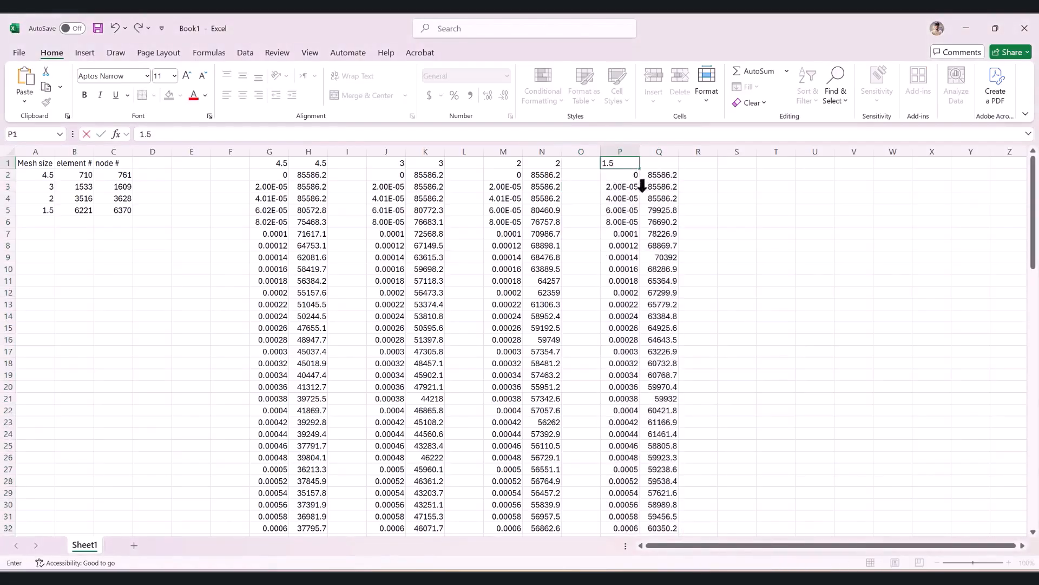
pyautogui.press('Tab')
pyautogui.write('1.5')
pyautogui.click(659, 198)
pyautogui.scroll(-13, 736, 232)
pyautogui.scroll(7, 736, 231)
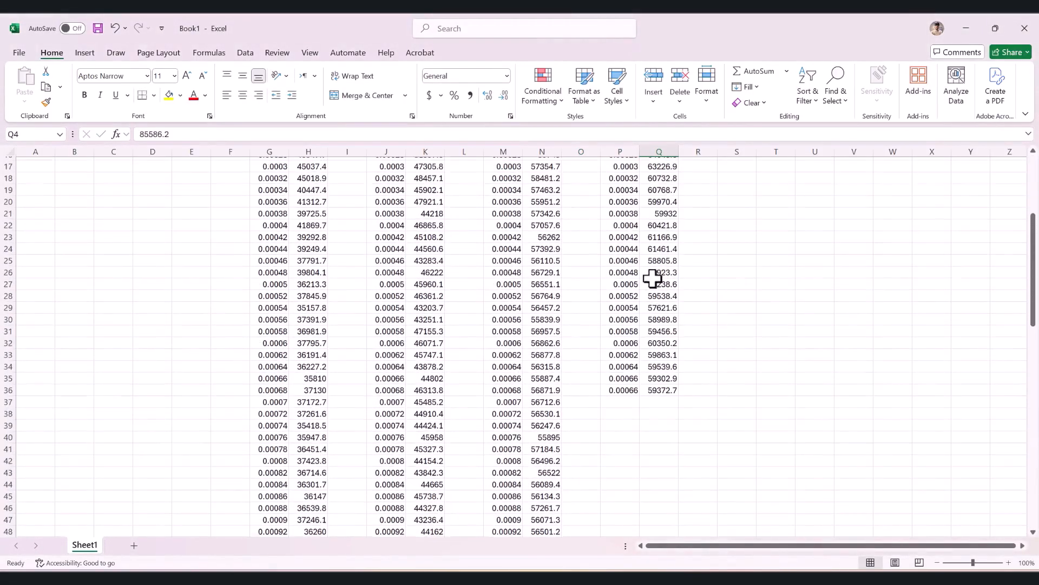
# Compare the velocities of all four mesh sizes across the rows near the end of the 1.5 data
pyautogui.click(656, 364)
pyautogui.moveTo(657, 366); pyautogui.dragTo(312, 363)
pyautogui.scroll(6, 710, 369)
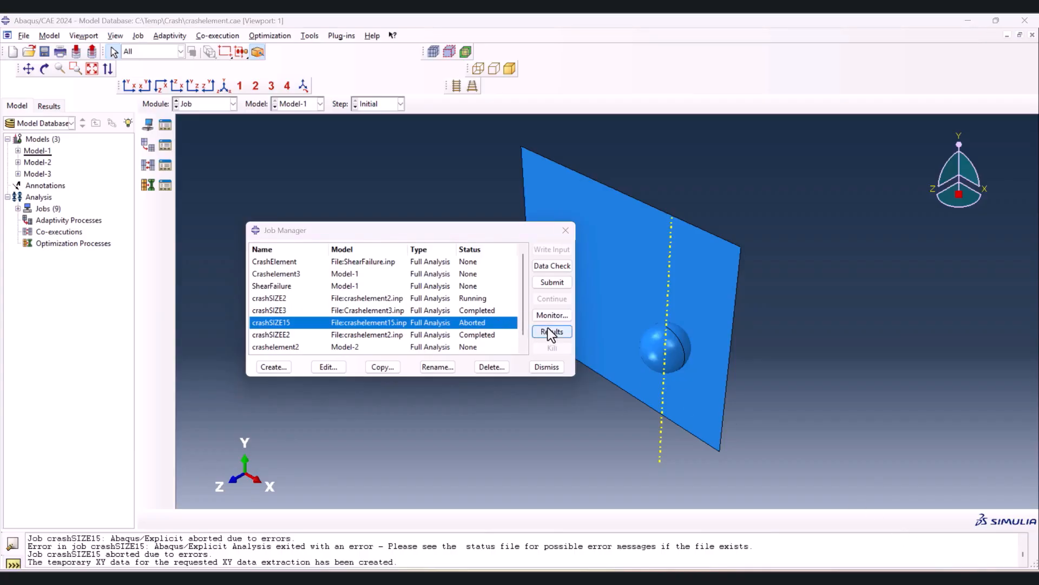
# Switch to Abaqus/CAE, open the crashSIZE15 results, and inspect the perforated plate and sphere before restoring the isometric view
pyautogui.click(551, 332)
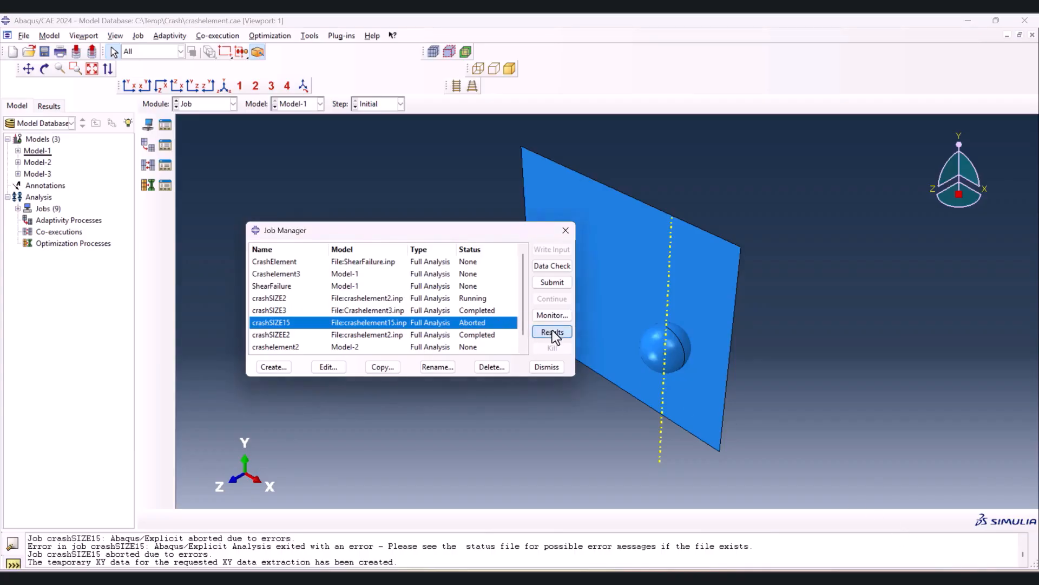
pyautogui.keyDown('ctrl'); pyautogui.keyDown('alt'); pyautogui.moveTo(534, 301); pyautogui.dragTo(433, 217); pyautogui.keyUp('alt'); pyautogui.keyUp('ctrl')
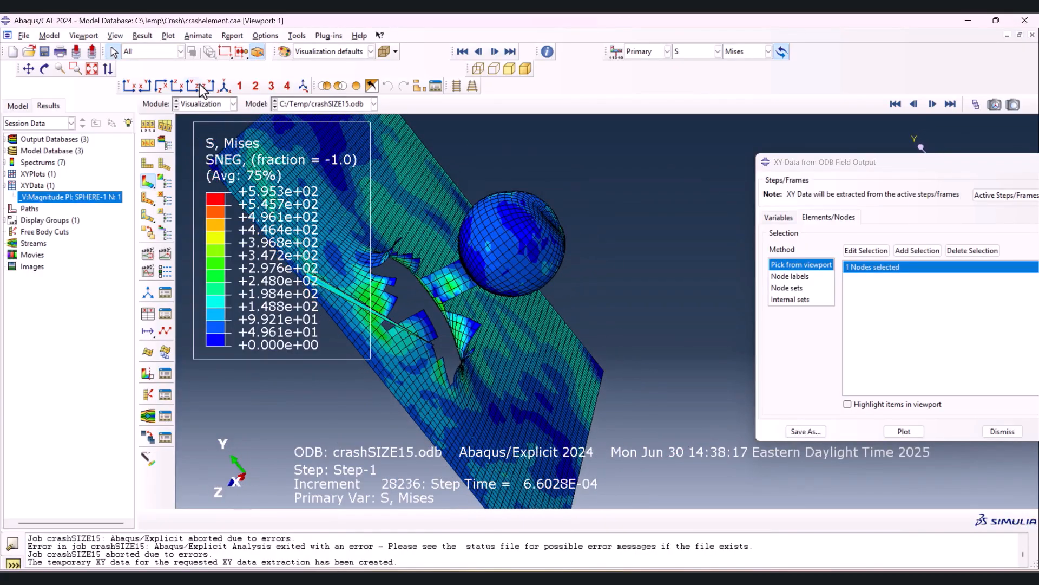
pyautogui.click(224, 85)
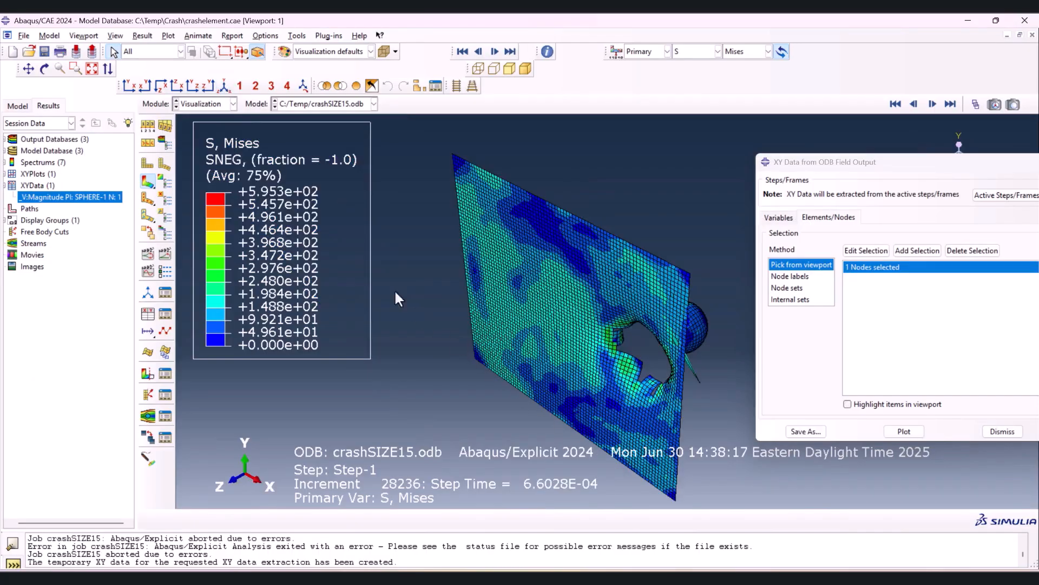
# Switch to Excel, copy the 4.5 time and velocity columns G and H into columns T and U, and clear T1 and U1
pyautogui.hotkey('alt', 'Tab')
pyautogui.click(235, 149)
pyautogui.hotkey('ctrl', 'c')
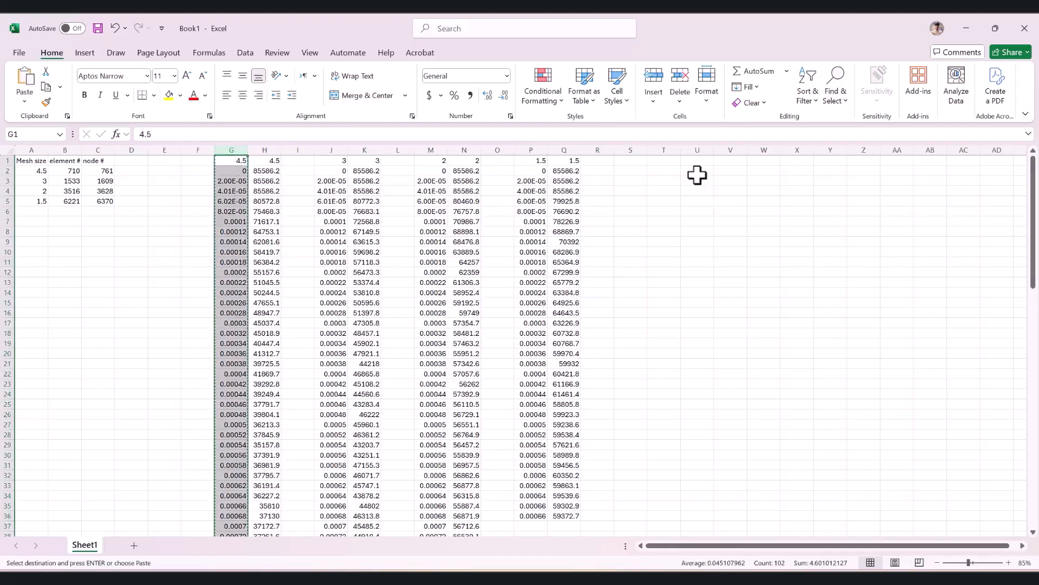
pyautogui.click(666, 163)
pyautogui.hotkey('ctrl', 'v')
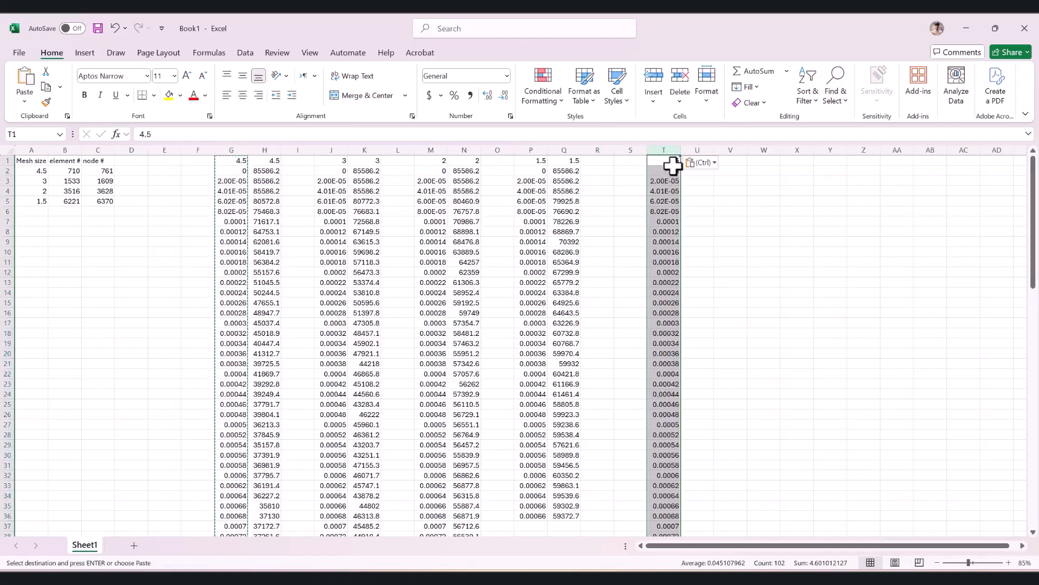
pyautogui.click(673, 164)
pyautogui.click(710, 166)
pyautogui.hotkey('ctrl', 'v')
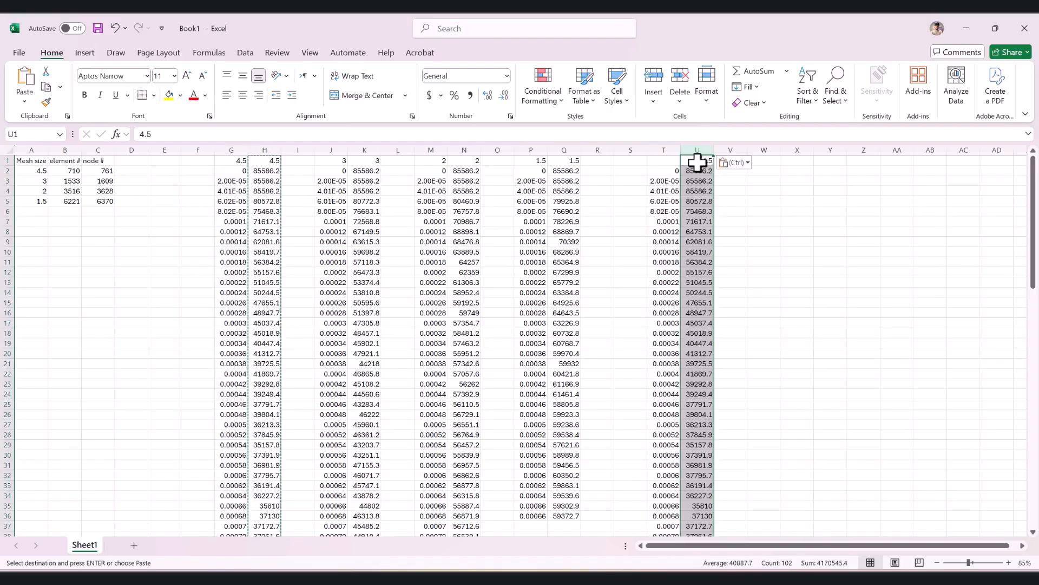
# Copy the velocity columns K, N and Q for mesh sizes 3, 2 and 1.5 into columns V to X
pyautogui.click(365, 150)
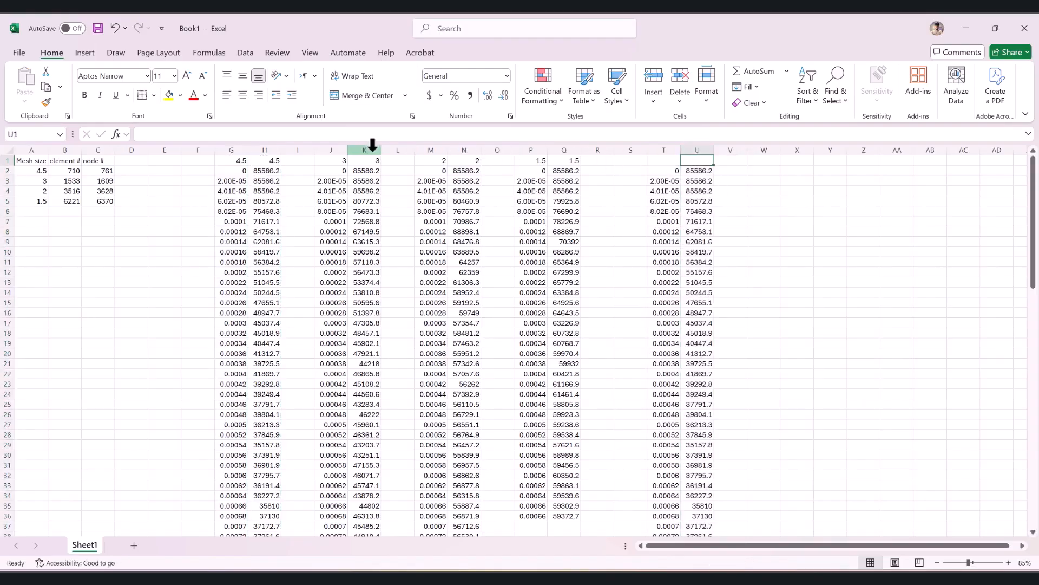
pyautogui.keyDown('ctrl'); pyautogui.click(464, 150); pyautogui.keyUp('ctrl')
pyautogui.keyDown('ctrl'); pyautogui.click(564, 150); pyautogui.keyUp('ctrl')
pyautogui.hotkey('ctrl', 'c')
pyautogui.click(731, 161)
pyautogui.hotkey('ctrl', 'v')
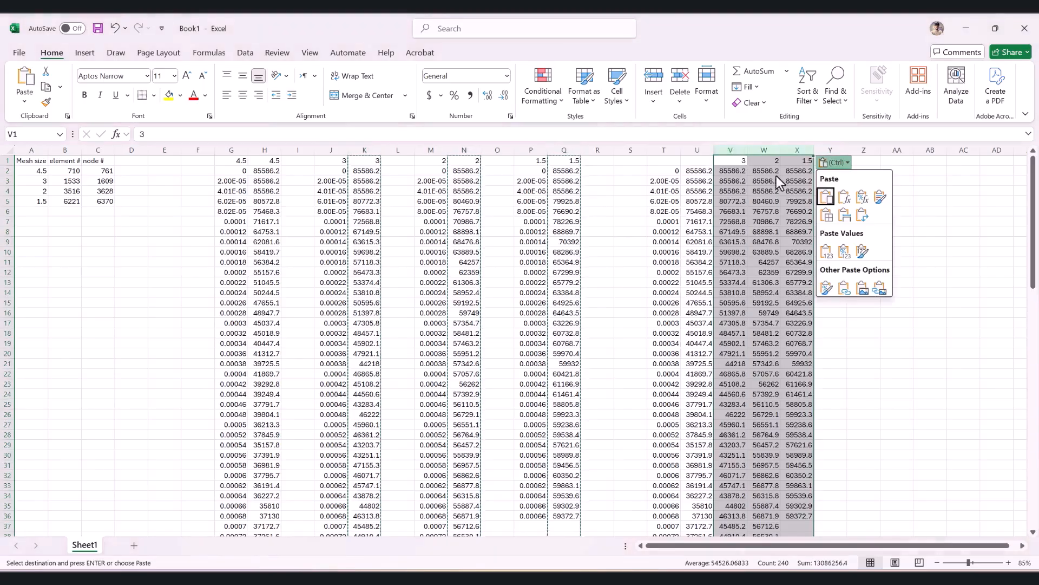
pyautogui.click(883, 331)
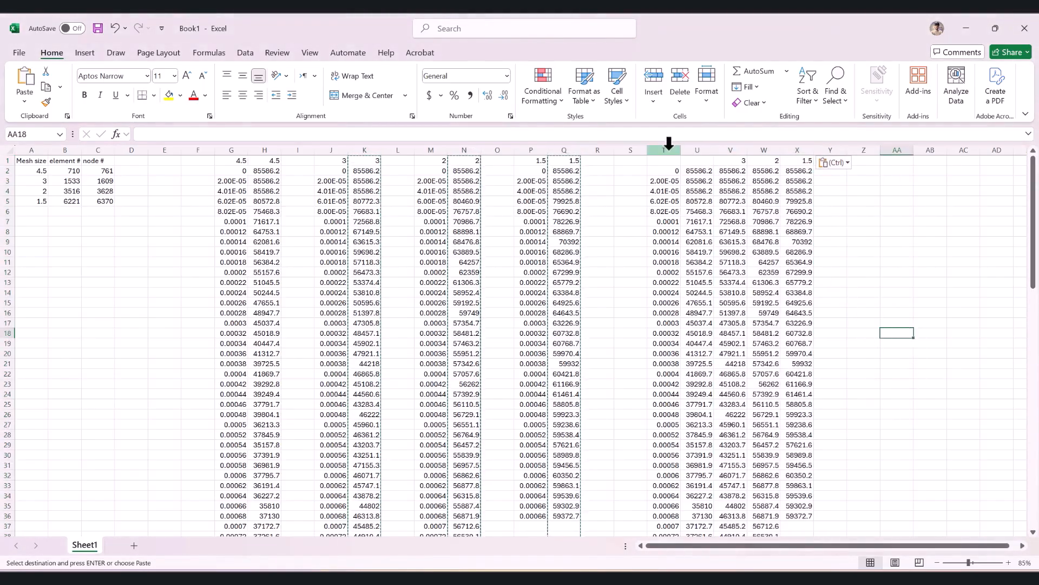
# Label the velocity column U with the mesh size 4.5 in row 1
pyautogui.click(699, 161)
pyautogui.write('4.5')
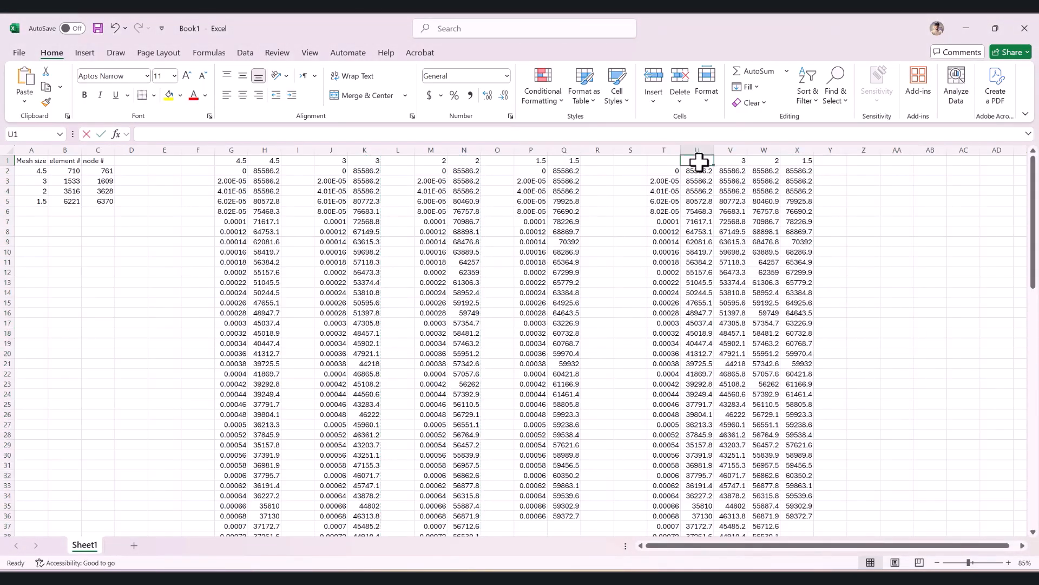
pyautogui.press('Tab')
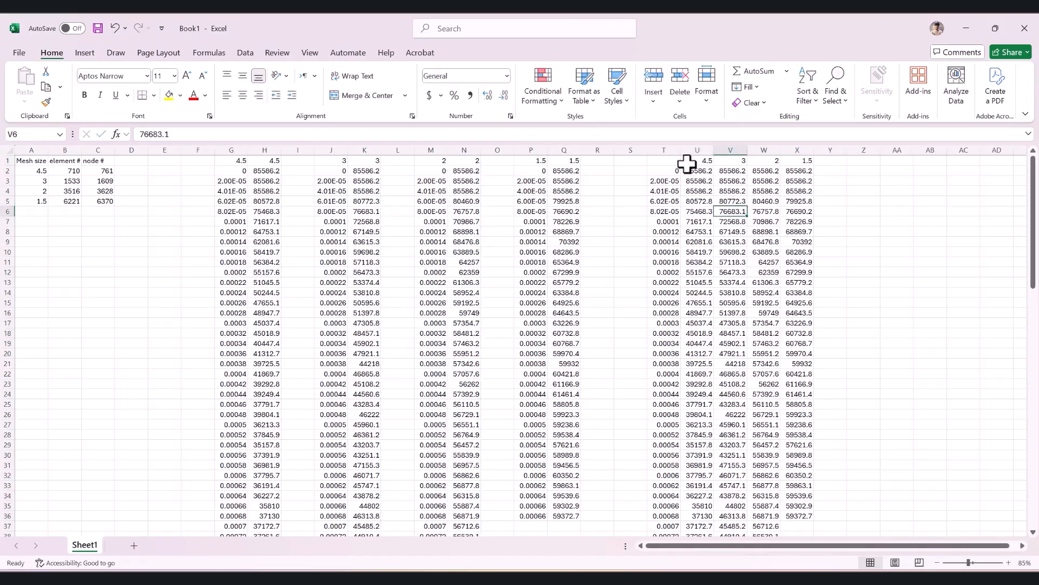
# Insert a scatter chart with smooth lines from columns T to X, then enlarge it and move it over columns G to R
pyautogui.moveTo(665, 150); pyautogui.dragTo(793, 159)
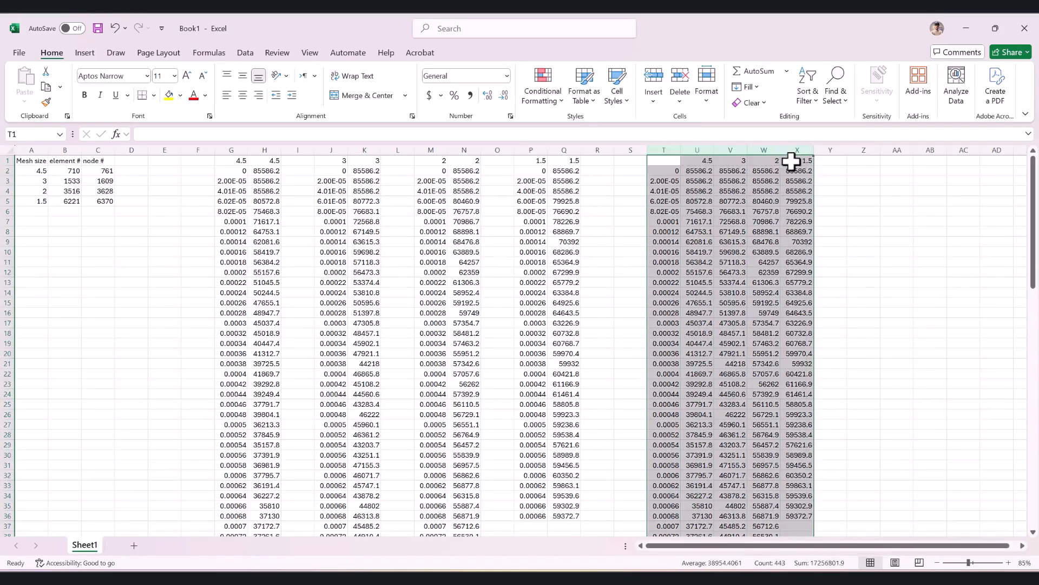
pyautogui.click(86, 53)
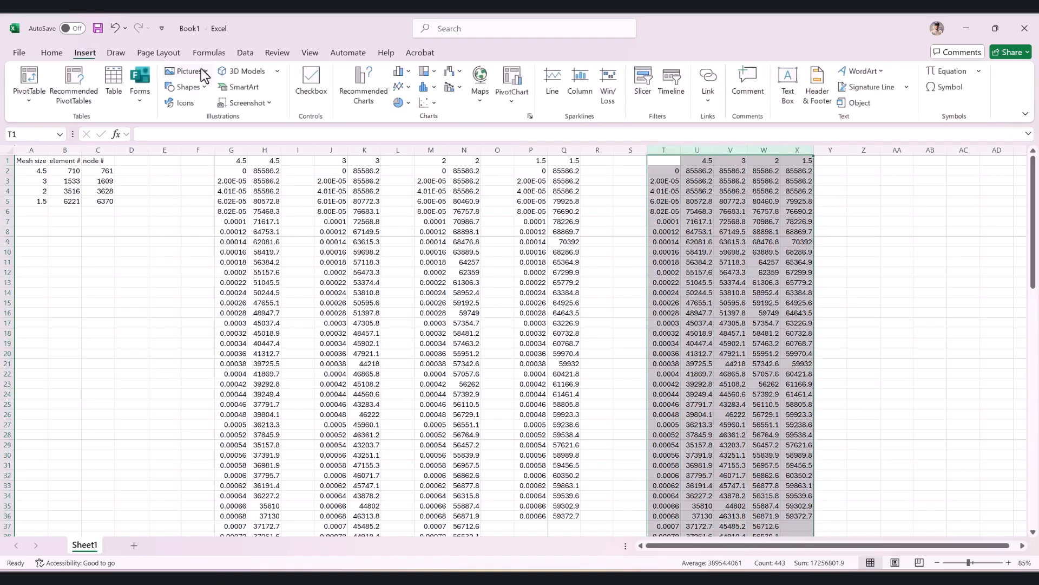
pyautogui.click(431, 104)
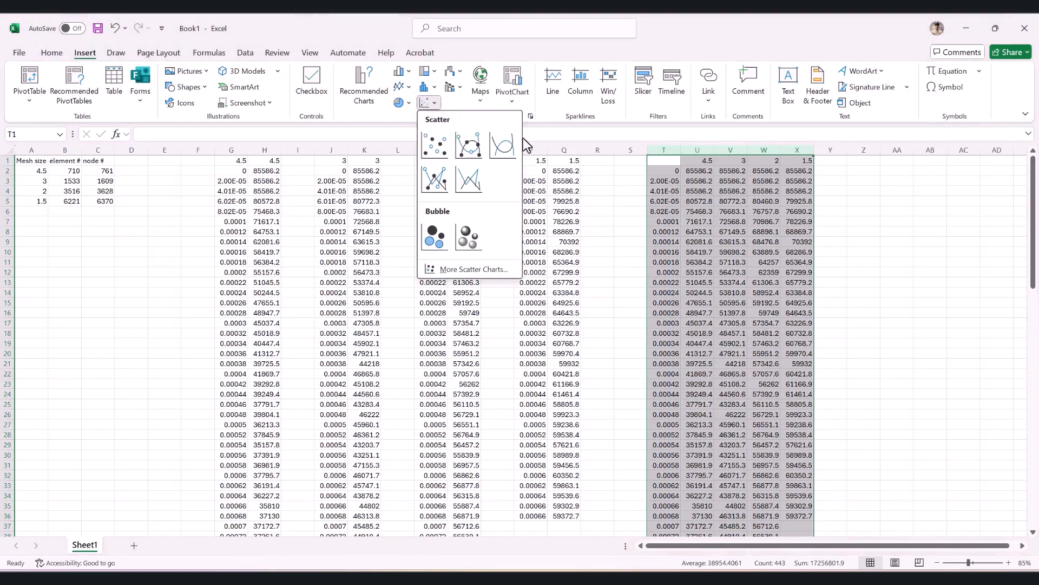
pyautogui.click(497, 147)
pyautogui.doubleClick(478, 294)
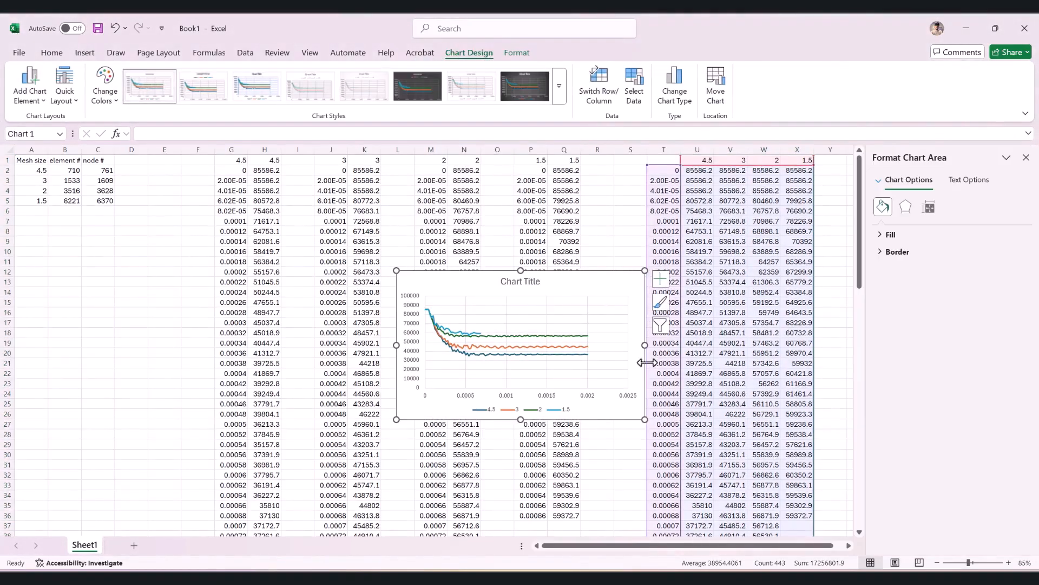
pyautogui.moveTo(643, 420); pyautogui.dragTo(748, 498)
pyautogui.moveTo(581, 322); pyautogui.dragTo(434, 254)
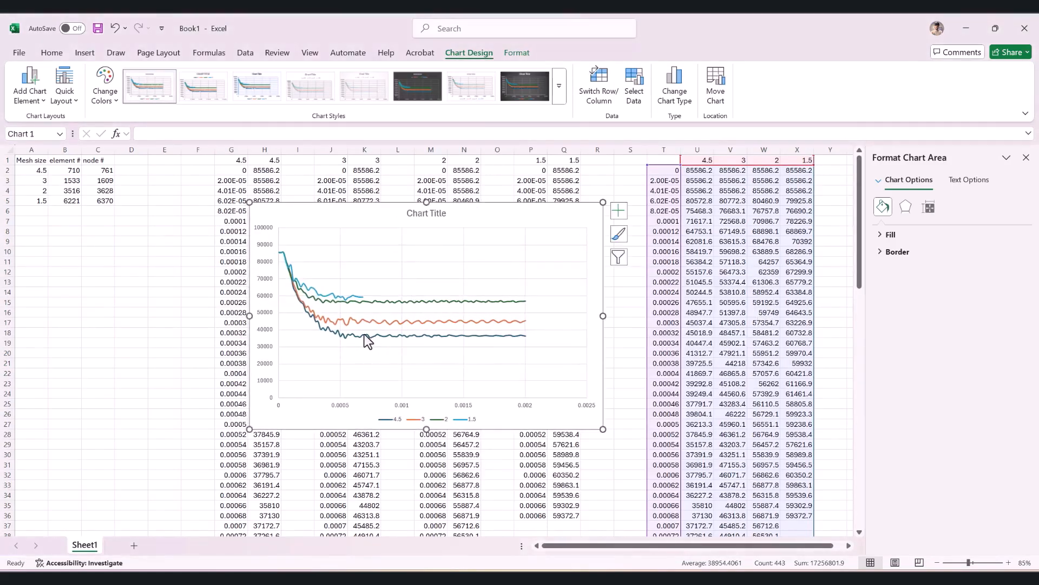
# Examine the chart's velocity curves for the different mesh sizes near the end of the 1.5 curve
pyautogui.moveTo(360, 337)
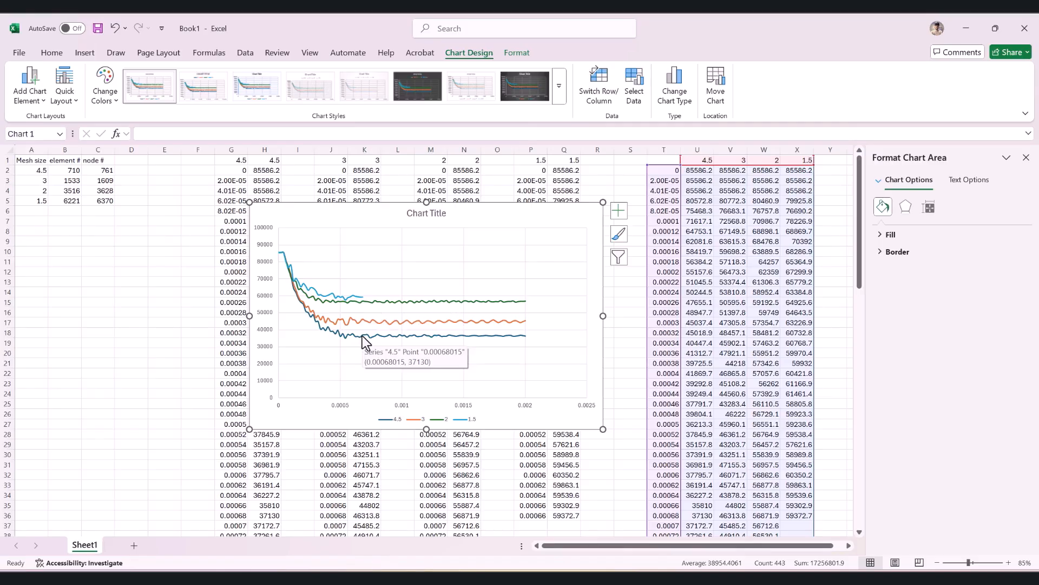
pyautogui.click(361, 302)
pyautogui.click(360, 304)
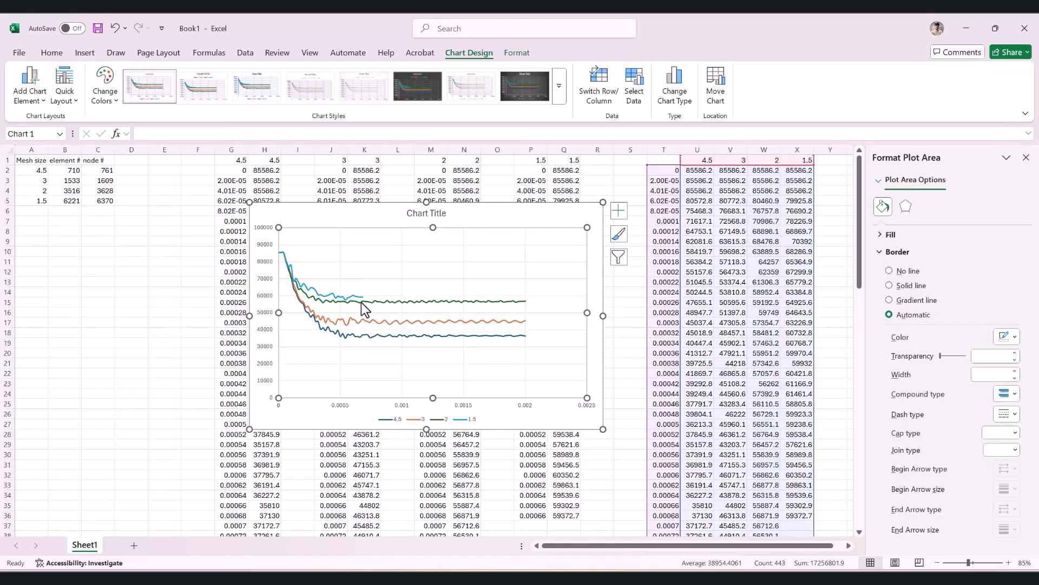
pyautogui.moveTo(362, 298)
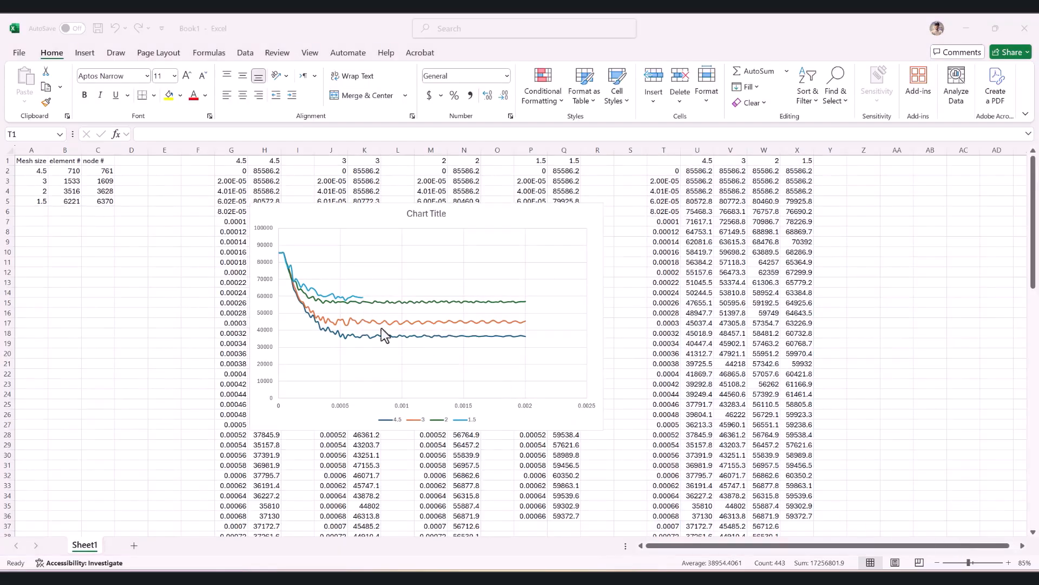
pyautogui.moveTo(363, 301)
pyautogui.click(873, 181)
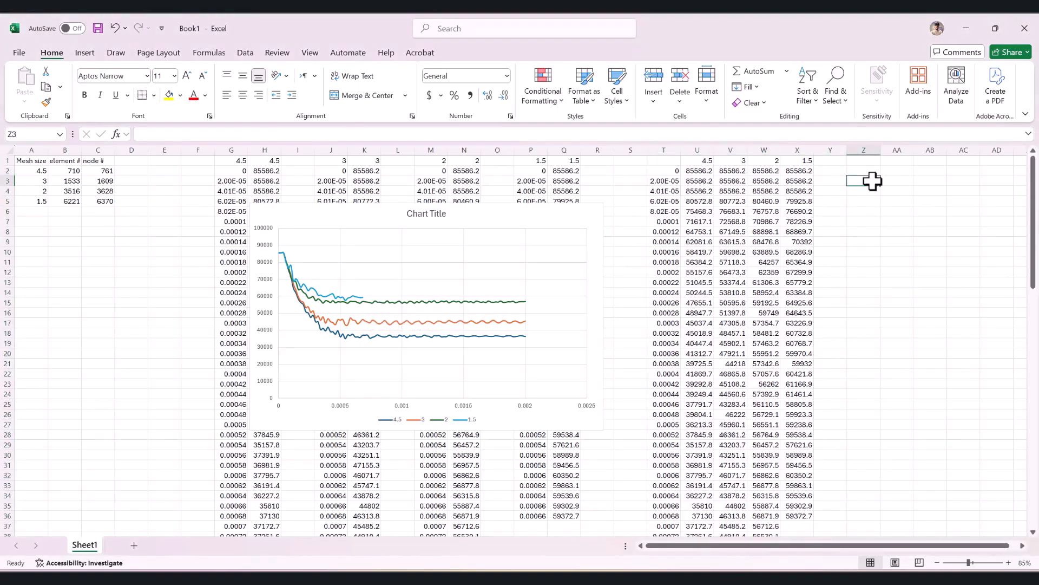
pyautogui.write('59000-56000)')
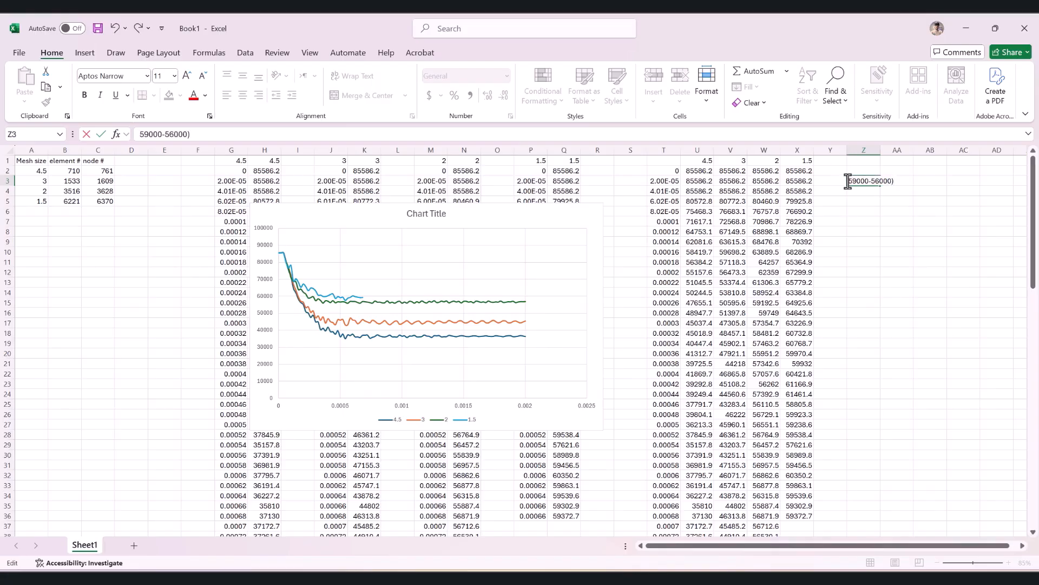
pyautogui.click(848, 181)
pyautogui.write('(')
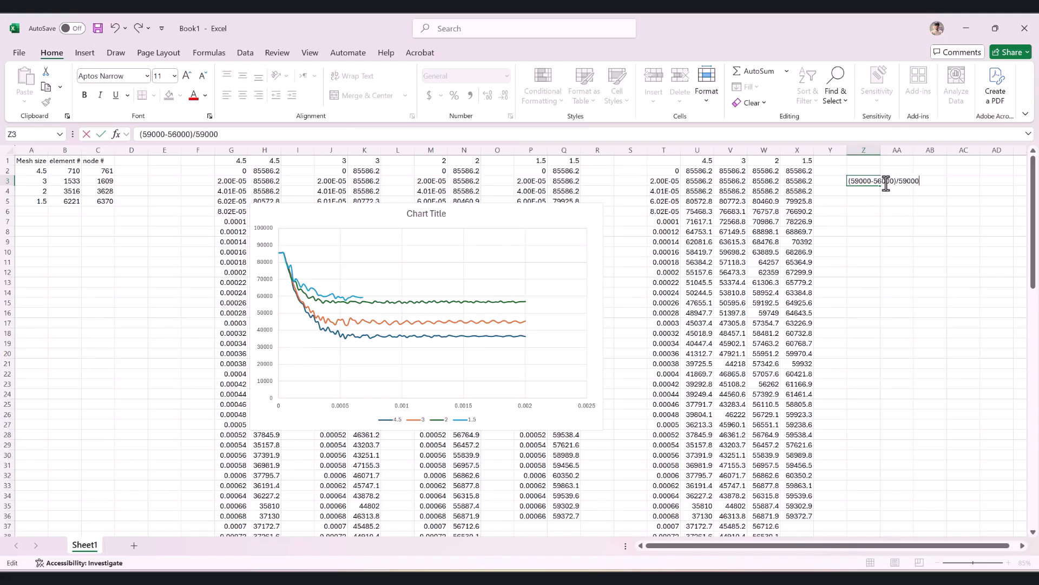
pyautogui.write(')')
pyautogui.click(850, 181)
pyautogui.write('(')
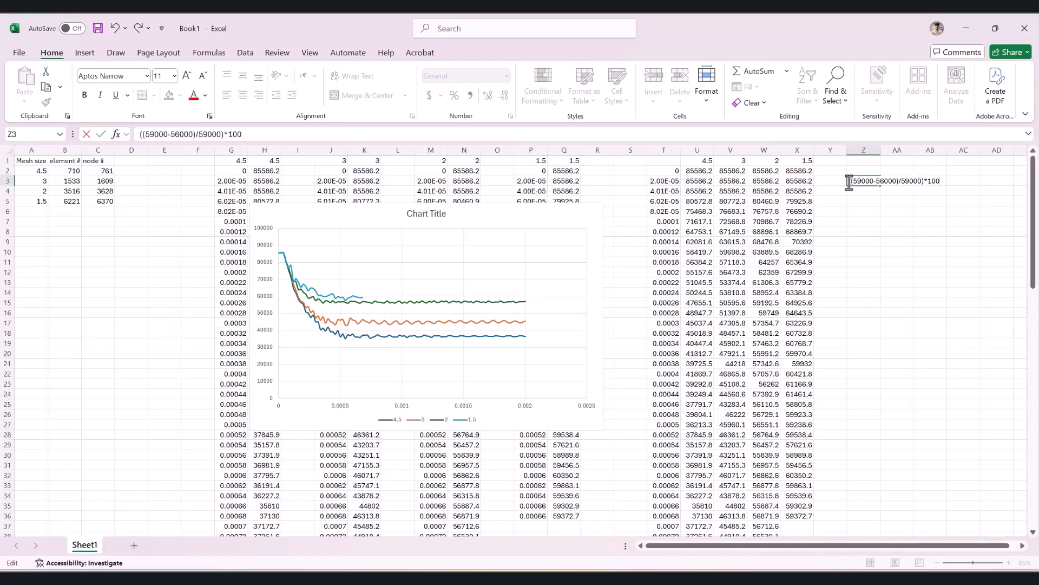
pyautogui.write('=')
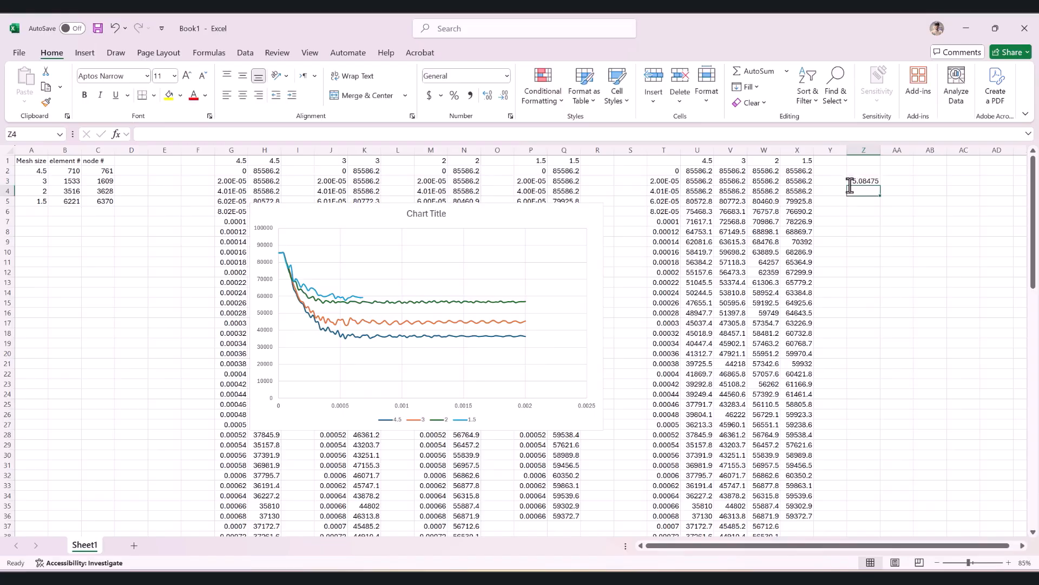
pyautogui.click(863, 180)
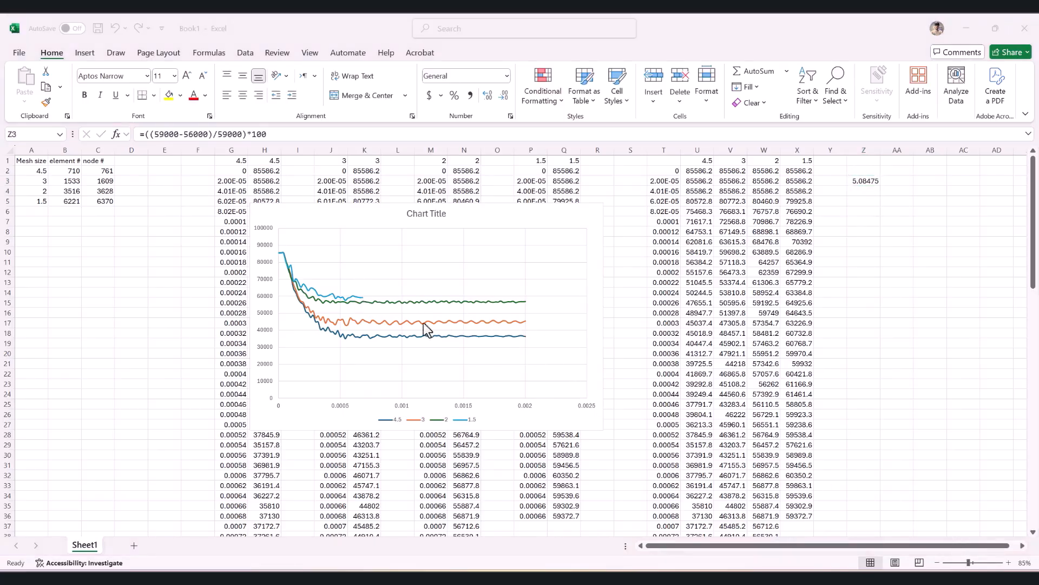
pyautogui.moveTo(361, 303)
pyautogui.moveTo(360, 329)
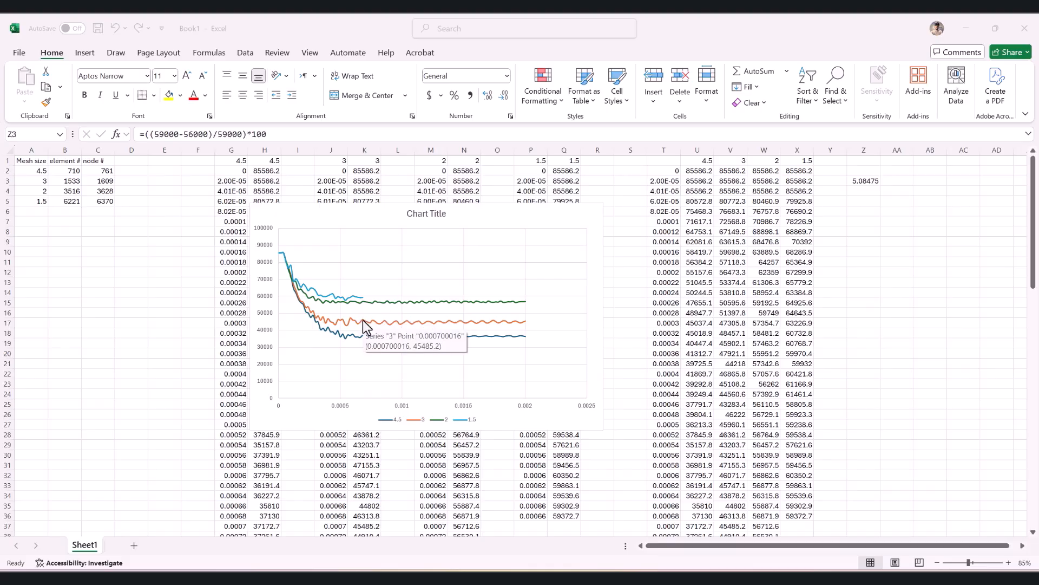
pyautogui.click(864, 182)
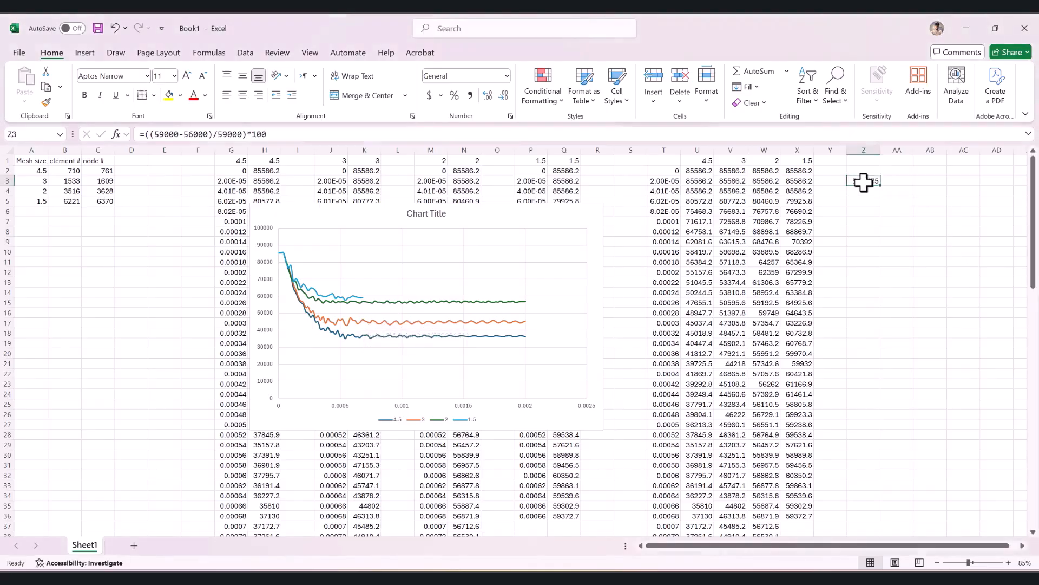
pyautogui.moveTo(155, 134); pyautogui.dragTo(162, 135)
pyautogui.click(161, 135)
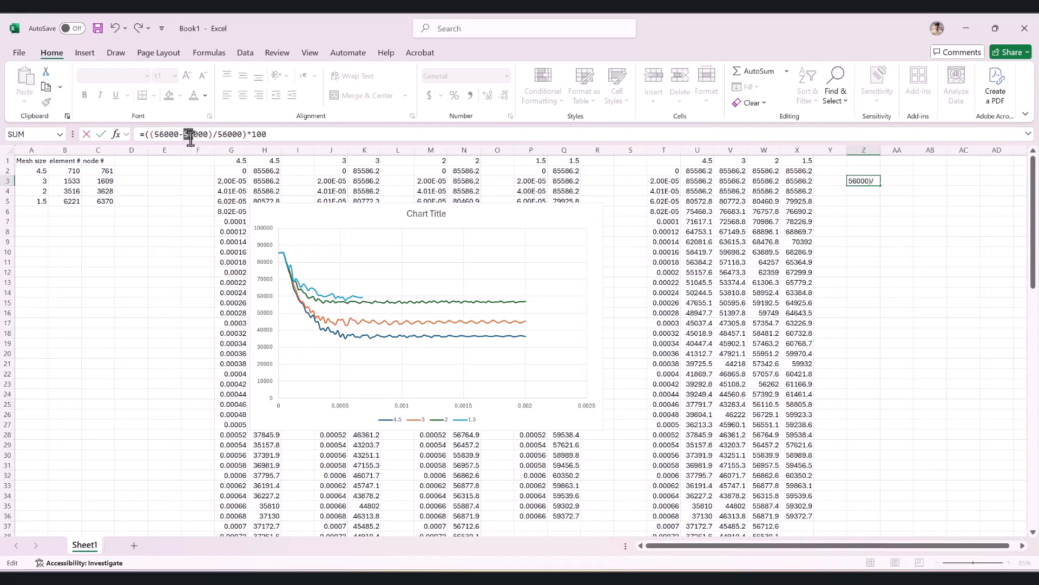
pyautogui.write('45')
pyautogui.press('Return')
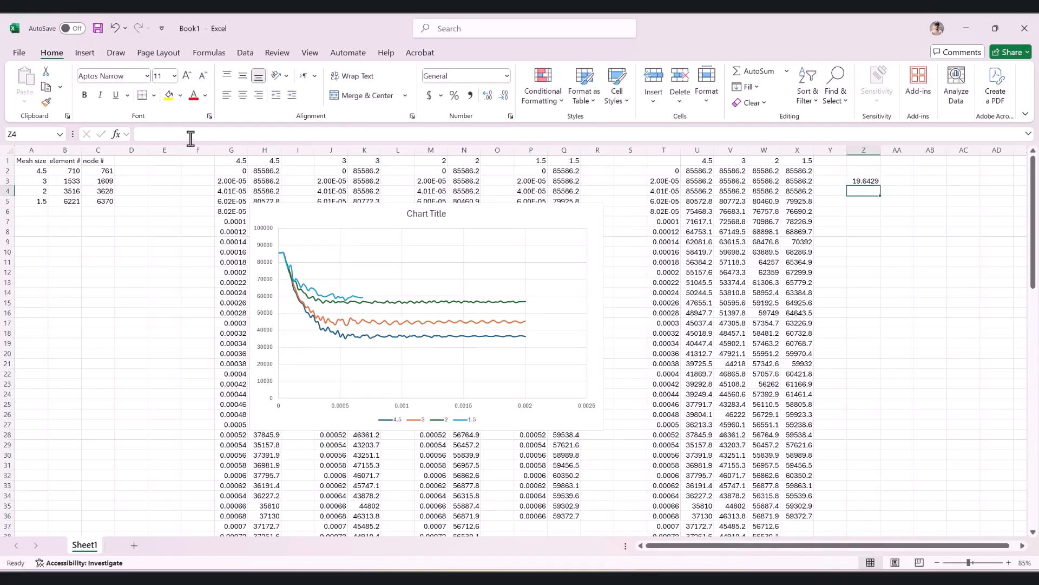
# Compare the percentage difference in Z3 with the mesh 3 and 4.5 curves on the chart
pyautogui.click(873, 183)
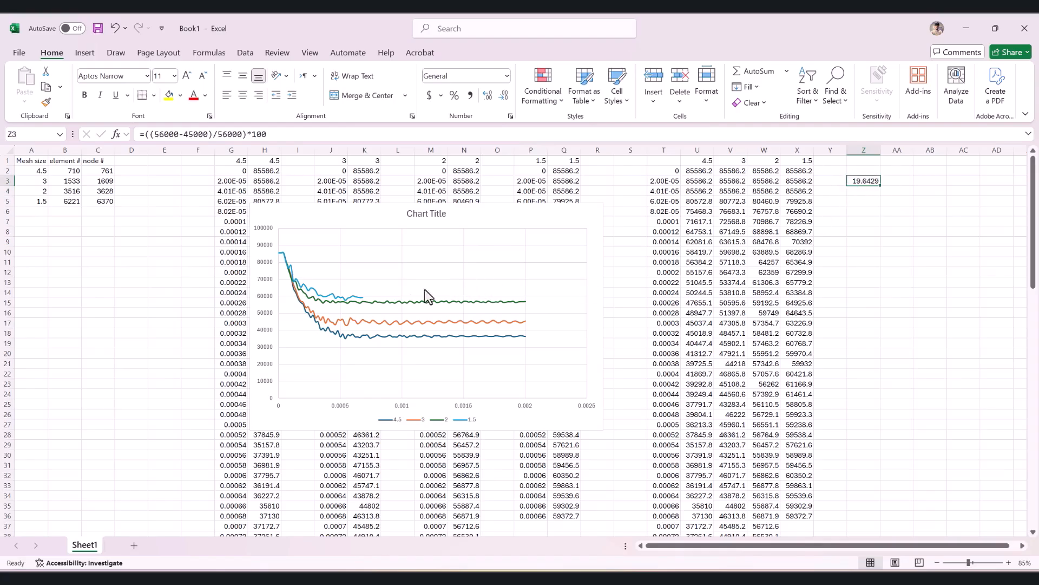
pyautogui.click(363, 324)
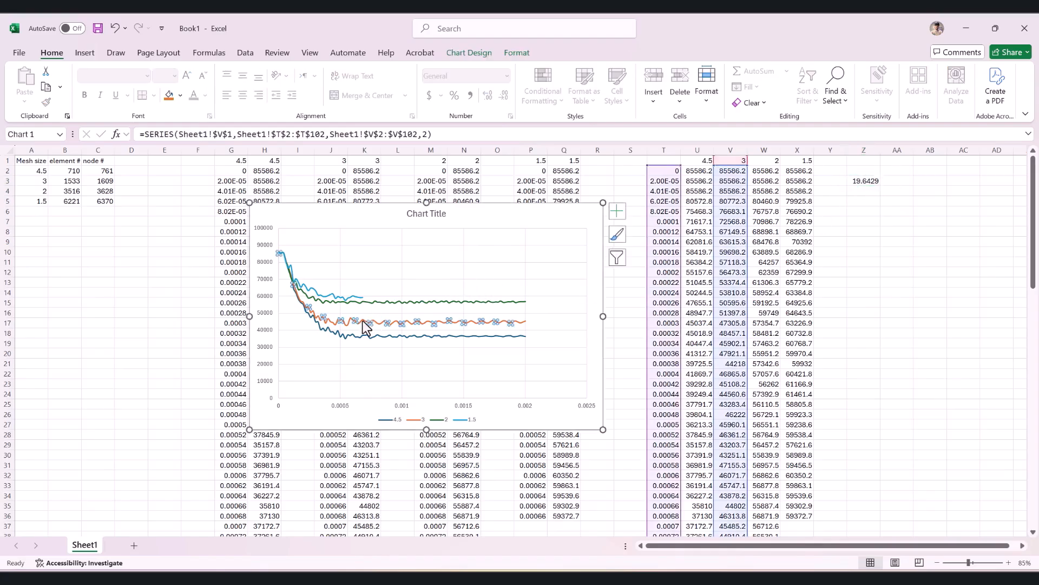
pyautogui.click(869, 181)
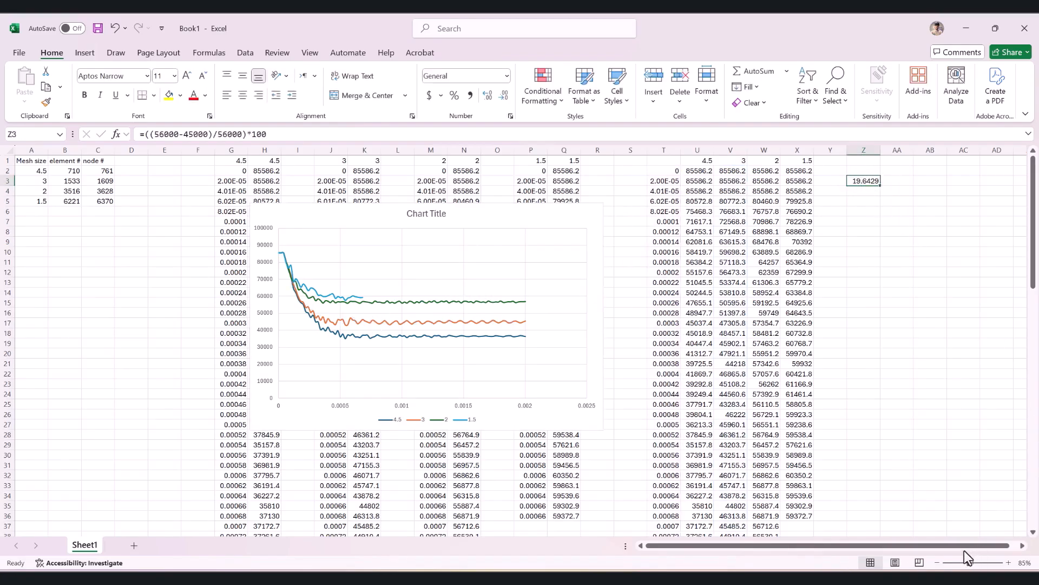
pyautogui.click(356, 322)
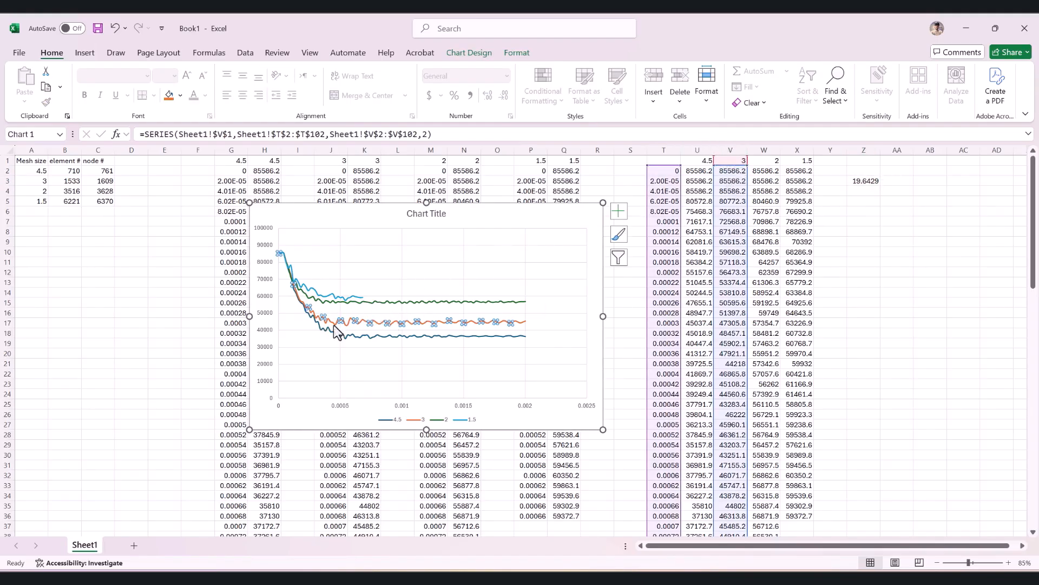
pyautogui.click(355, 339)
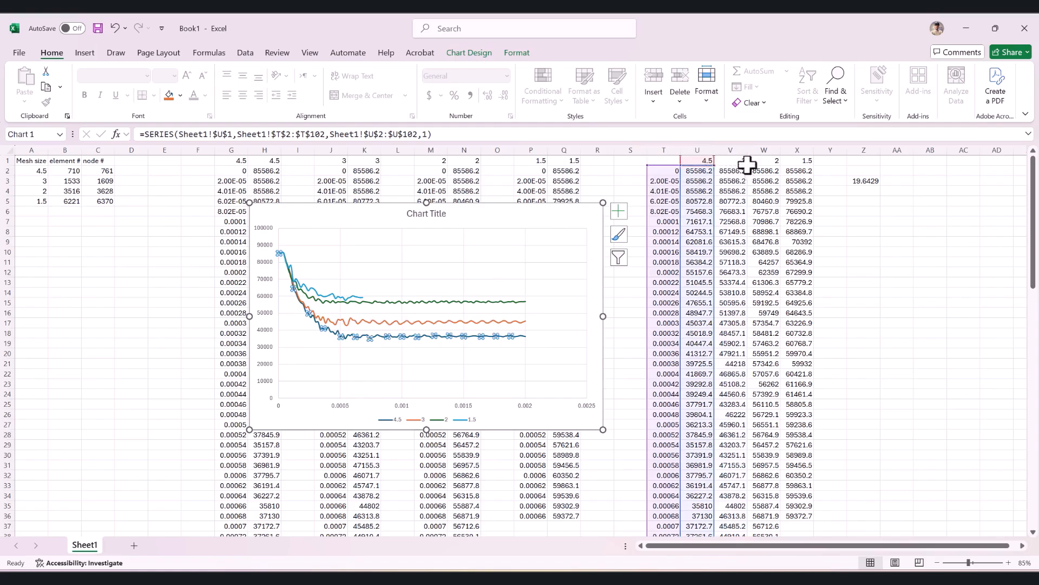
# Copy the element counts in B2:B5 to cells AC5:AC8
pyautogui.click(771, 163)
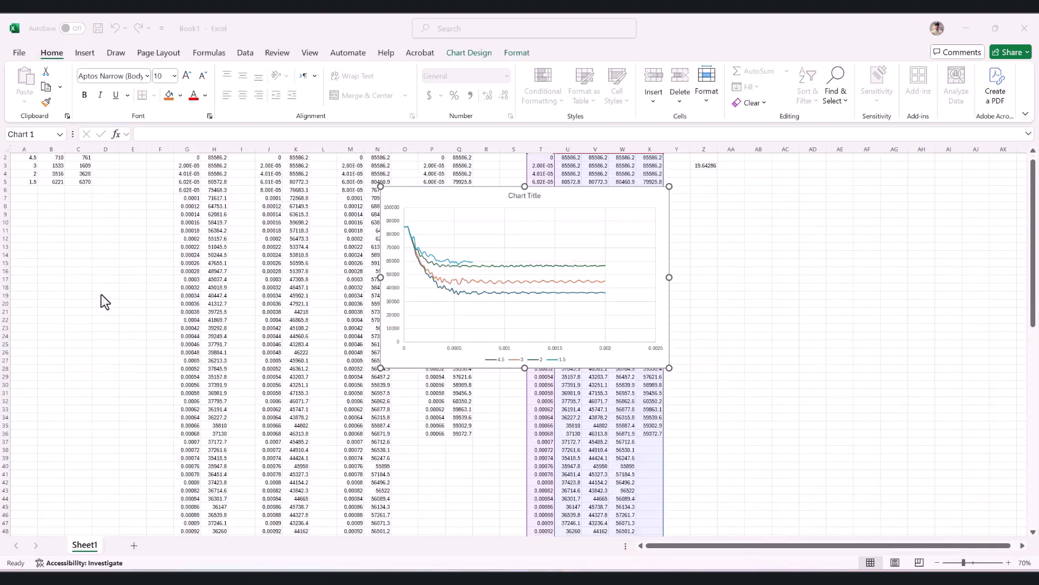
pyautogui.scroll(1, 73, 204)
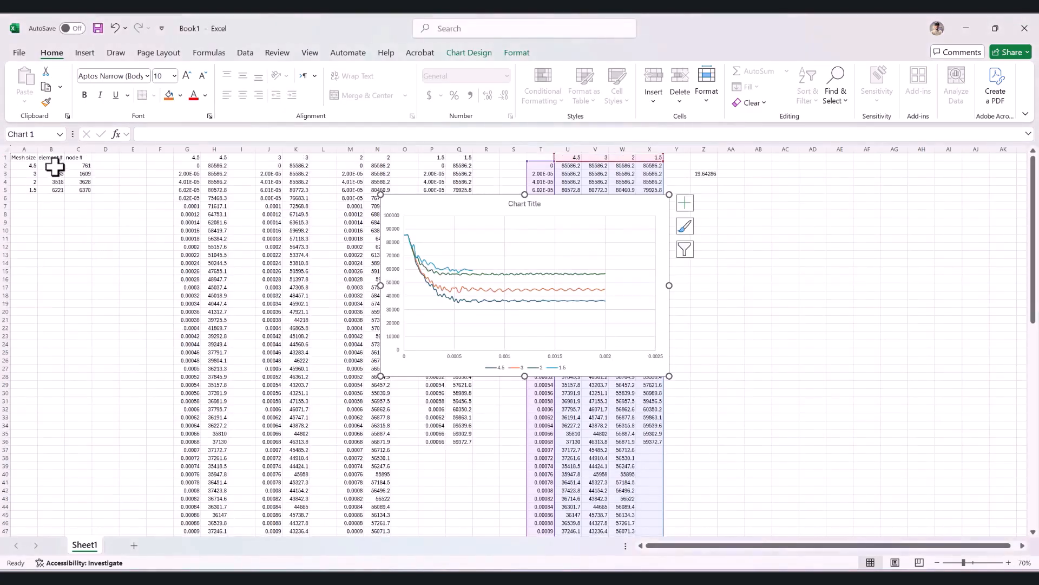
pyautogui.moveTo(55, 165); pyautogui.dragTo(54, 190)
pyautogui.hotkey('ctrl', 'c')
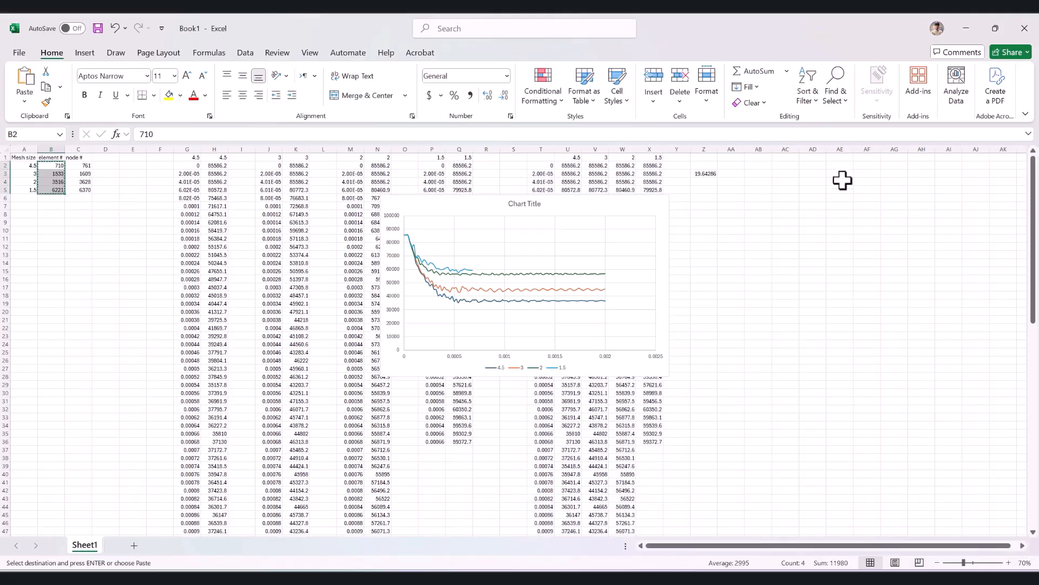
pyautogui.click(788, 189)
pyautogui.hotkey('ctrl', 'v')
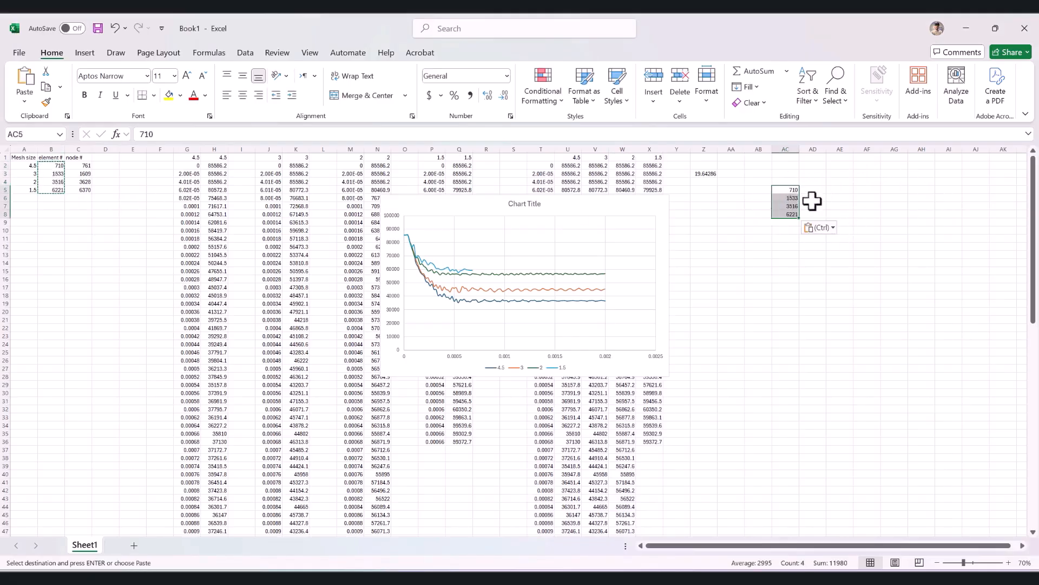
# Shift the velocity chart's title slightly to the right and up within the chart area
pyautogui.click(506, 203)
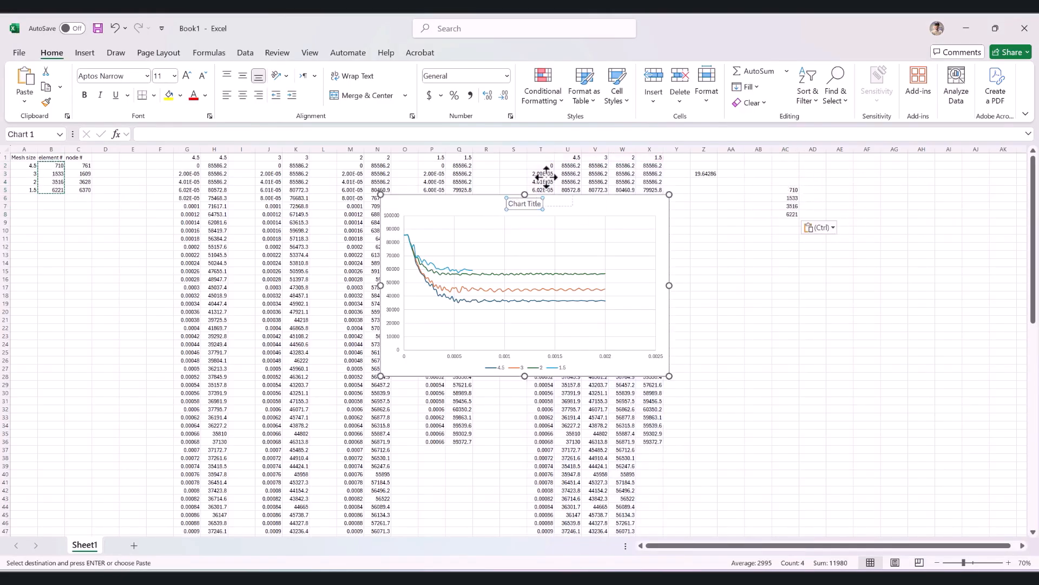
pyautogui.moveTo(547, 177); pyautogui.dragTo(546, 178)
pyautogui.moveTo(498, 202); pyautogui.dragTo(523, 143)
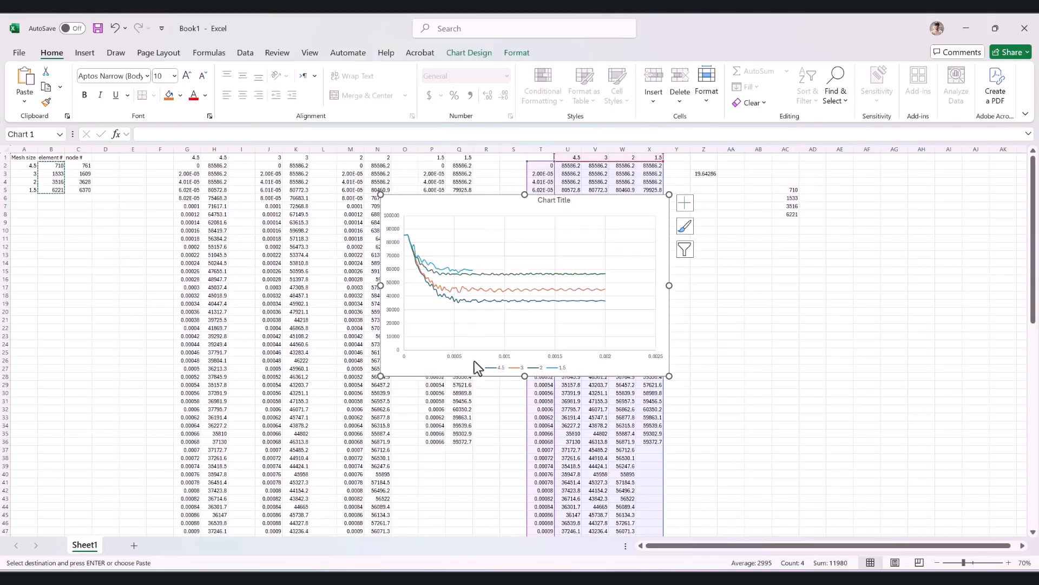
# Copy the row 36 velocities of the 1.5 and 2 meshes from Q36 and N36 into AD8 and AD7
pyautogui.click(464, 441)
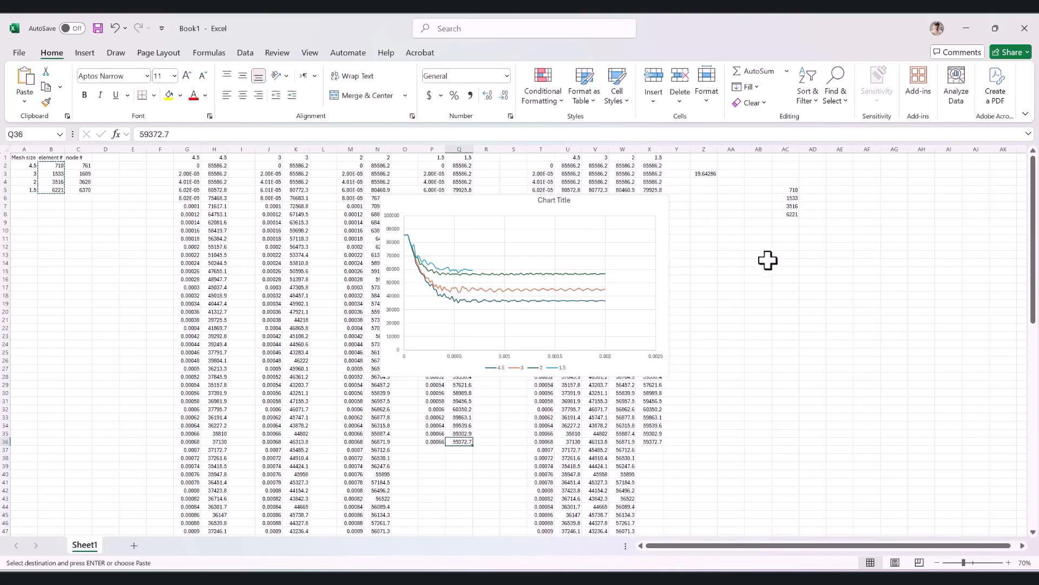
pyautogui.click(811, 214)
pyautogui.hotkey('ctrl', 'v')
pyautogui.click(378, 441)
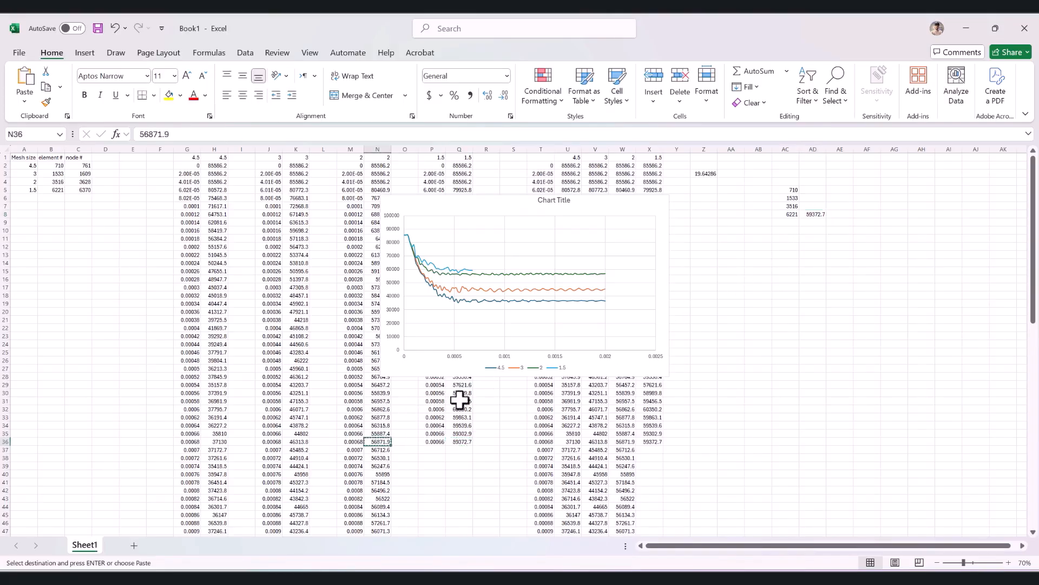
pyautogui.click(818, 206)
pyautogui.hotkey('ctrl', 'v')
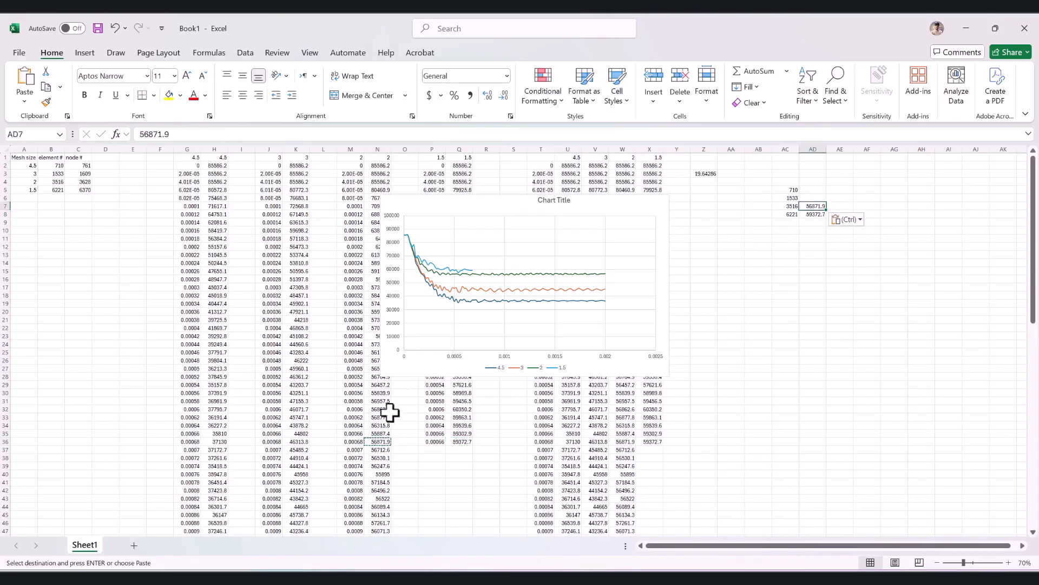
# Copy the row 36 velocities of the 3 and 4.5 meshes from K36 and H36 into AD6 and AD5
pyautogui.click(297, 442)
pyautogui.hotkey('ctrl', 'c')
pyautogui.click(820, 198)
pyautogui.hotkey('ctrl', 'v')
pyautogui.click(223, 441)
pyautogui.hotkey('ctrl', 'c')
pyautogui.click(818, 191)
pyautogui.hotkey('ctrl', 'v')
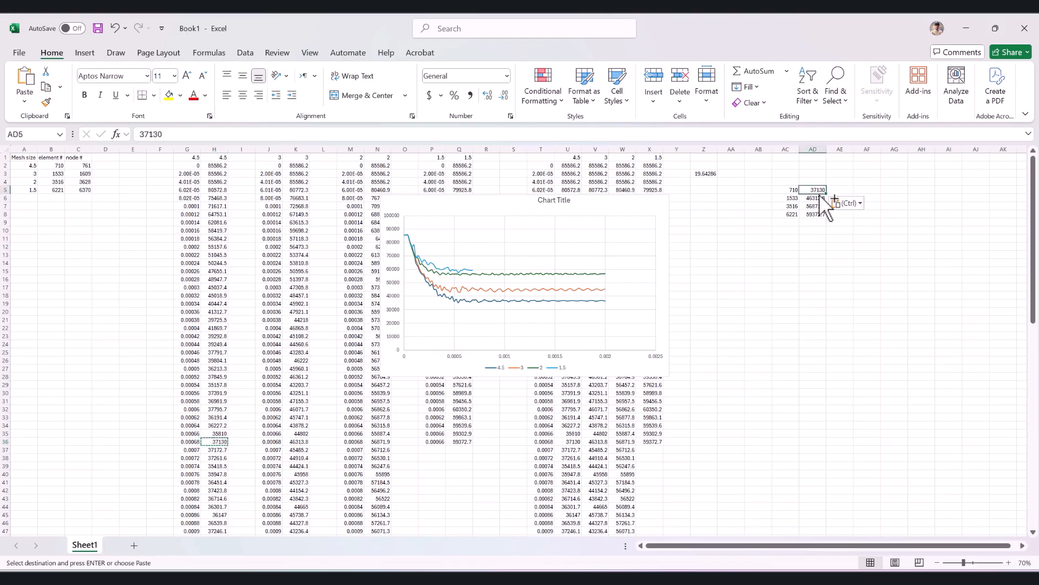
# Insert a scatter chart with smooth lines and markers from AC5:AD8 and place it below that data
pyautogui.moveTo(791, 190); pyautogui.dragTo(818, 214)
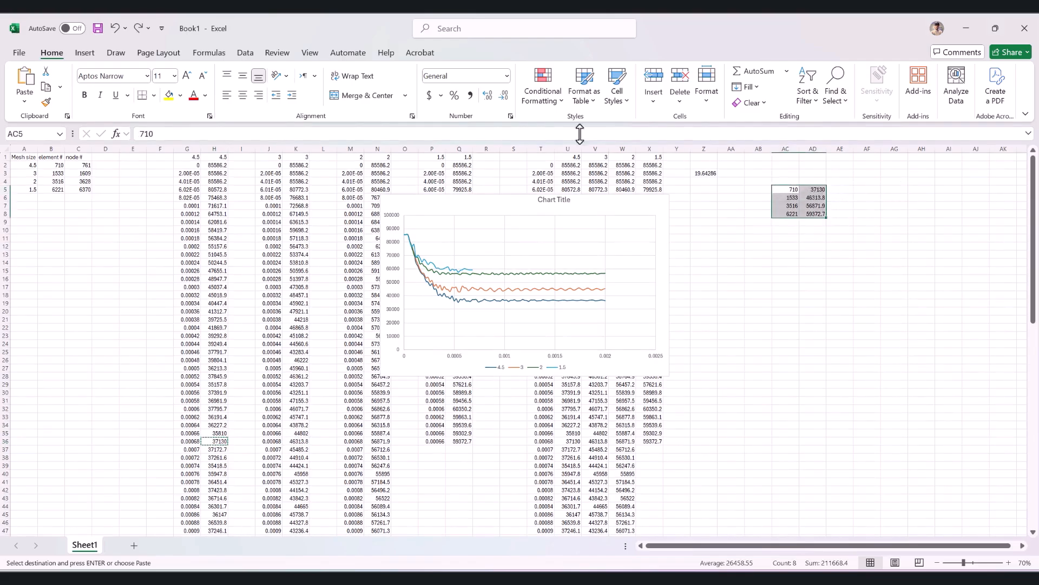
pyautogui.click(85, 53)
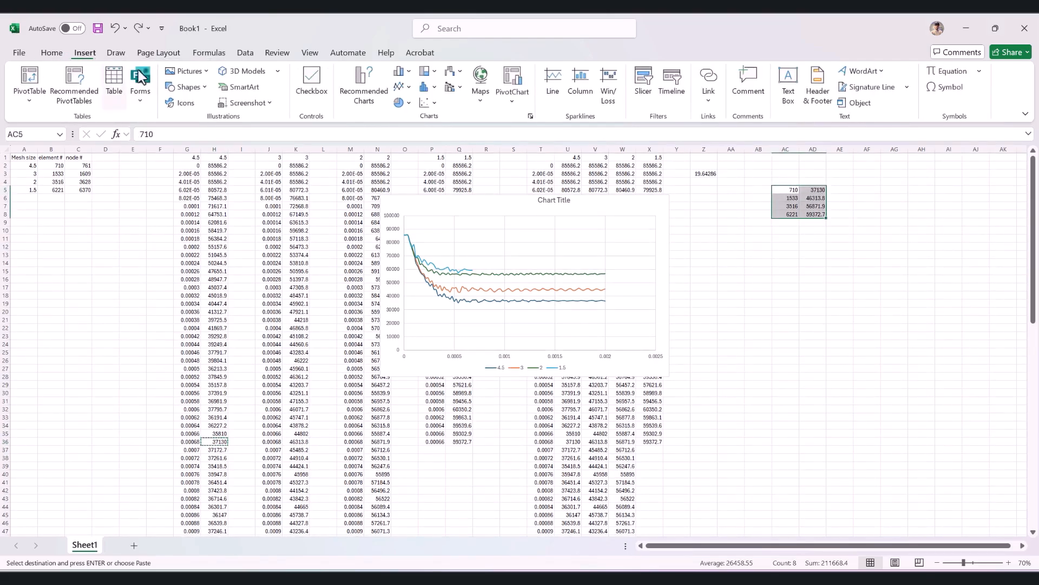
pyautogui.click(433, 102)
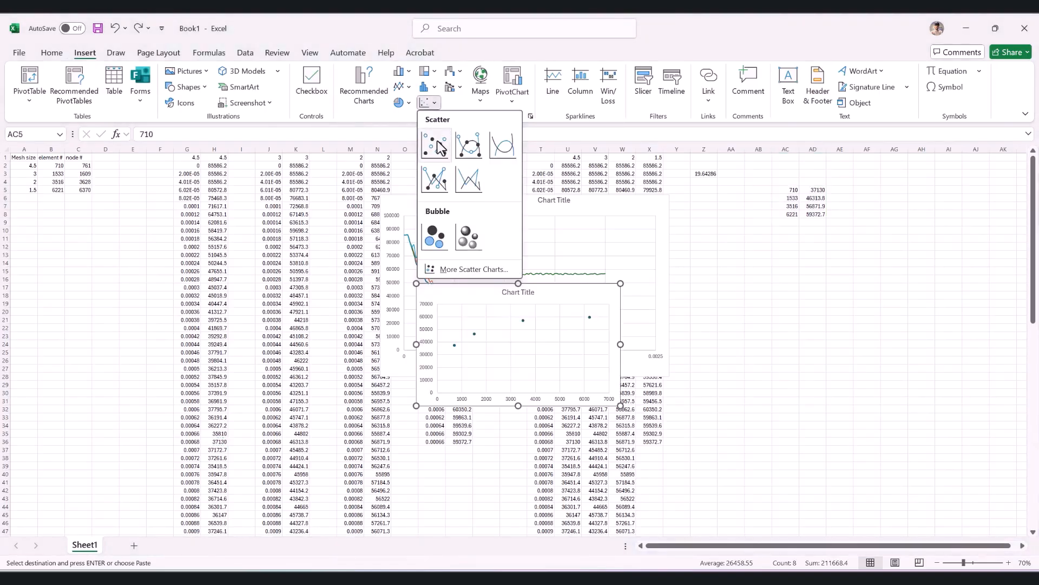
pyautogui.click(470, 145)
pyautogui.moveTo(567, 296); pyautogui.dragTo(823, 259)
pyautogui.click(711, 309)
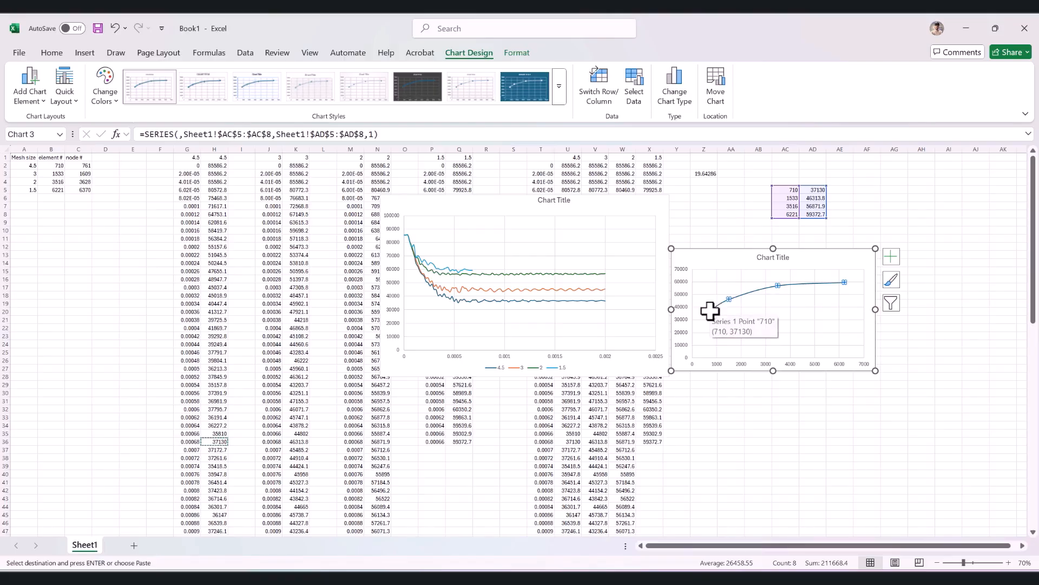
pyautogui.moveTo(730, 297)
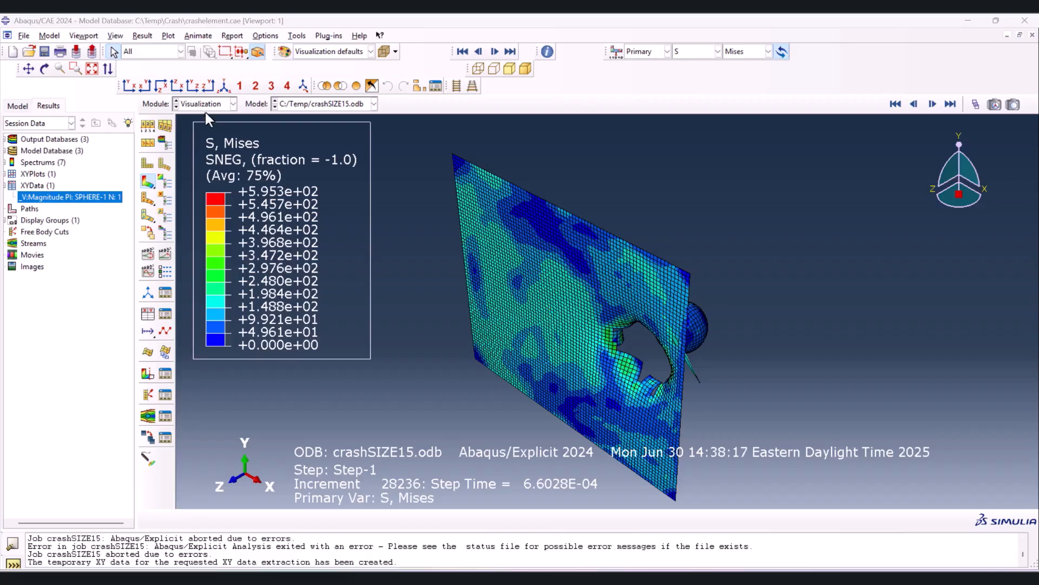
# Switch to Abaqus/CAE and create two more viewports, one showing crashSIZEE2.odb and the other crashSIZE3.odb
pyautogui.click(84, 36)
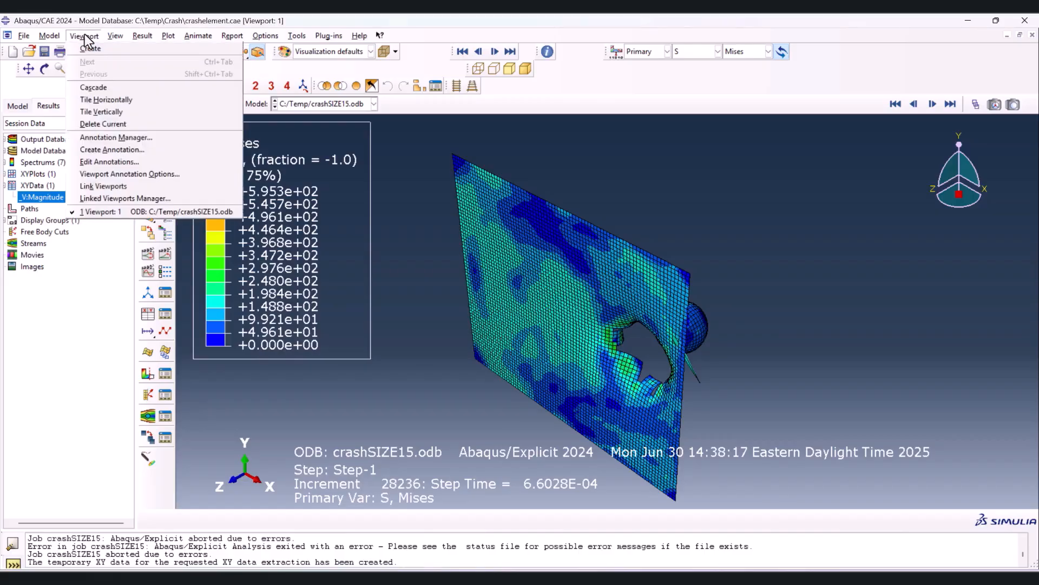
pyautogui.click(89, 48)
pyautogui.click(344, 104)
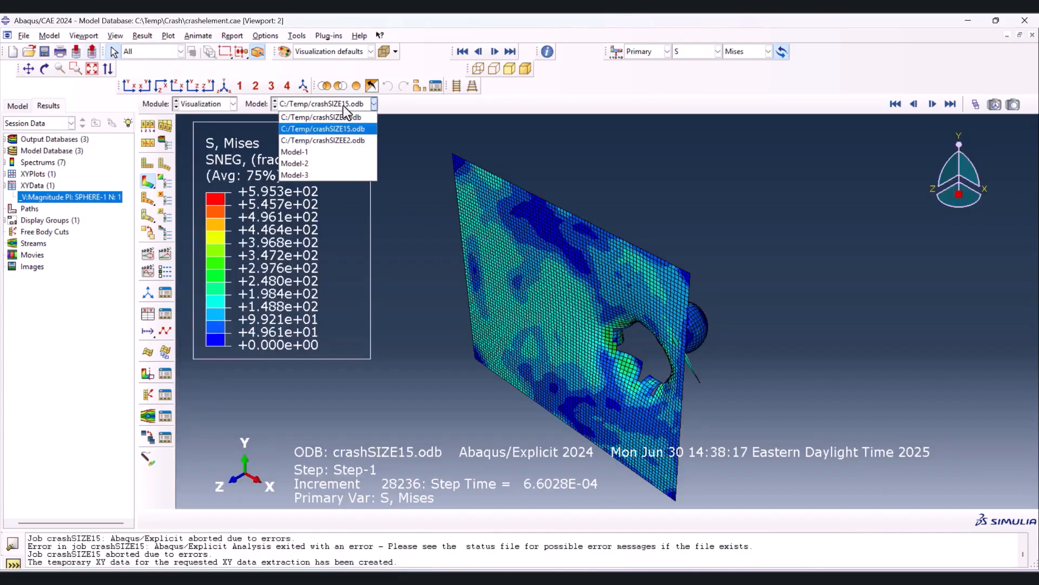
pyautogui.click(344, 142)
pyautogui.click(78, 38)
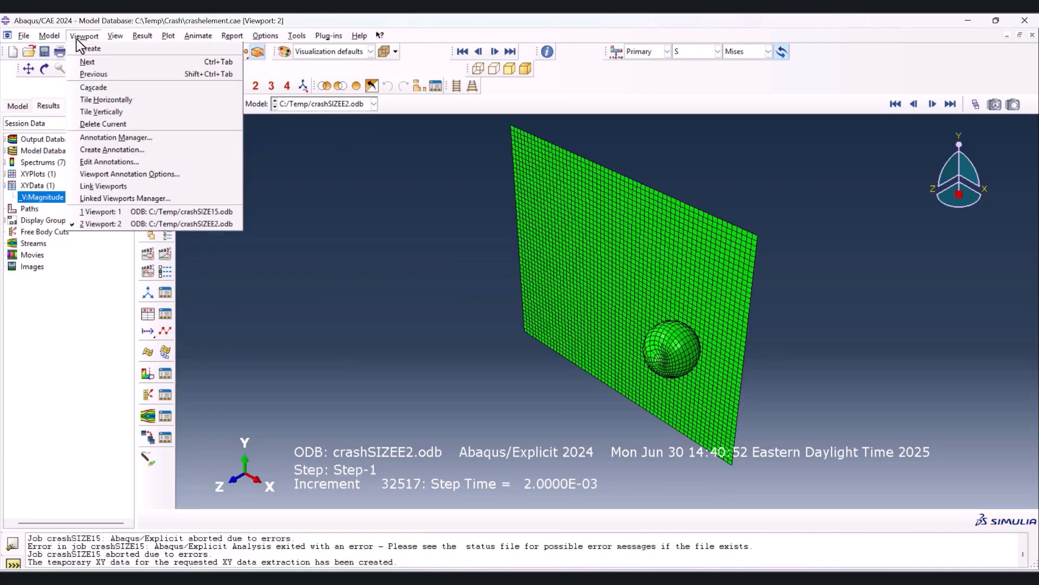
pyautogui.click(87, 48)
pyautogui.click(353, 106)
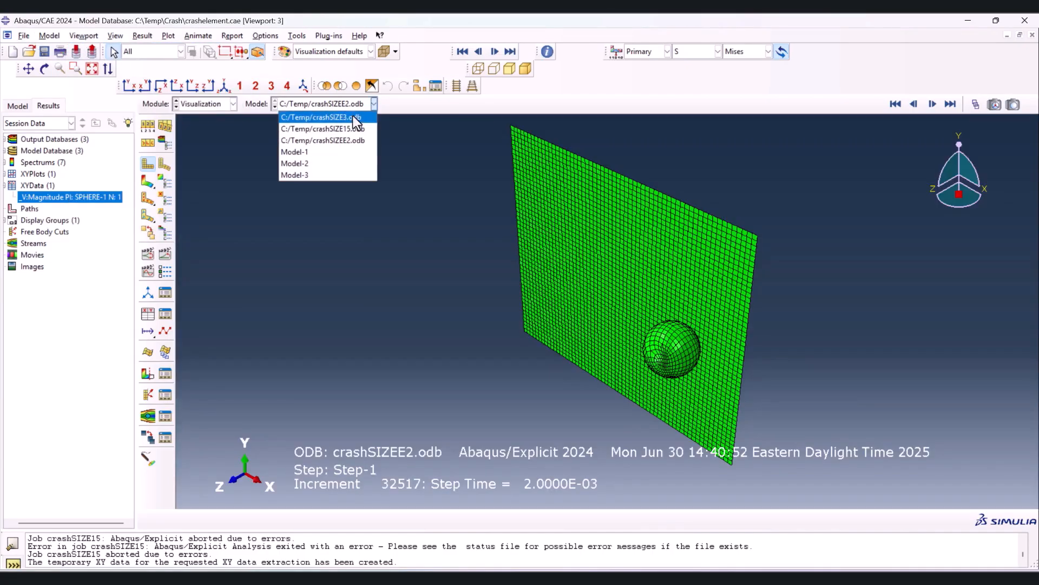
pyautogui.click(352, 116)
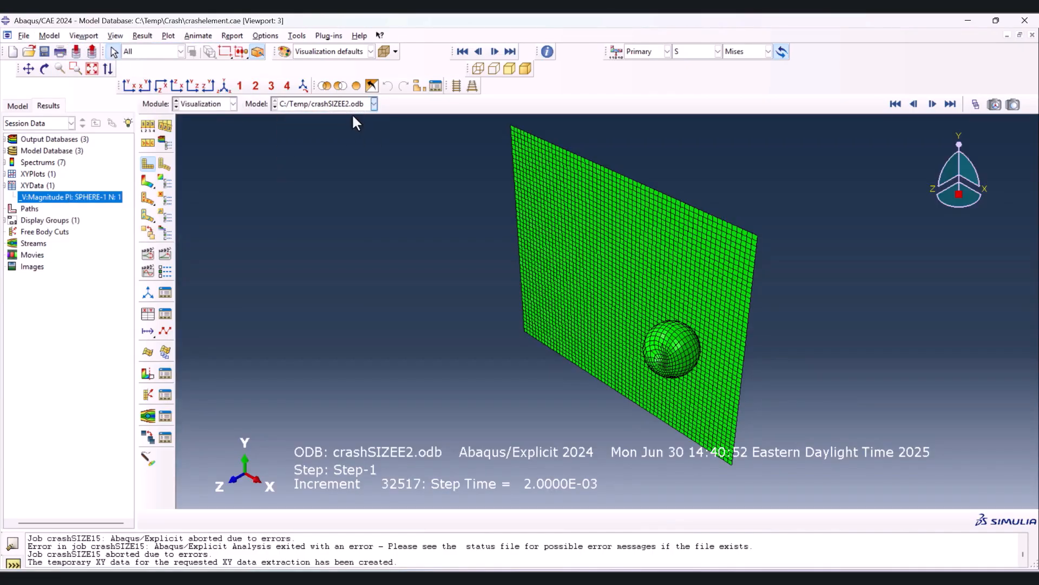
# Create a fourth viewport and open the output database CrashElement.odb from the Crash folder in it
pyautogui.click(82, 36)
pyautogui.click(87, 48)
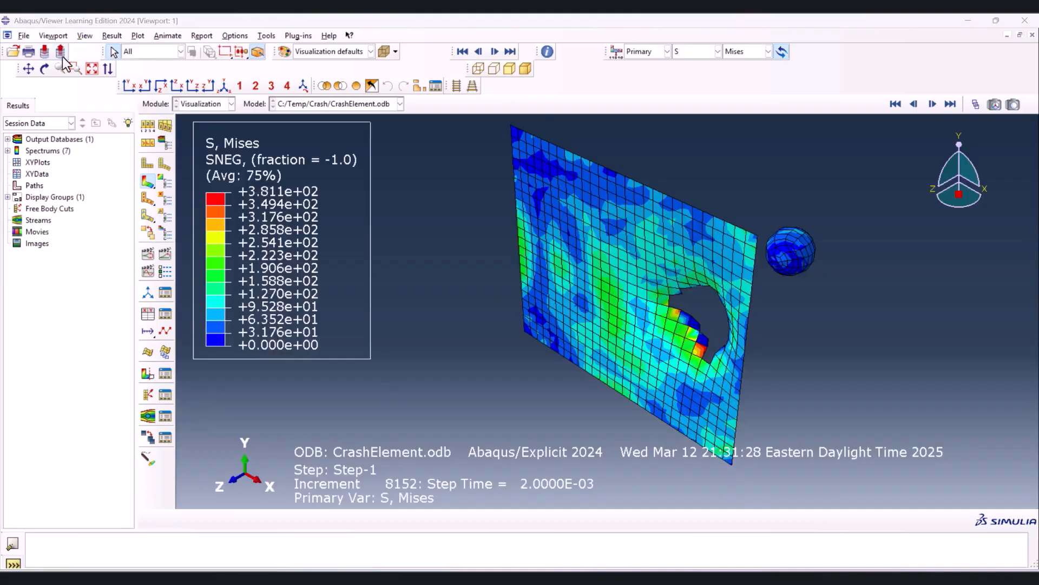
pyautogui.click(53, 36)
pyautogui.click(68, 48)
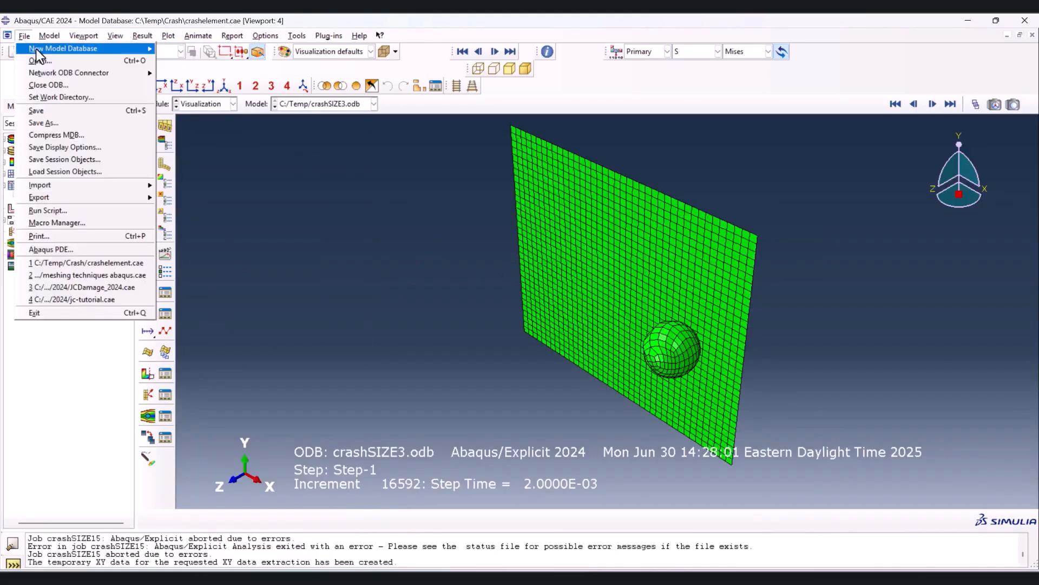
pyautogui.click(33, 61)
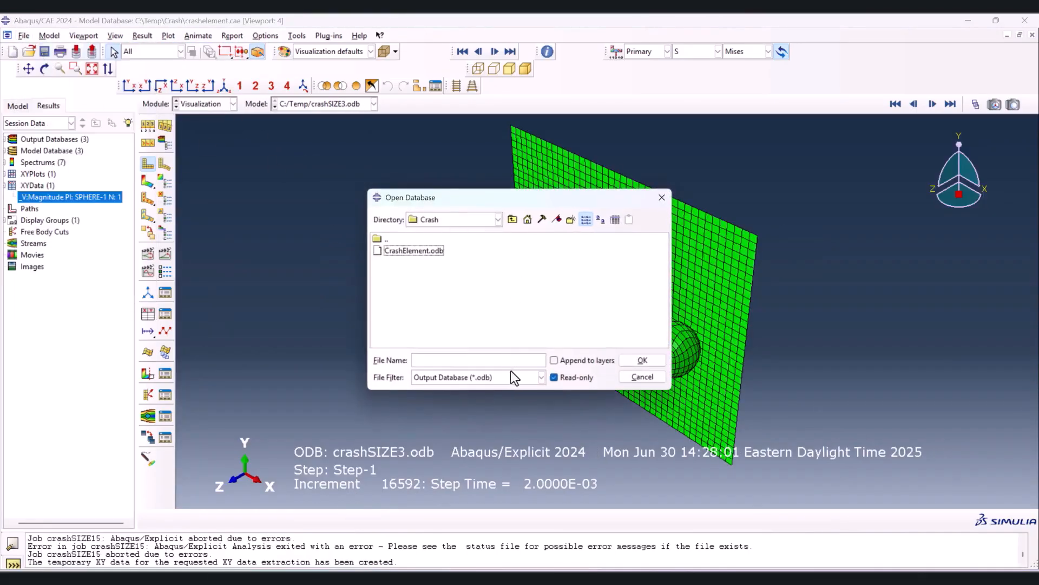
pyautogui.doubleClick(413, 249)
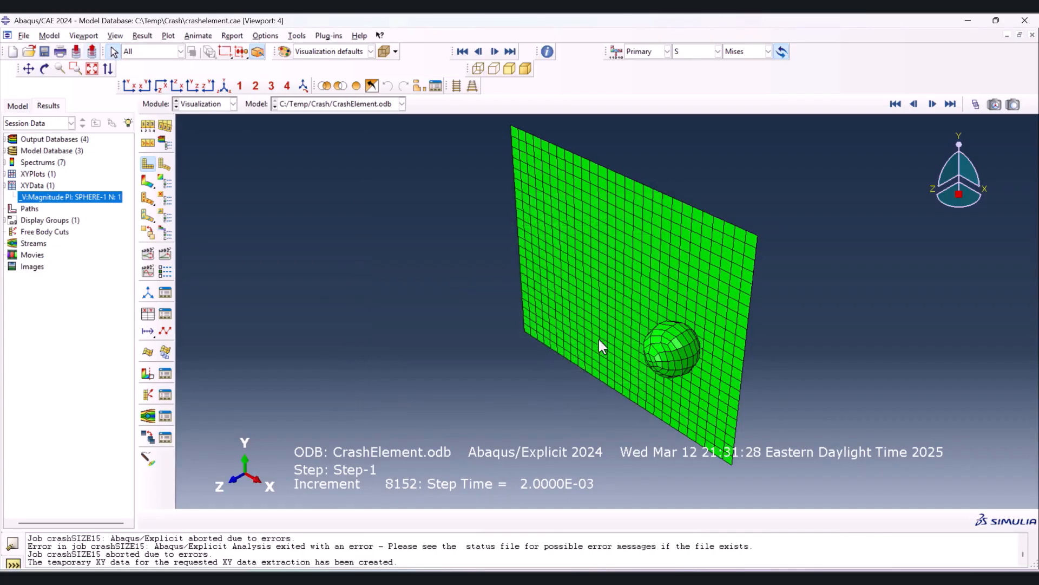
# Create a fifth viewport and tile all the viewports horizontally
pyautogui.click(84, 36)
pyautogui.click(93, 50)
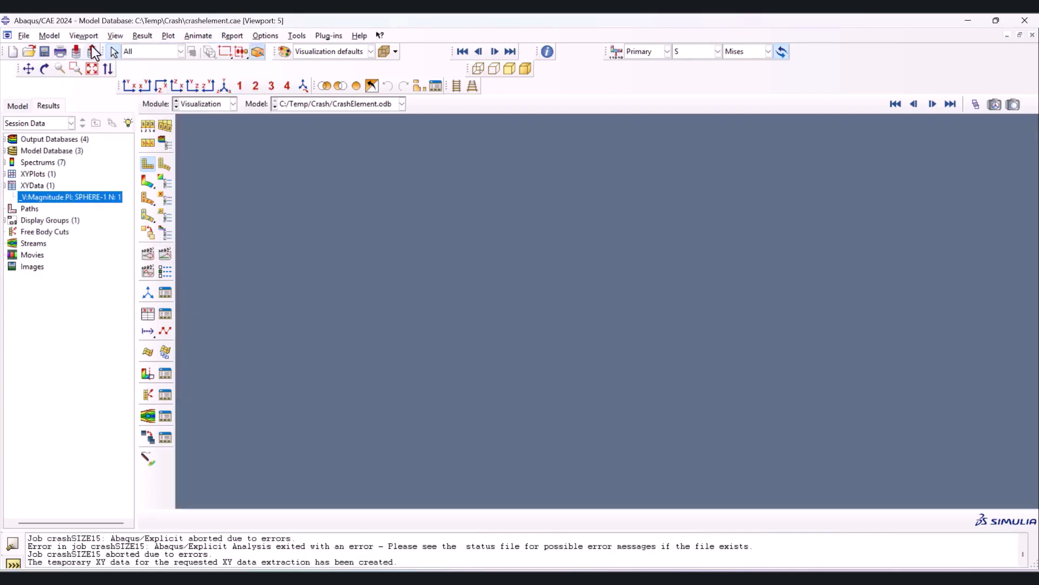
pyautogui.click(81, 37)
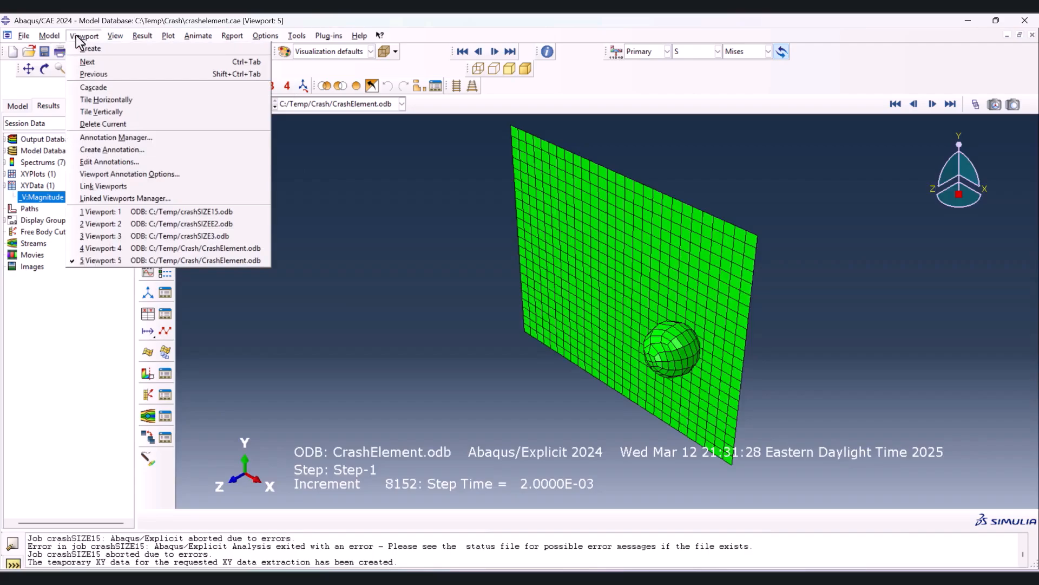
pyautogui.click(122, 102)
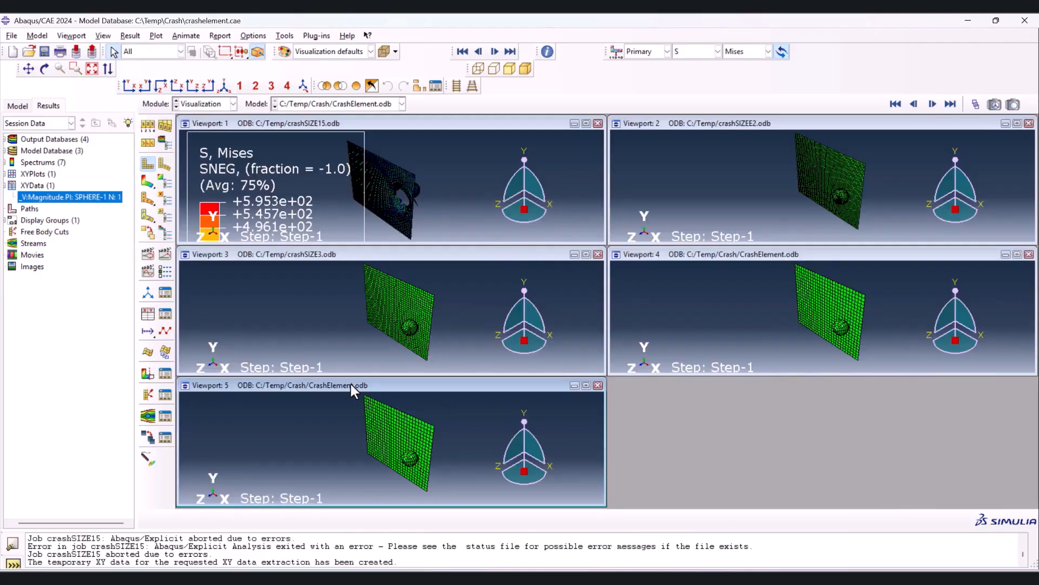
# Close the duplicate CrashElement.odb view in Viewport 4 and tile the remaining four viewports horizontally
pyautogui.click(359, 255)
pyautogui.click(793, 258)
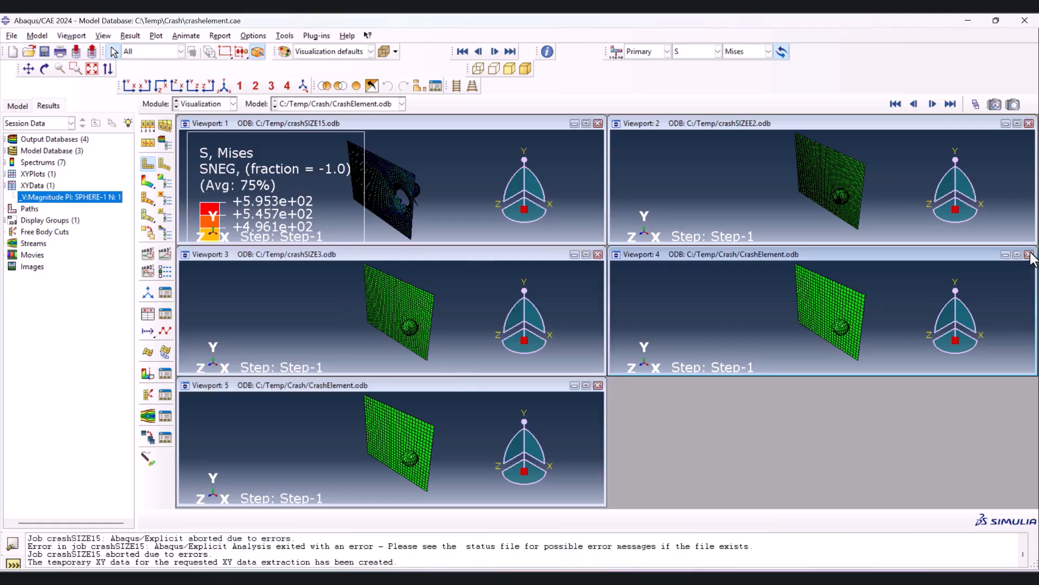
pyautogui.click(1030, 254)
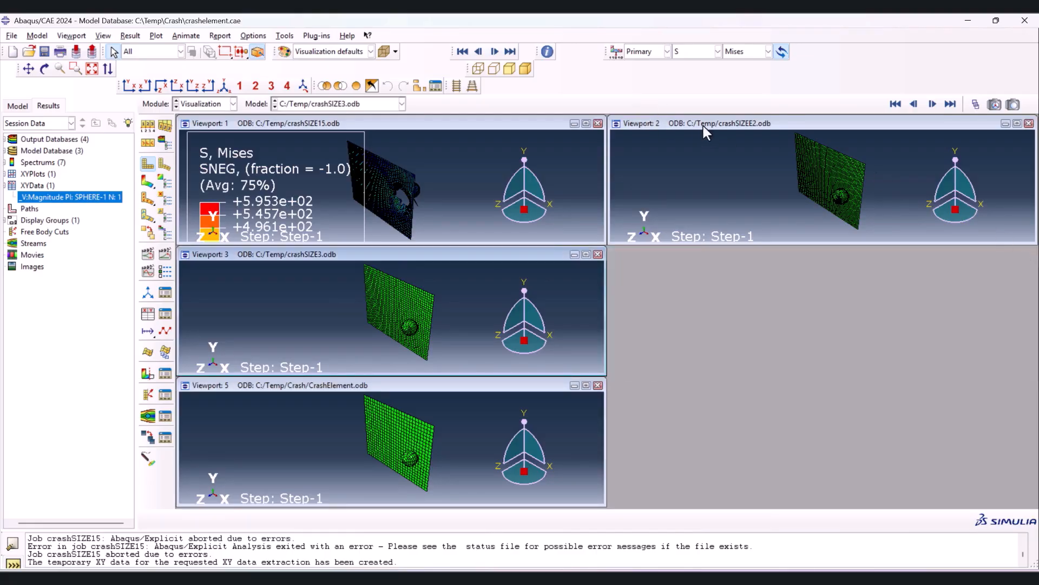
pyautogui.click(72, 36)
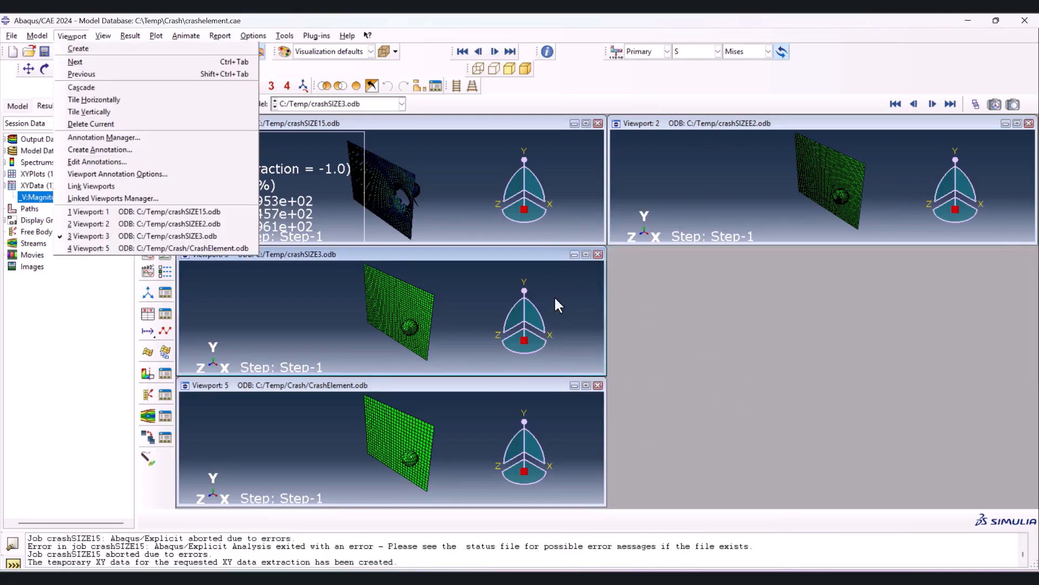
pyautogui.click(92, 100)
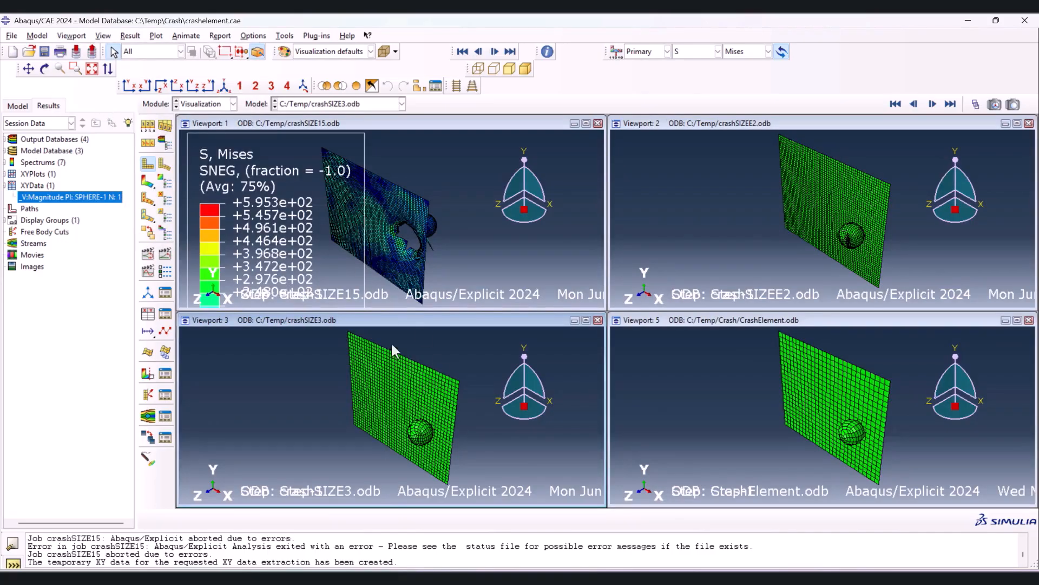
# Link the viewports and plot the Mises stress contours on the deformed shape in all of them
pyautogui.click(148, 182)
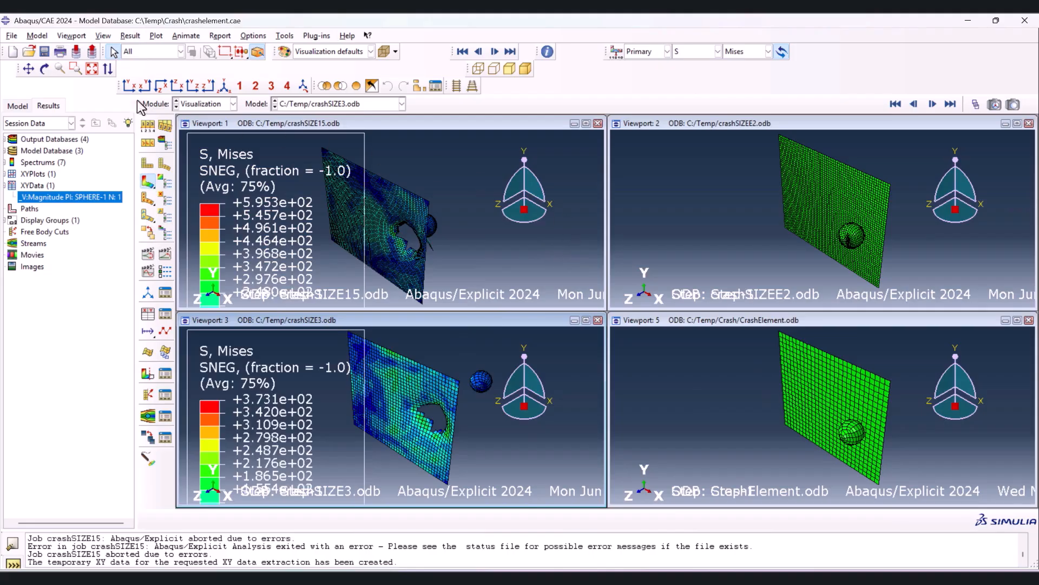
pyautogui.click(67, 37)
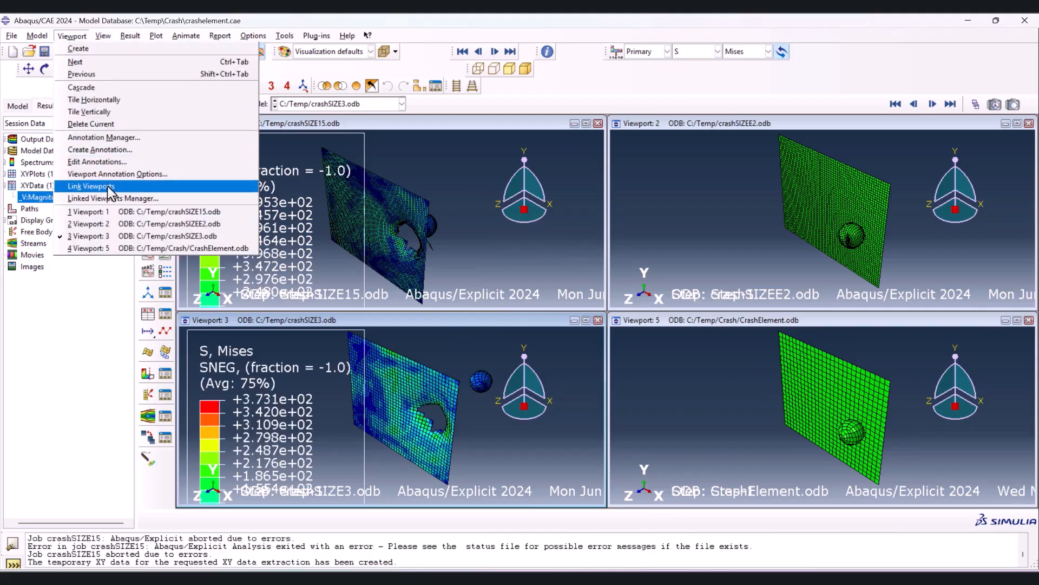
pyautogui.click(93, 187)
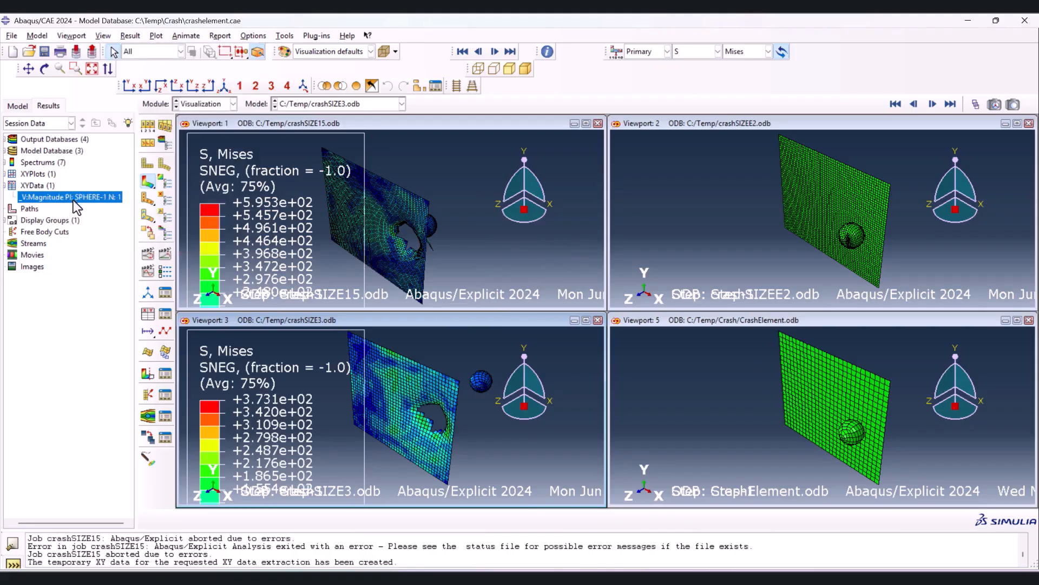
pyautogui.click(147, 165)
pyautogui.click(148, 182)
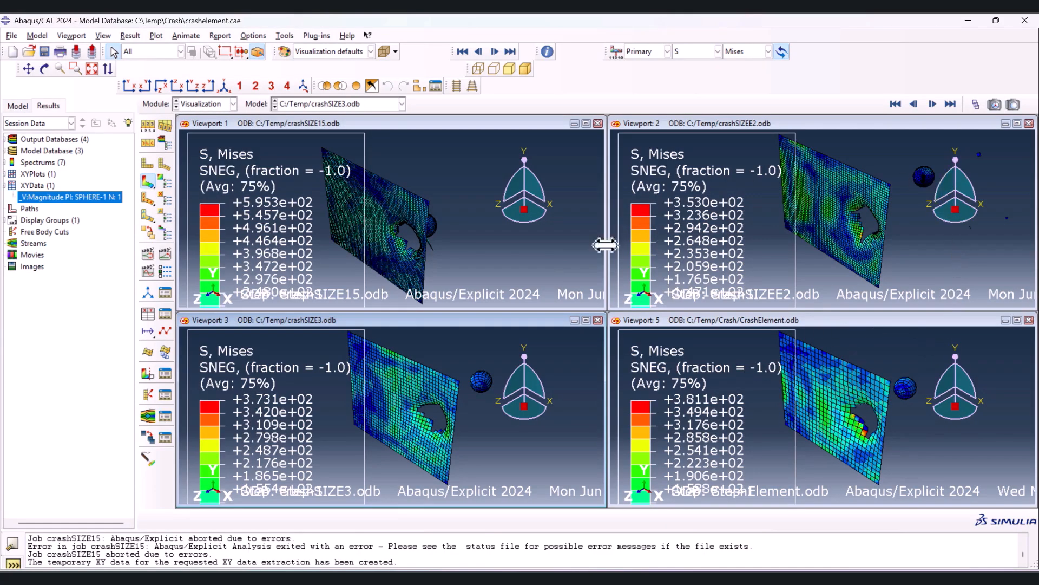
# Turn off all viewport annotations except the legend in the linked viewports
pyautogui.click(932, 547)
pyautogui.click(72, 36)
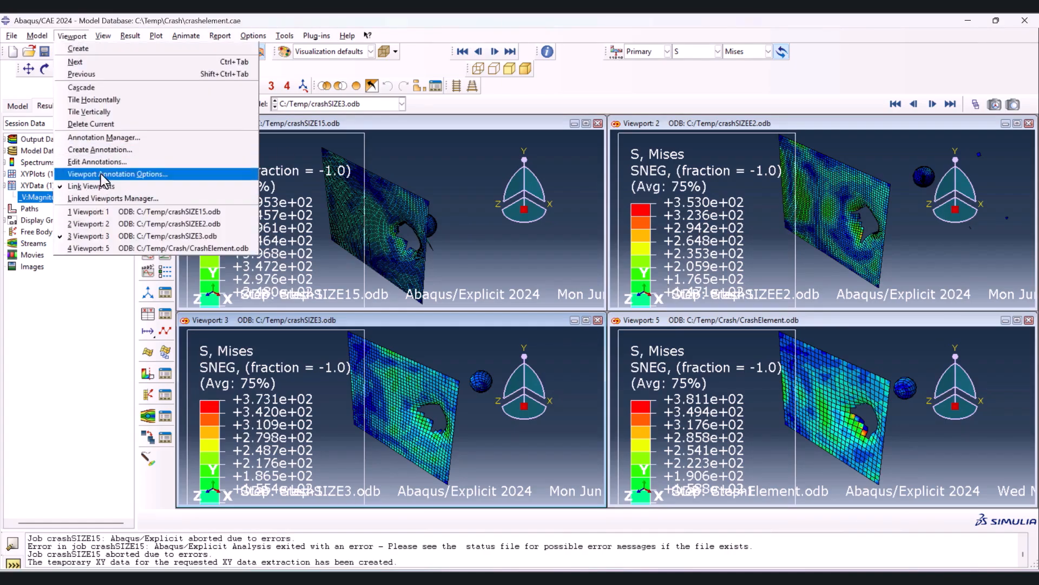
pyautogui.click(103, 175)
pyautogui.click(72, 234)
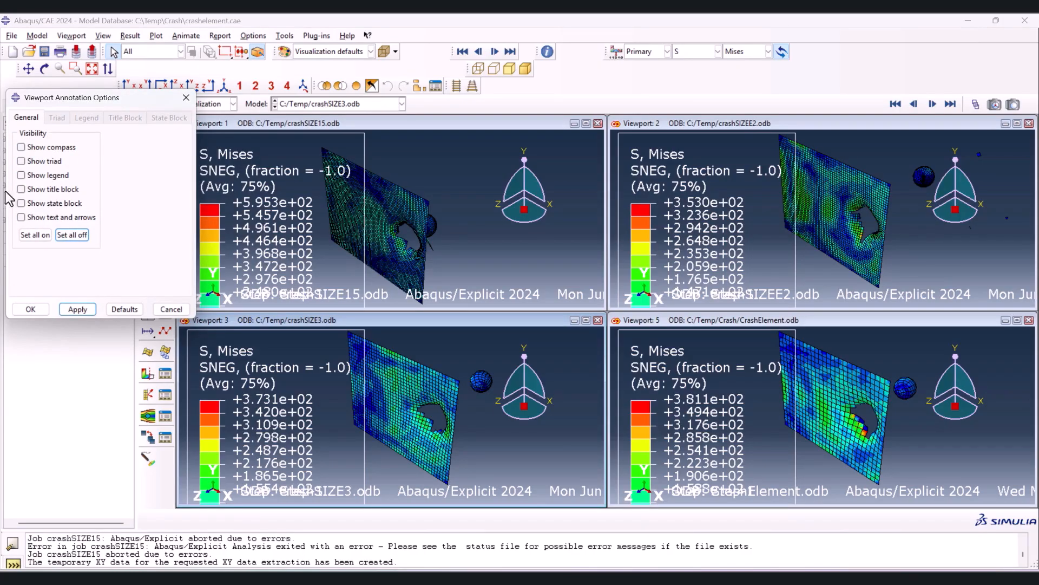
pyautogui.click(42, 176)
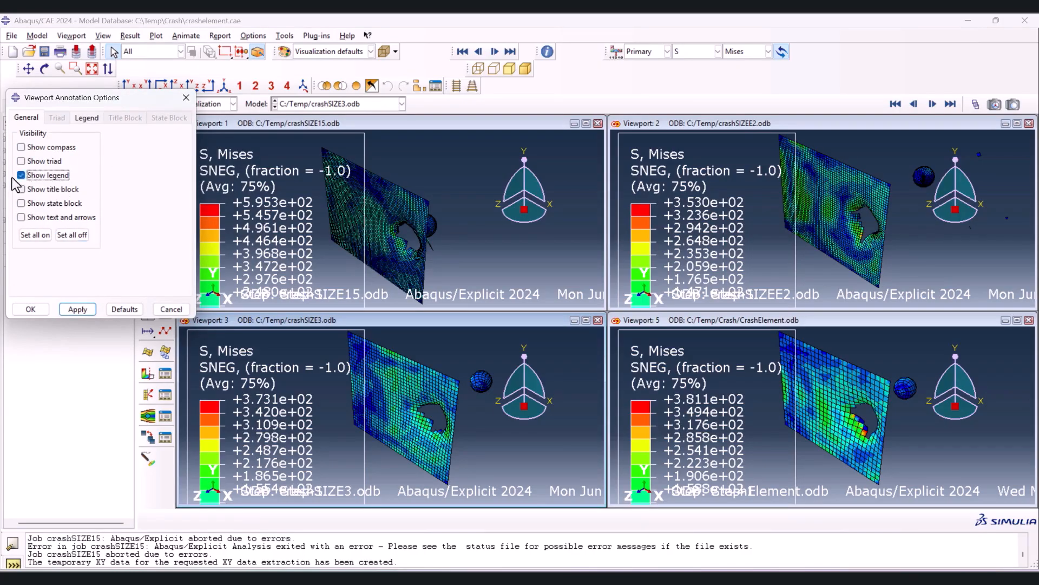
pyautogui.click(71, 310)
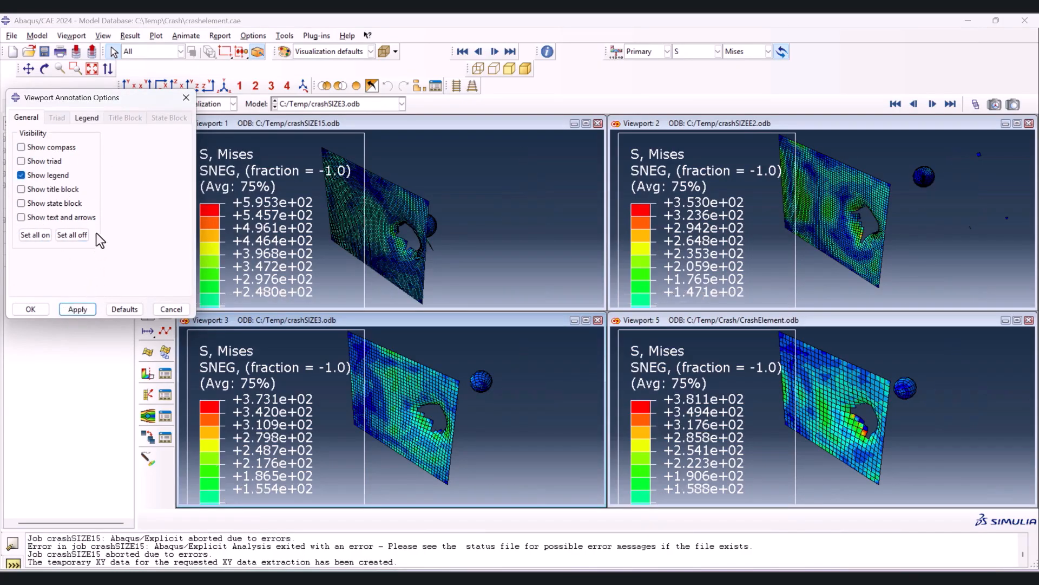
# Set the legend font size to 8 points and close the viewport annotation options
pyautogui.click(86, 118)
pyautogui.click(111, 191)
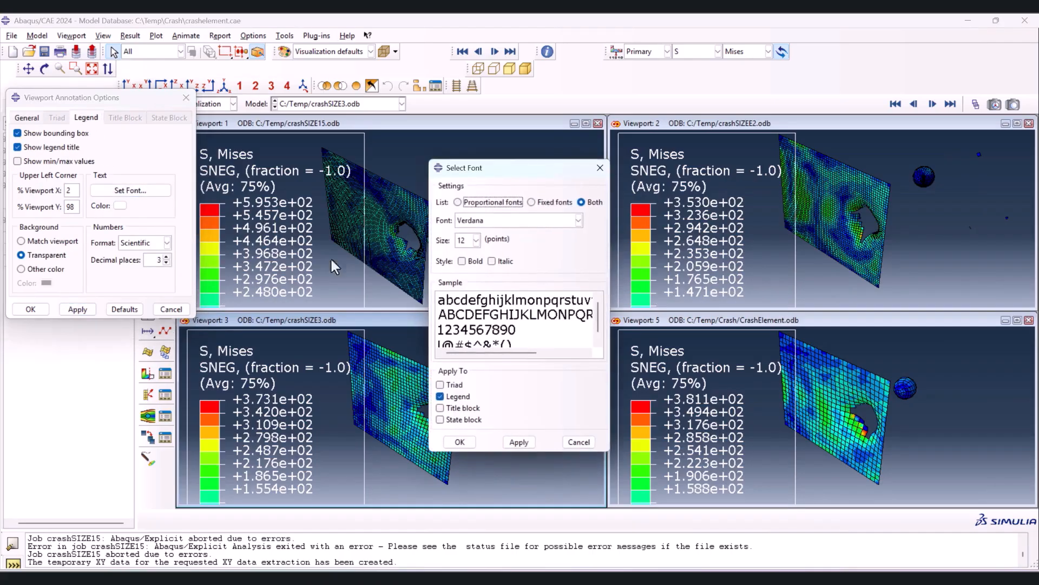
pyautogui.click(476, 239)
pyautogui.click(467, 256)
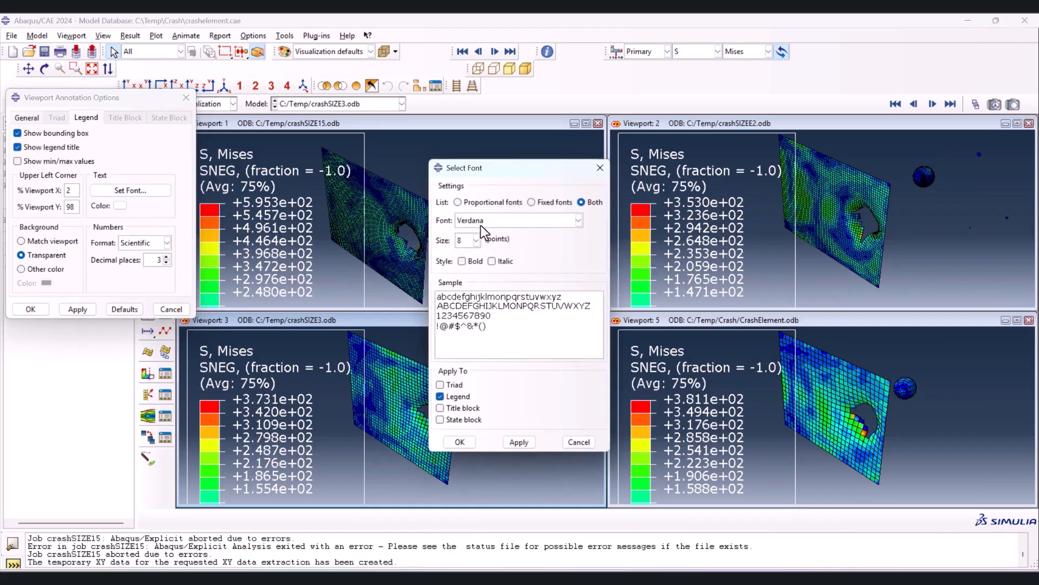
pyautogui.click(517, 441)
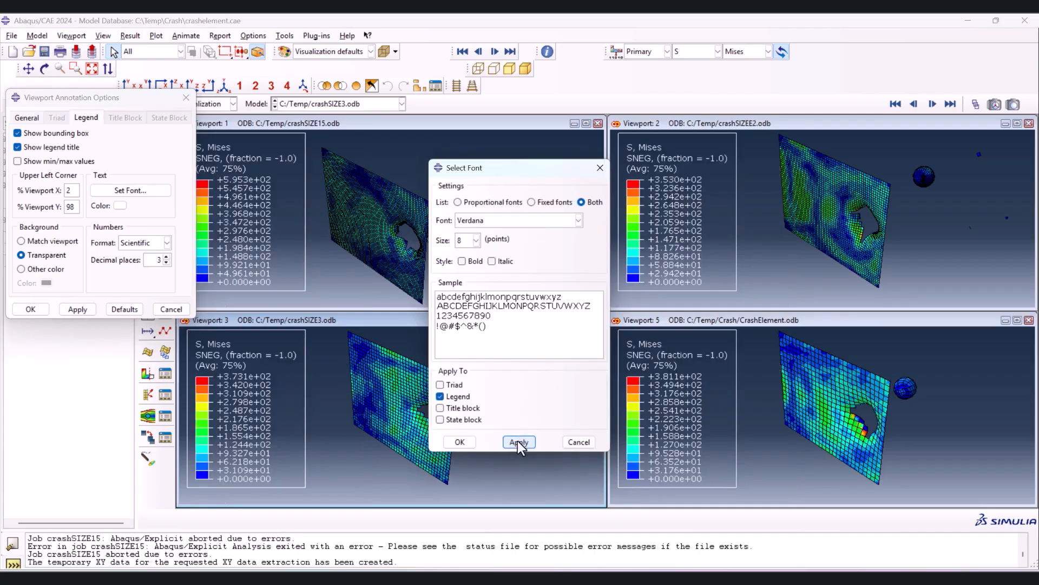
pyautogui.click(463, 443)
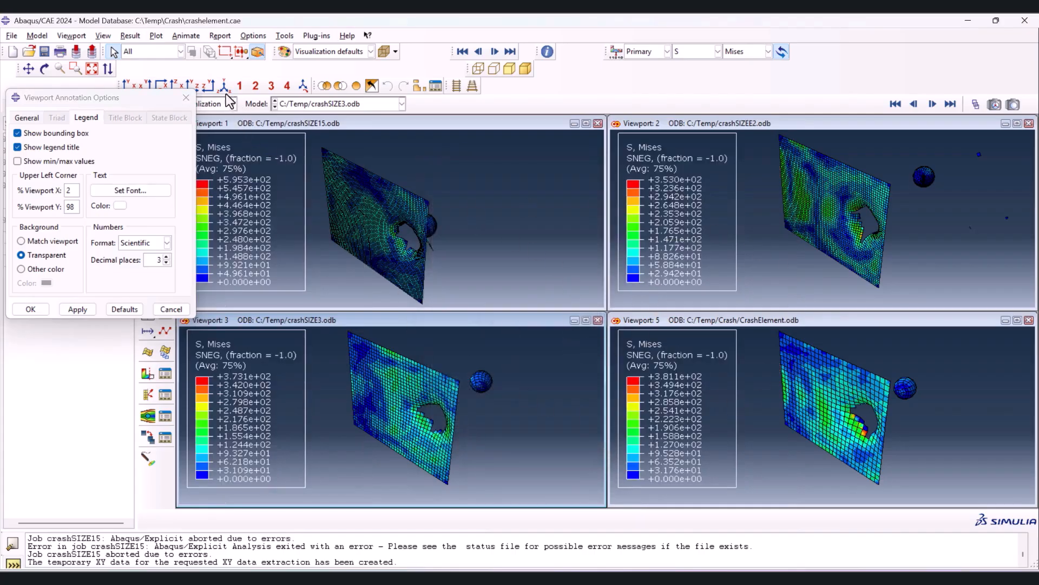
pyautogui.click(185, 98)
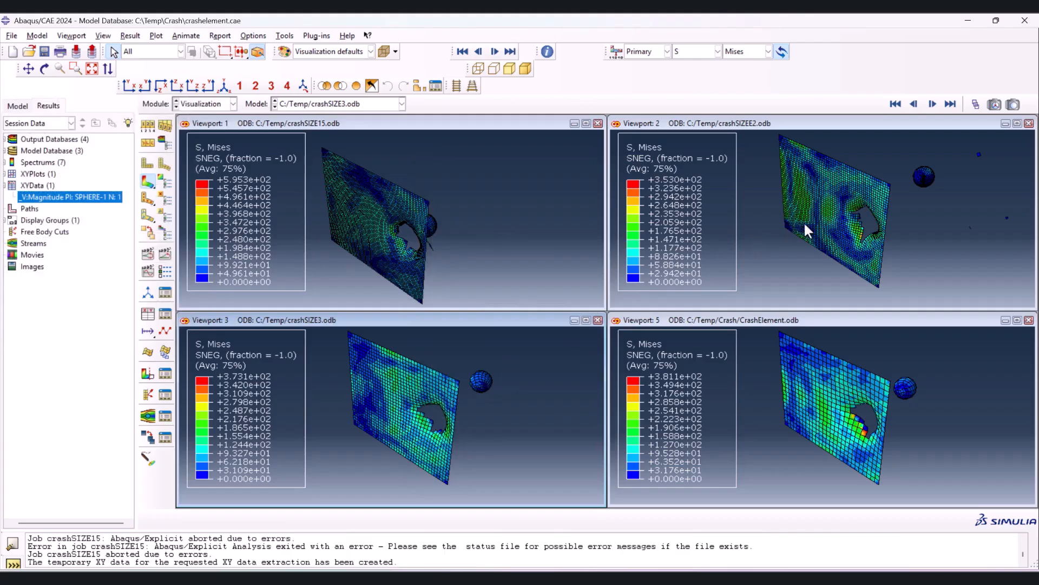
# Try to move the linked results back a little from the last frame of Step-1 with the Frame Selector
pyautogui.click(975, 107)
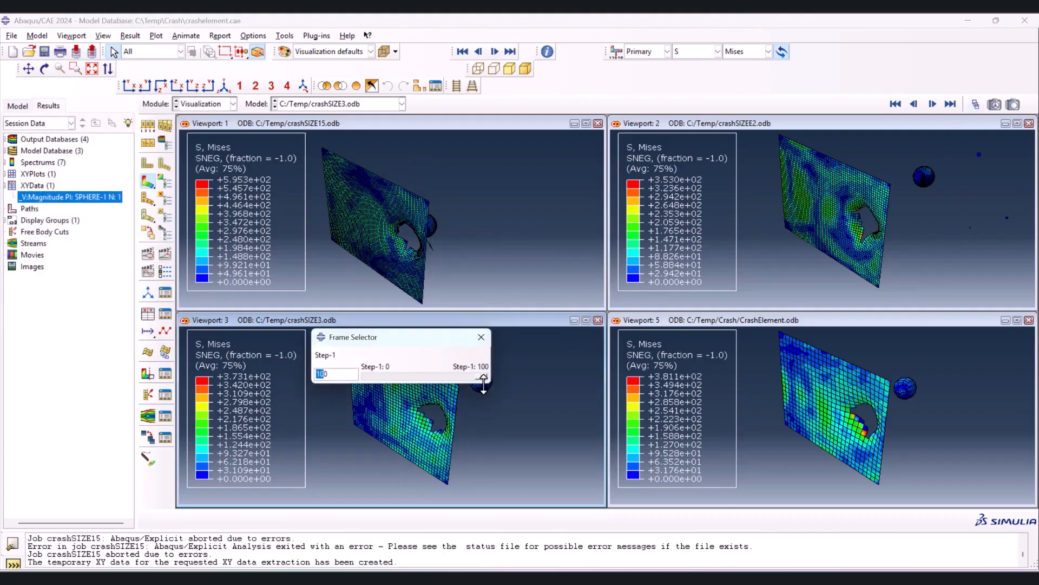
pyautogui.moveTo(482, 379); pyautogui.dragTo(478, 379)
pyautogui.click(481, 337)
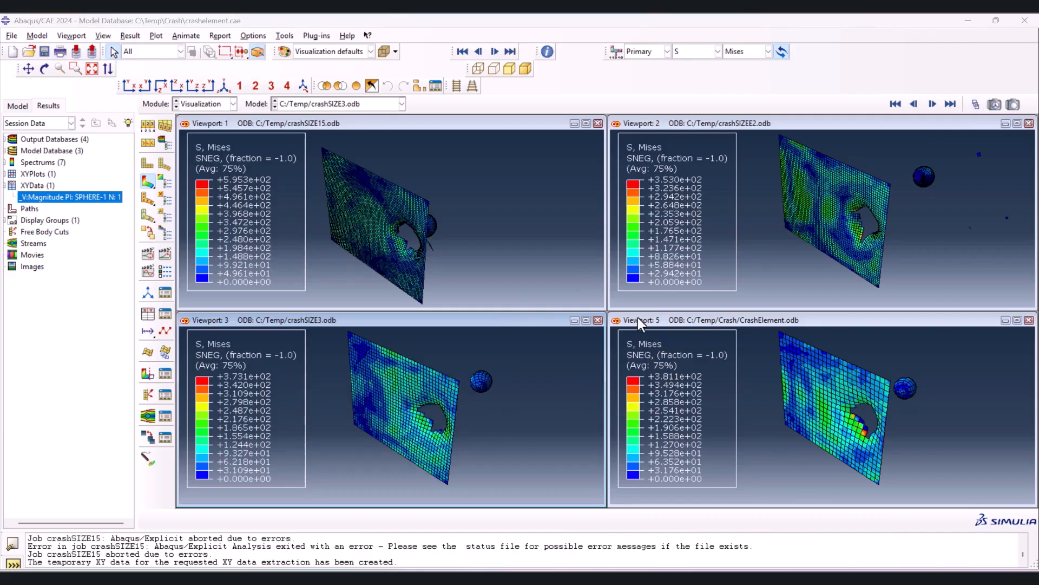
# Try to switch the contour variable in the linked viewports to velocity V
pyautogui.click(697, 52)
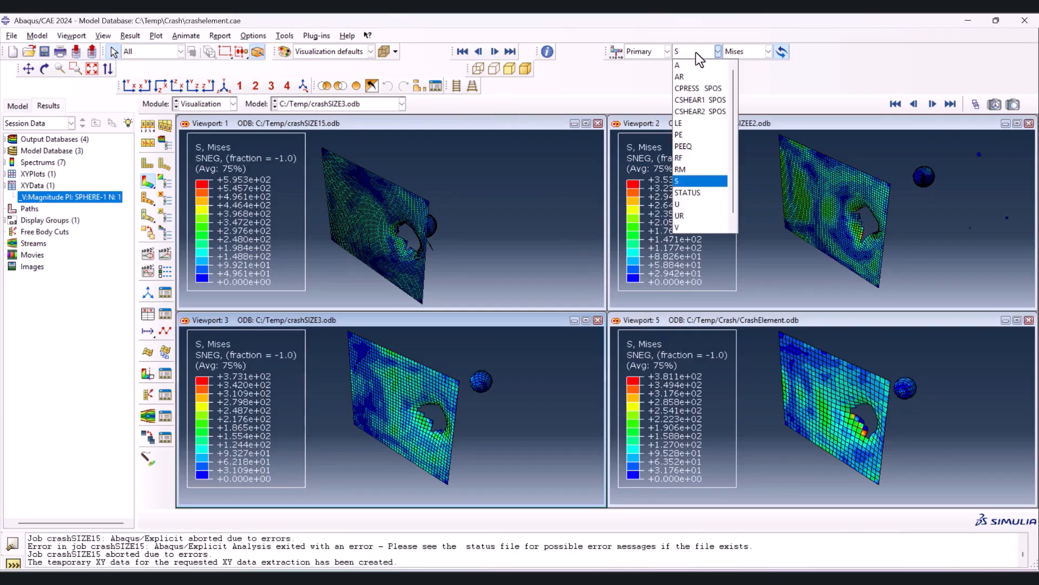
pyautogui.click(690, 225)
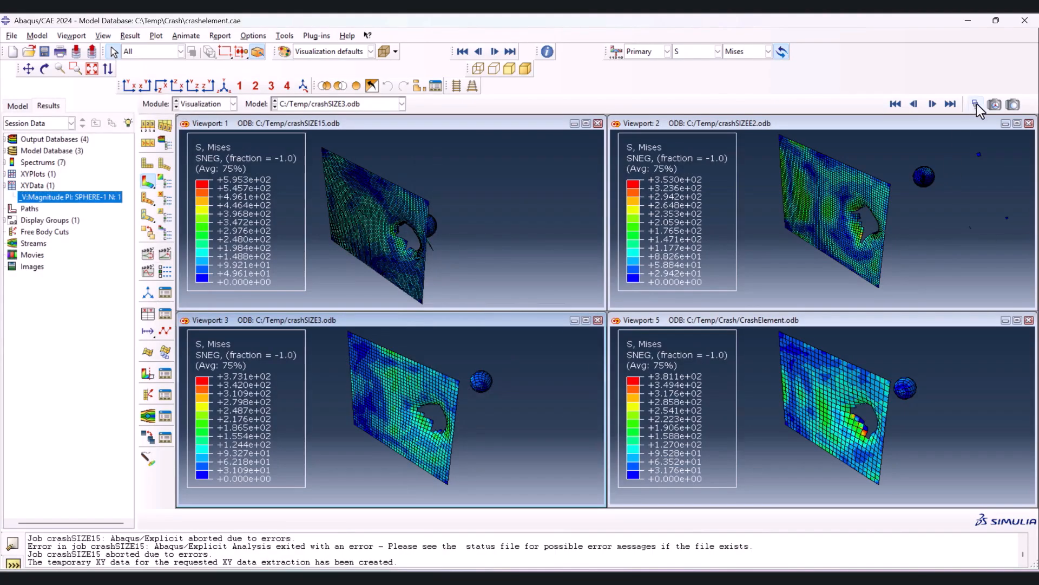
# Scrub the Step-1 frames back from frame 100 with the Frame Selector to compare the impact across the four meshes
pyautogui.click(975, 104)
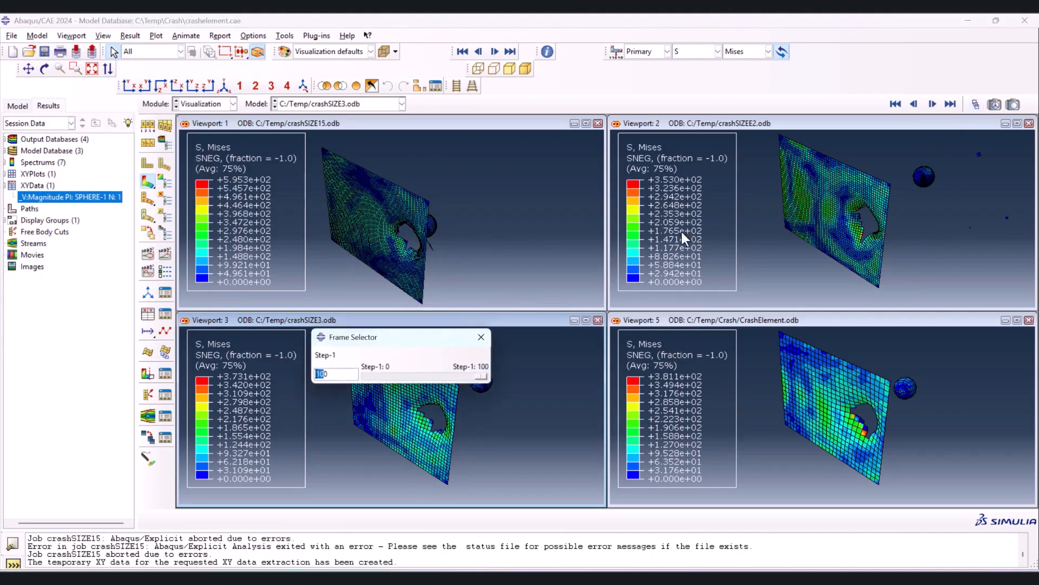
pyautogui.moveTo(482, 379); pyautogui.dragTo(470, 378)
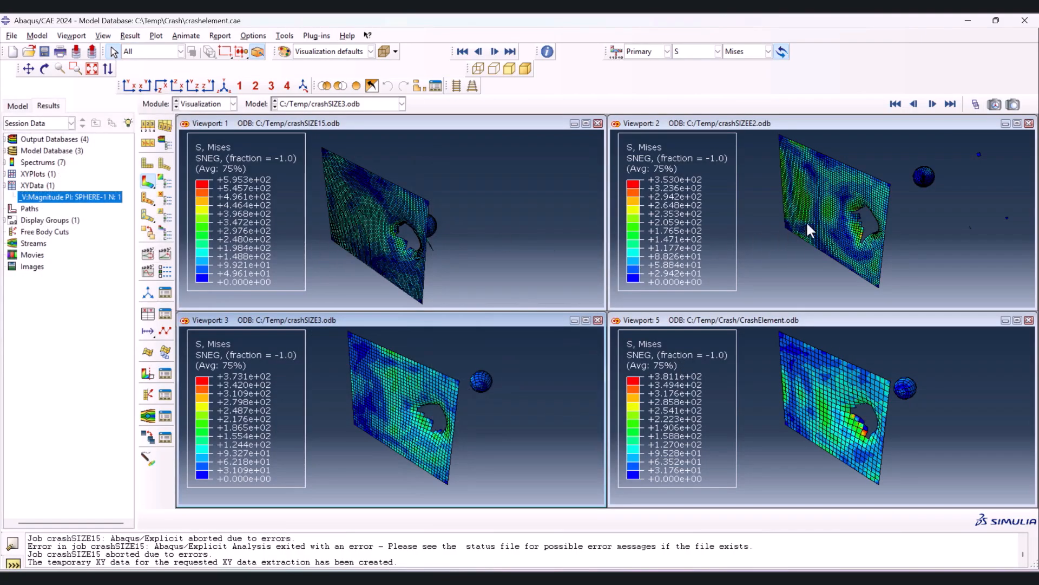
pyautogui.click(975, 103)
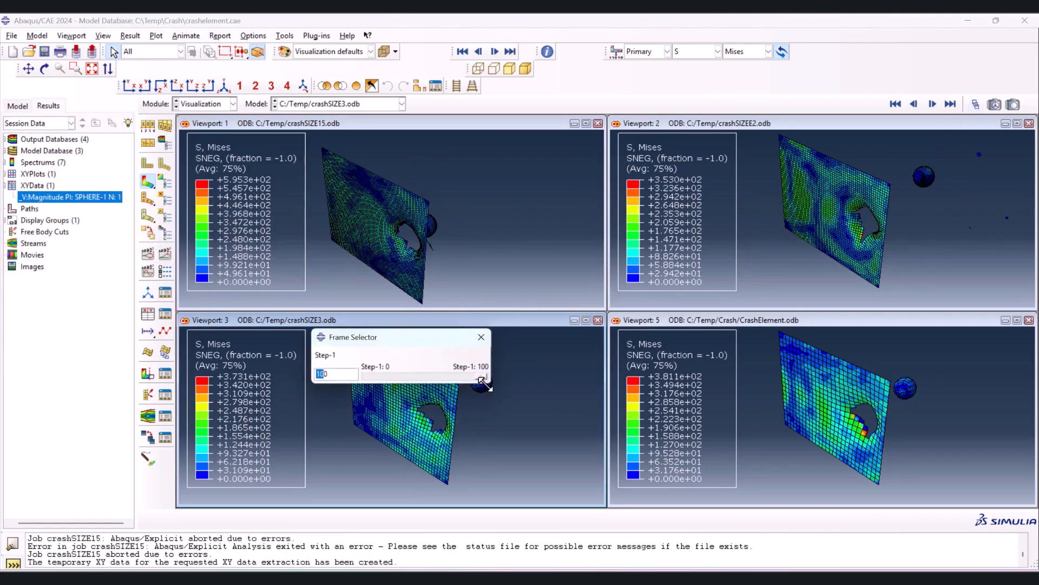